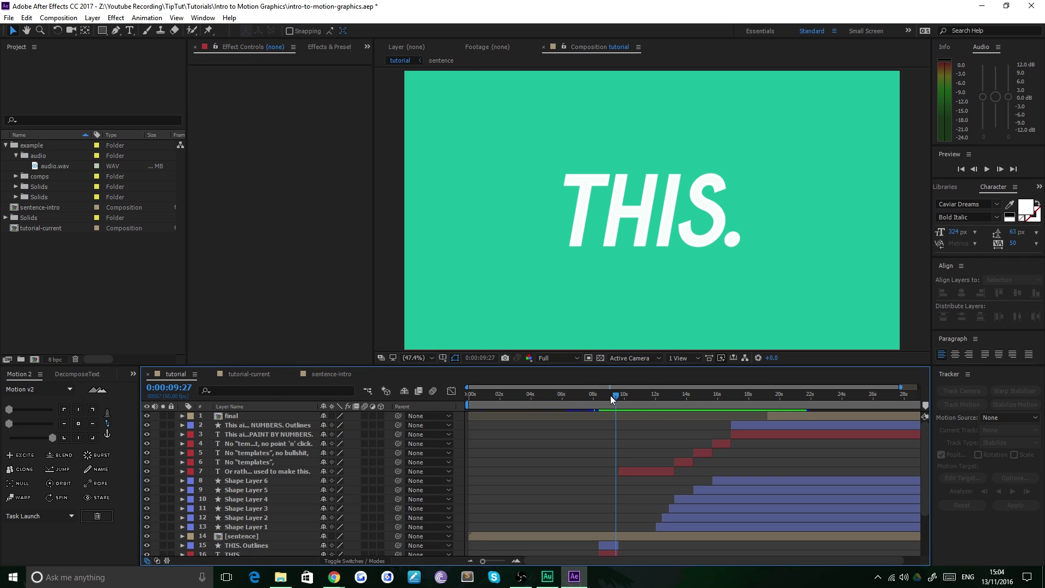
- Preview the finished tutorial composition past the THIS. word, and return the playhead to 0:00:09:33
key(space)
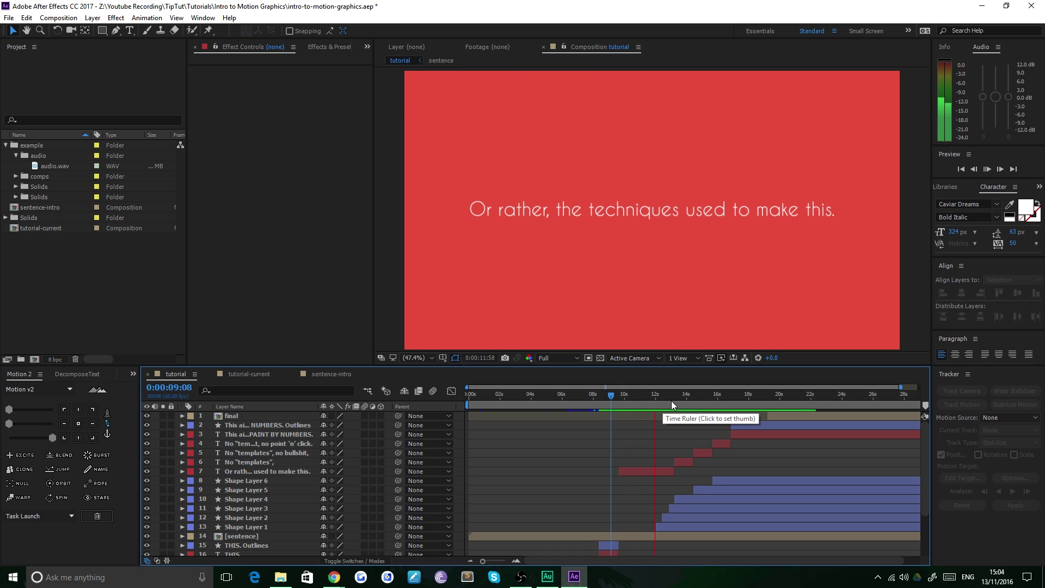
key(space)
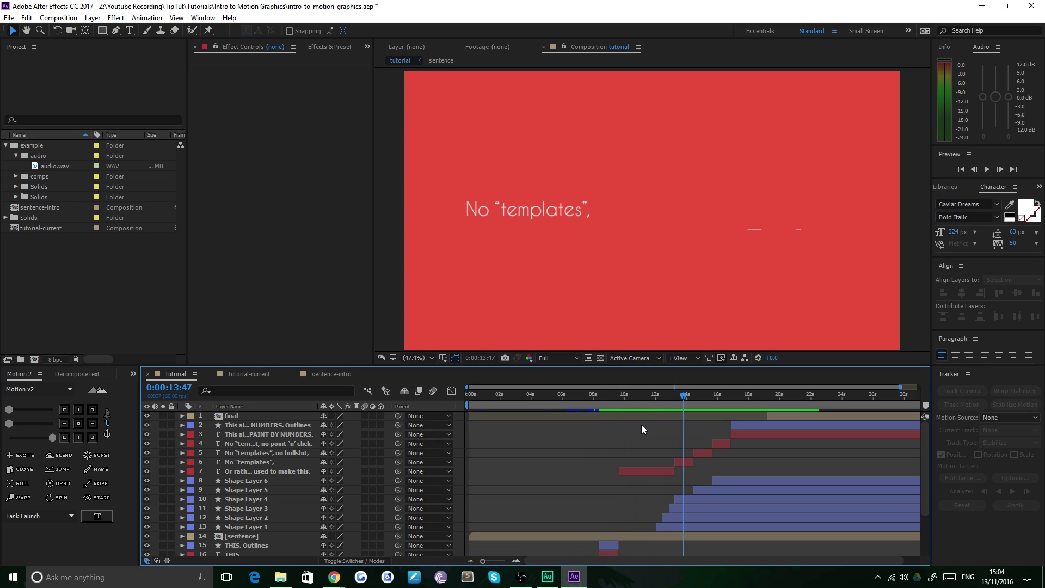
click(618, 394)
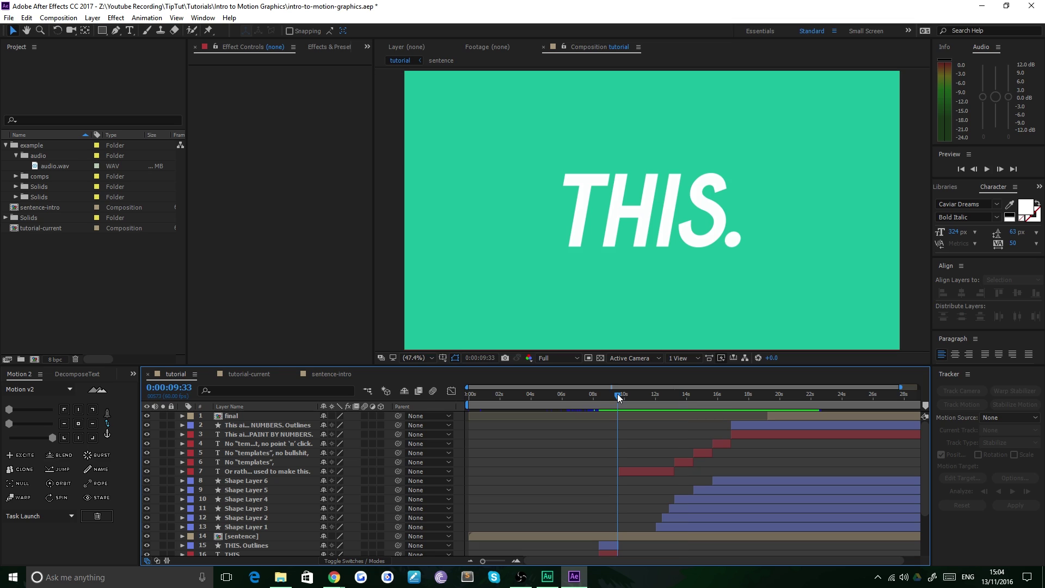
mouse_move(618, 394)
mouse_down()
mouse_move(730, 414)
mouse_move(618, 410)
mouse_up()
- Preview the tutorial-current composition from its beginning through the THIS. section
click(337, 372)
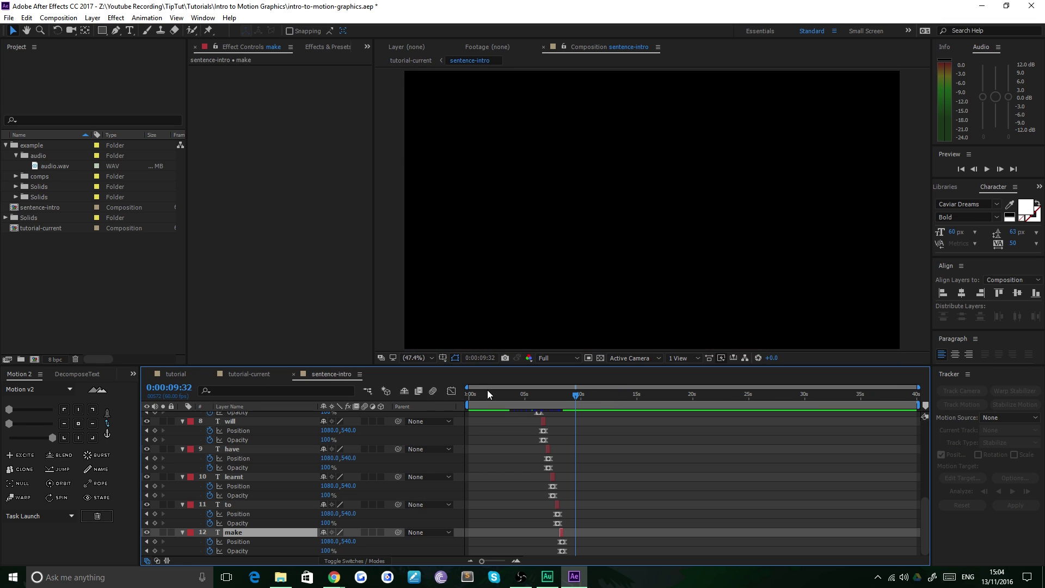
click(276, 372)
key(Home)
key(space)
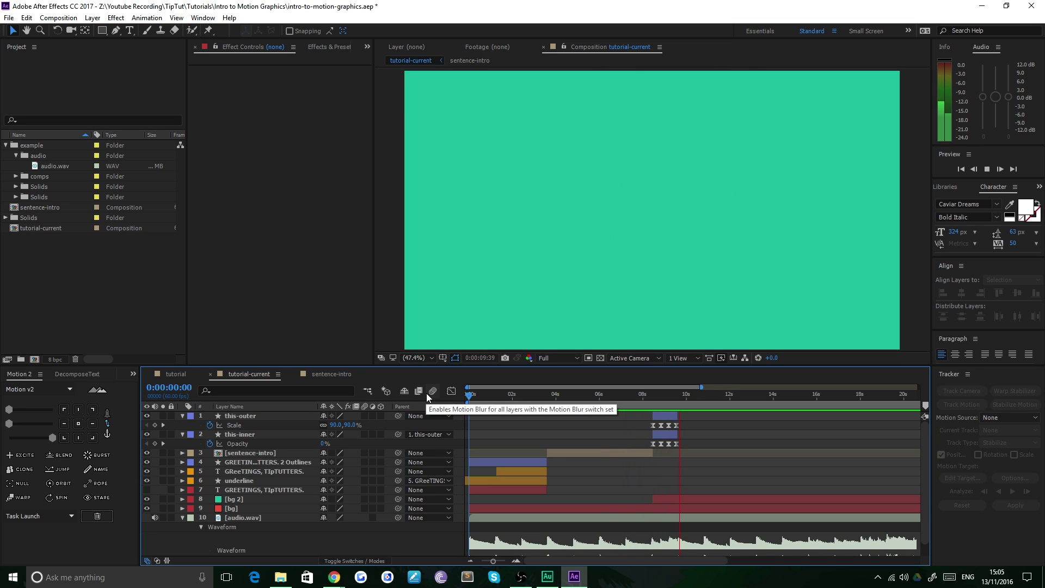
- Trim the end of the bg 2 layer to the last THIS. keyframe at 0:00:09:32, and check the neighbouring frames
click(676, 393)
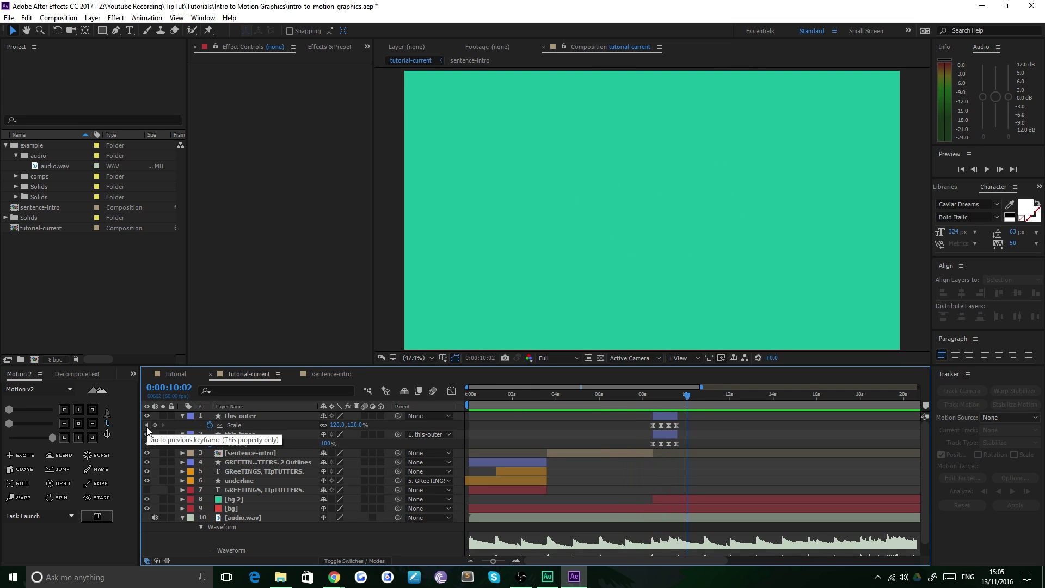
scroll(806, 463, down, 1)
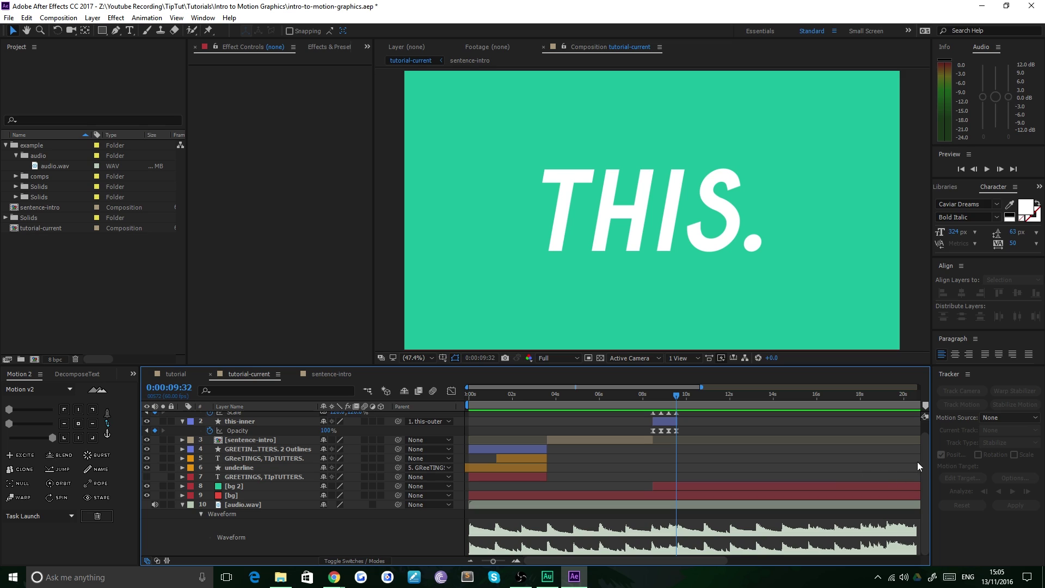
scroll(922, 452, up, 1)
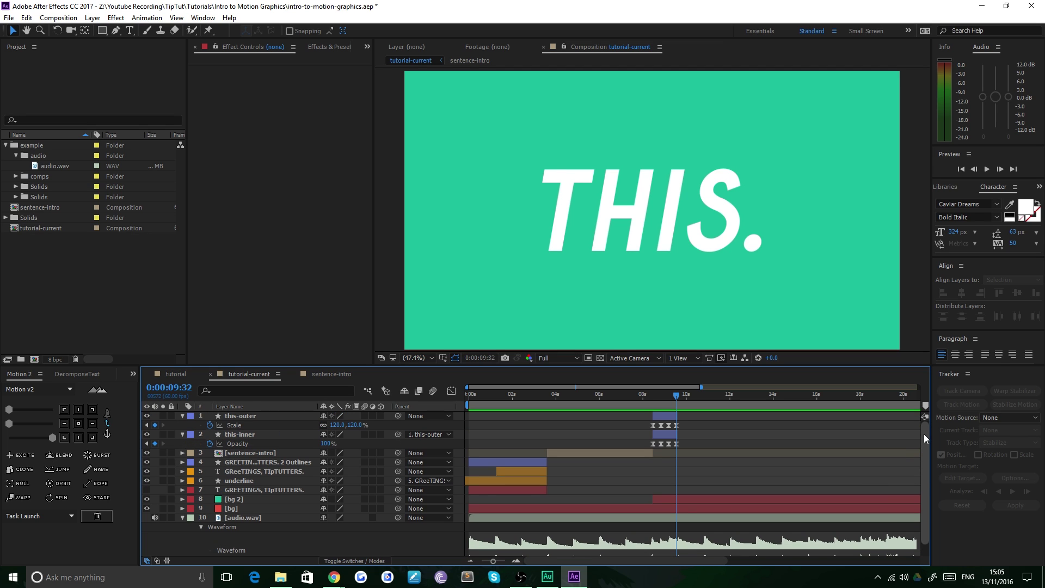
click(269, 499)
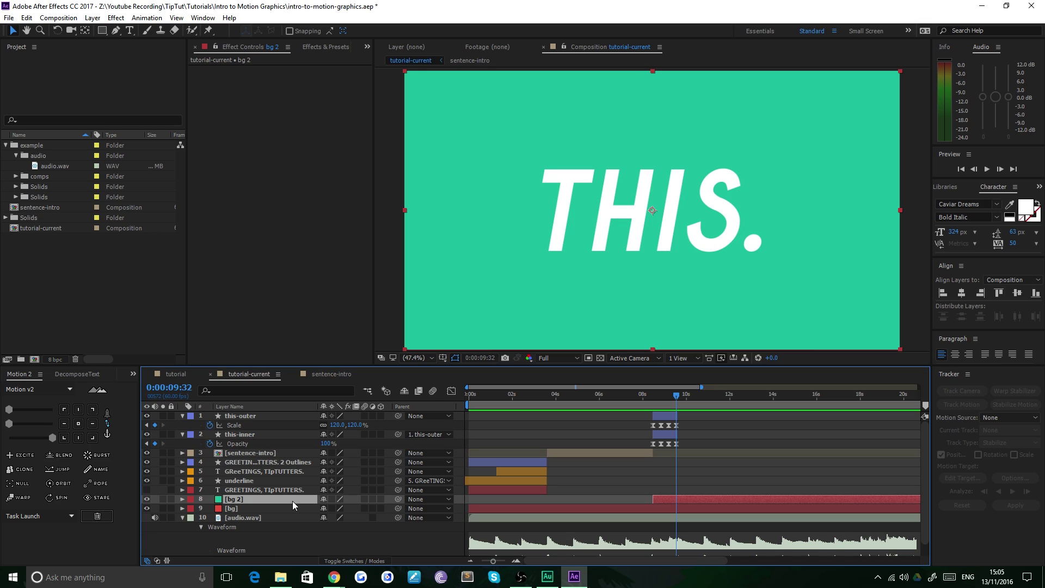
key(alt+bracketright)
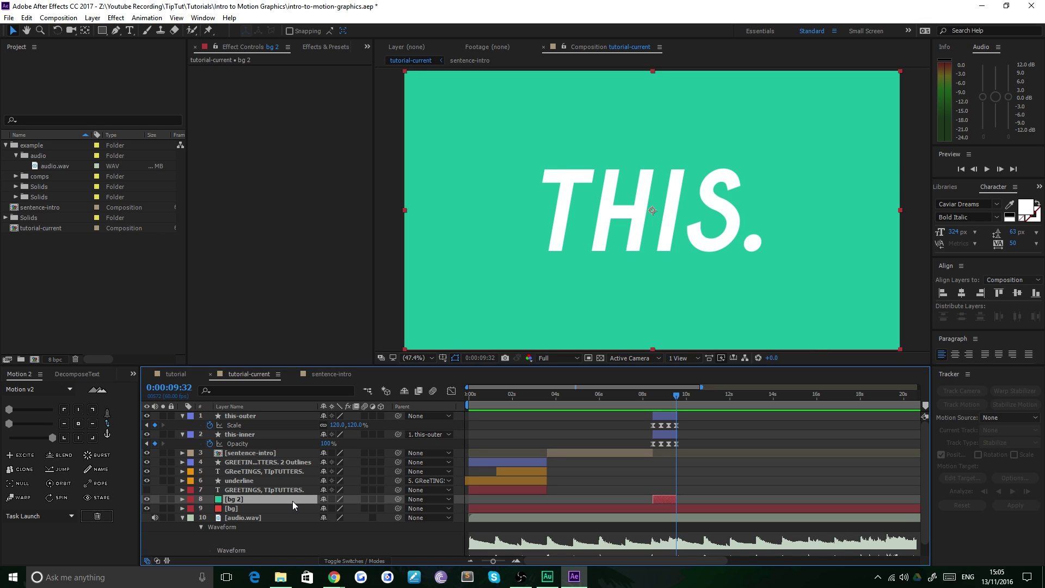
key(Page_Down)
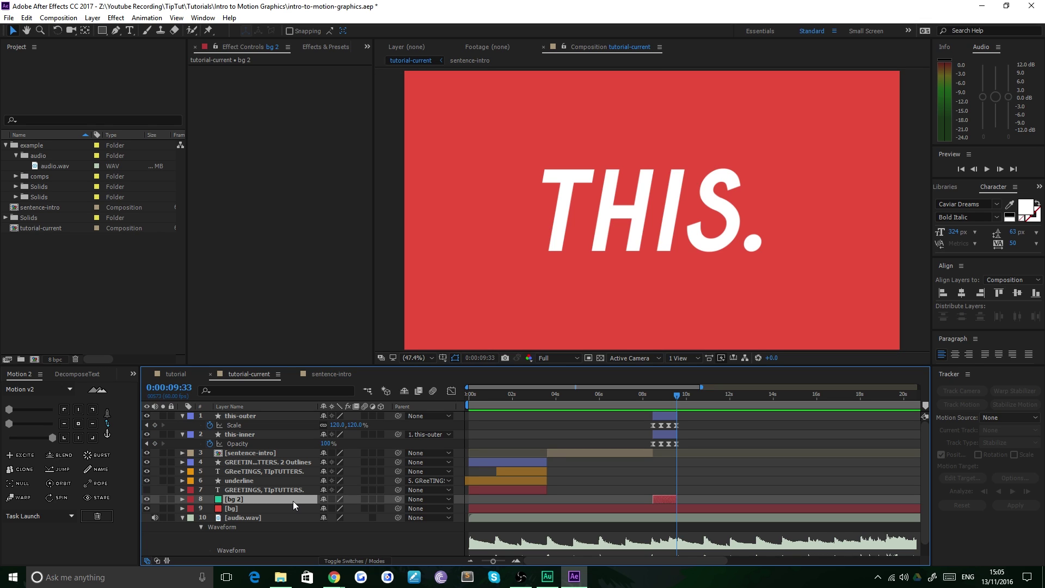
key(Page_Up)
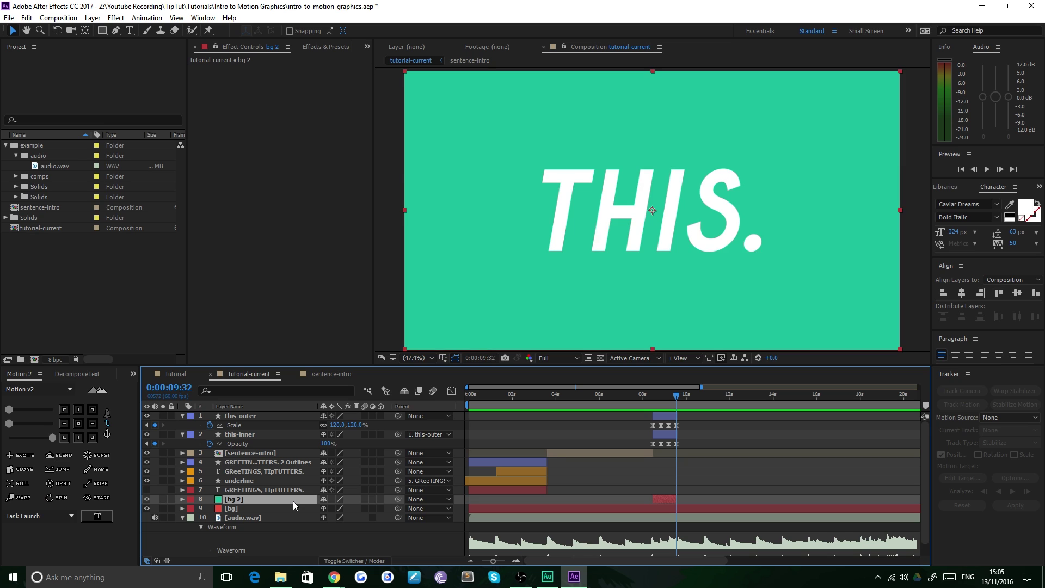
- Trim the ends of the this-outer and this-inner layers to the 0:00:09:32 frame
drag(493, 561, 504, 561)
click(271, 434)
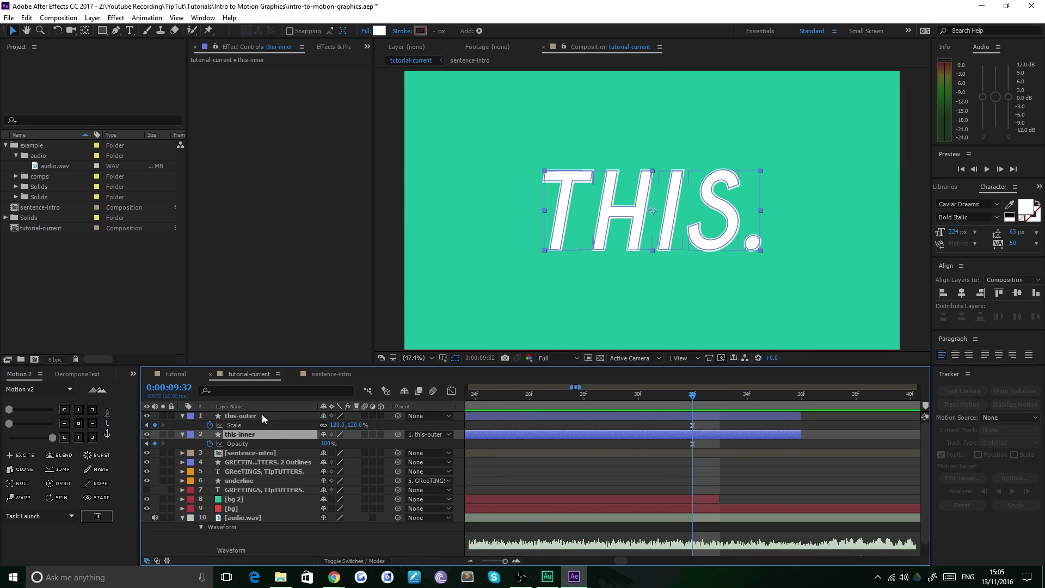
shift+click(262, 415)
key(alt+bracketright)
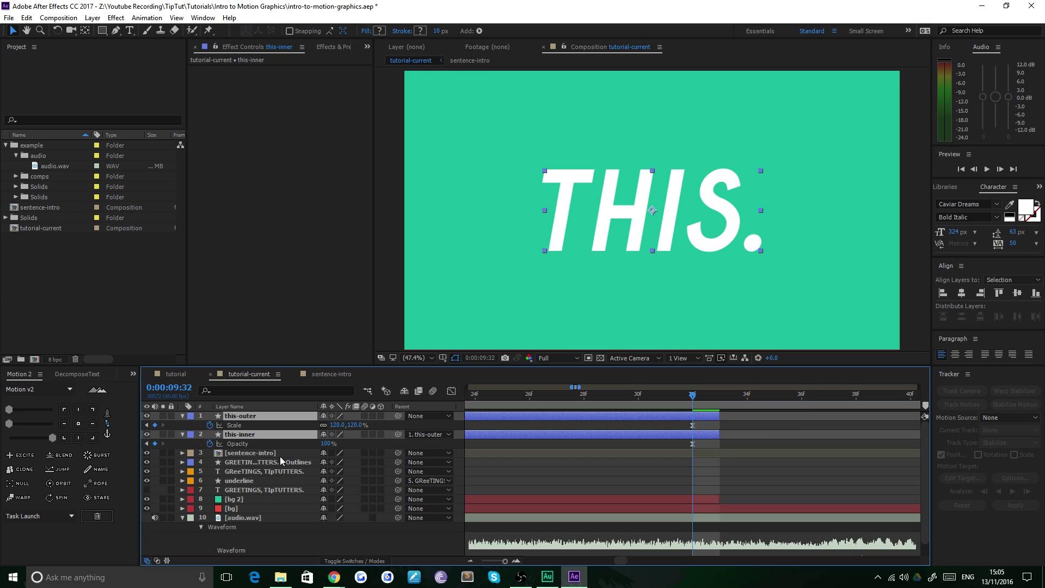
- Extend the ends of the this-outer, this-inner and bg 2 layers to 0:00:09:37
drag(505, 561, 498, 562)
mouse_move(690, 393)
mouse_down()
mouse_move(681, 398)
mouse_move(695, 397)
mouse_up()
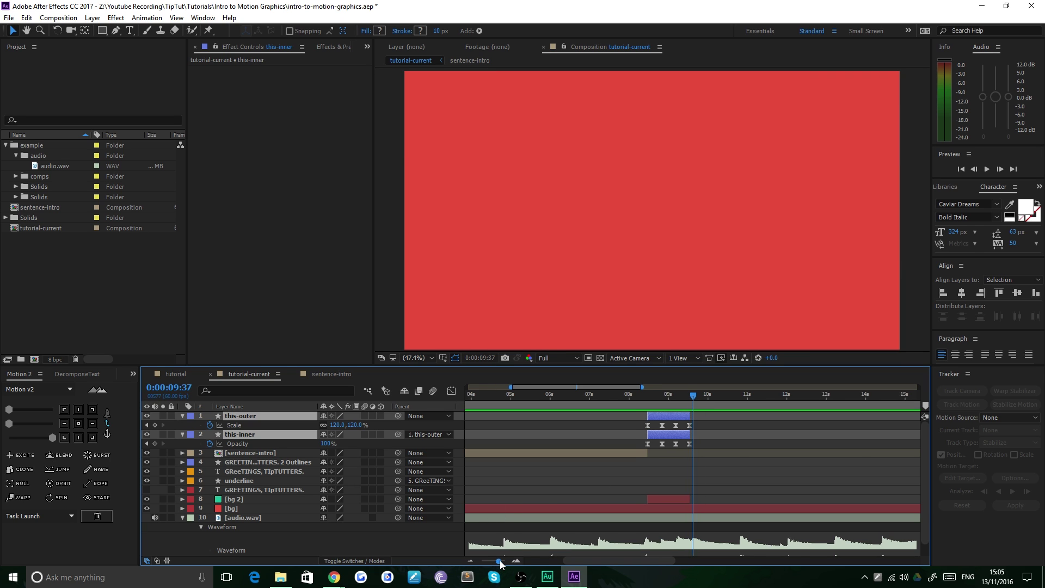
drag(498, 561, 506, 561)
drag(581, 416, 693, 417)
drag(581, 499, 692, 497)
drag(503, 561, 480, 562)
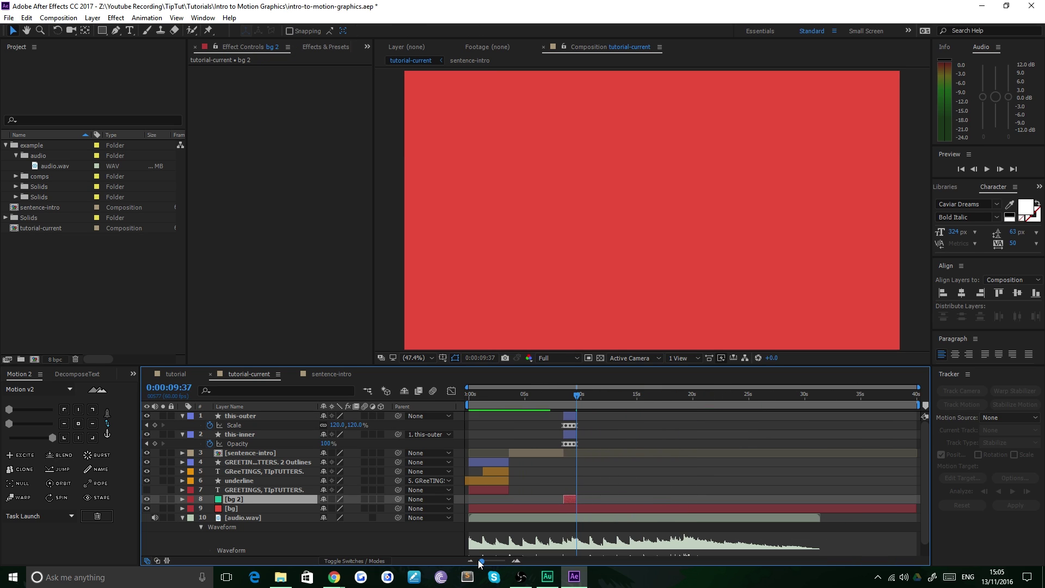
key(Page_Down)
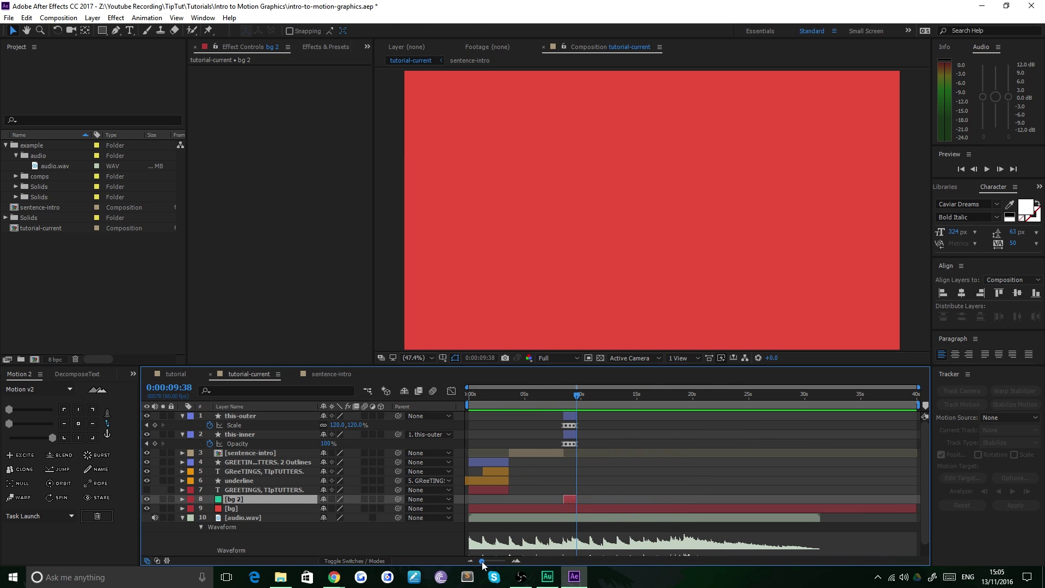
drag(481, 560, 501, 557)
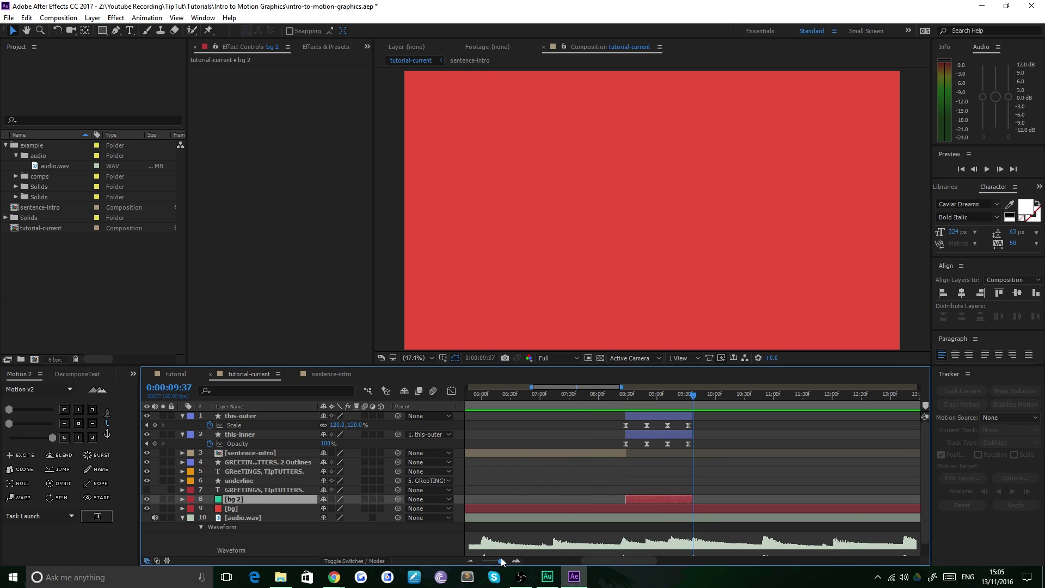
- Collapse the keyframed properties of the this-outer and this-inner layers, and deselect them
click(240, 416)
shift+click(246, 434)
key(u)
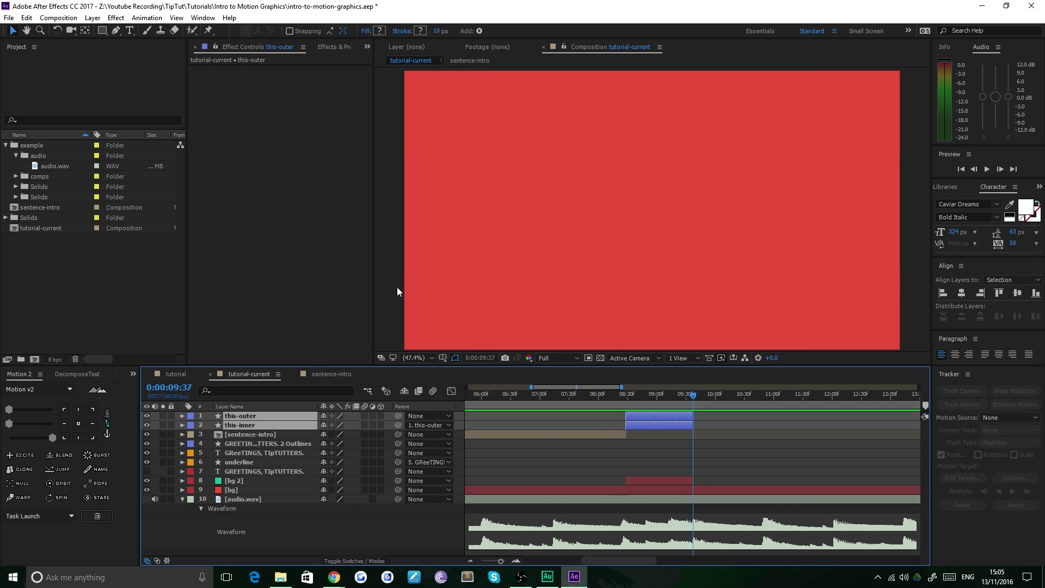
click(387, 265)
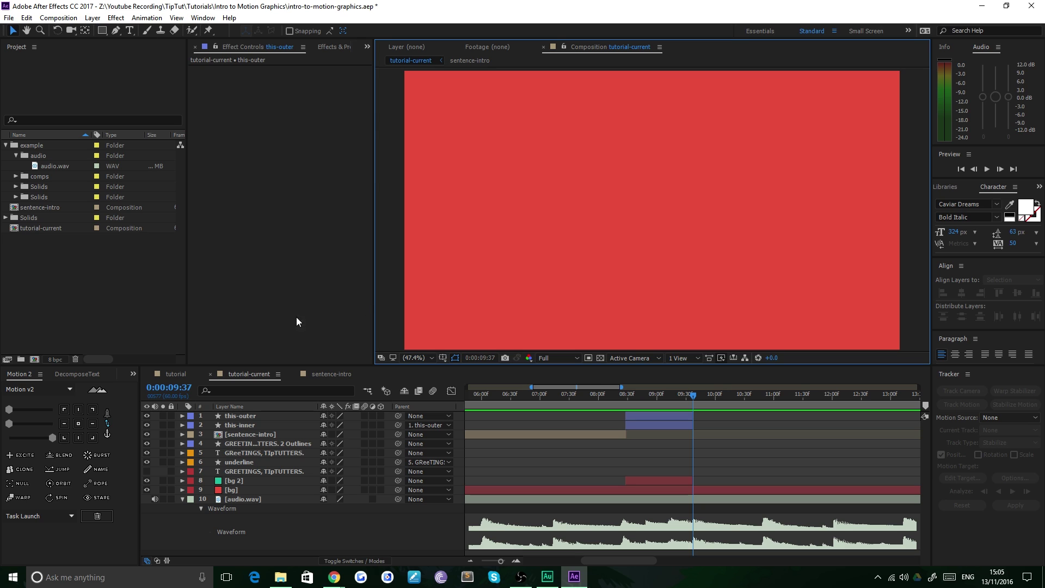
- Preview the line following THIS. in the tutorial composition, and return to the tutorial-current composition
click(169, 373)
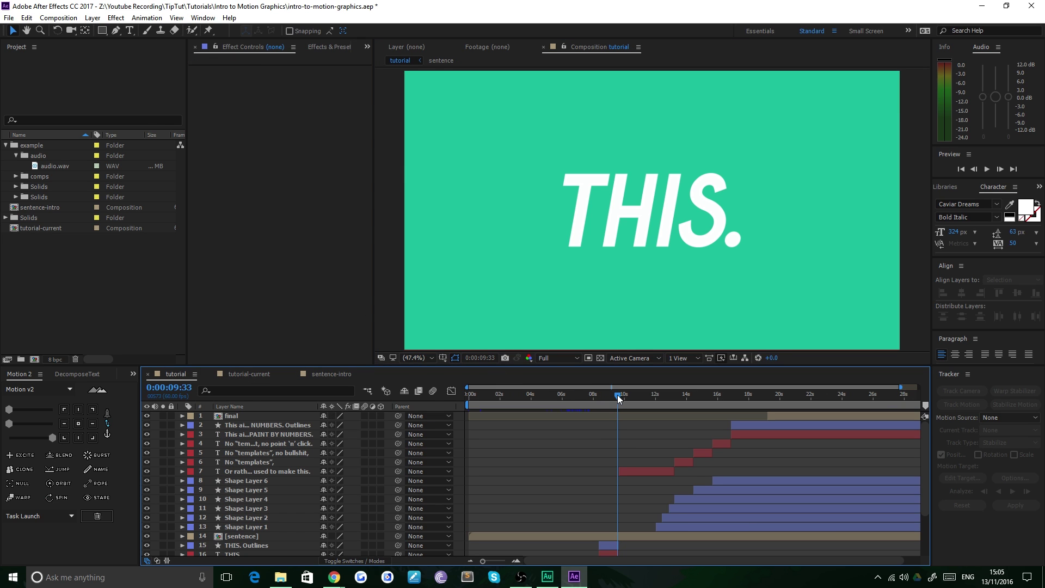
key(space)
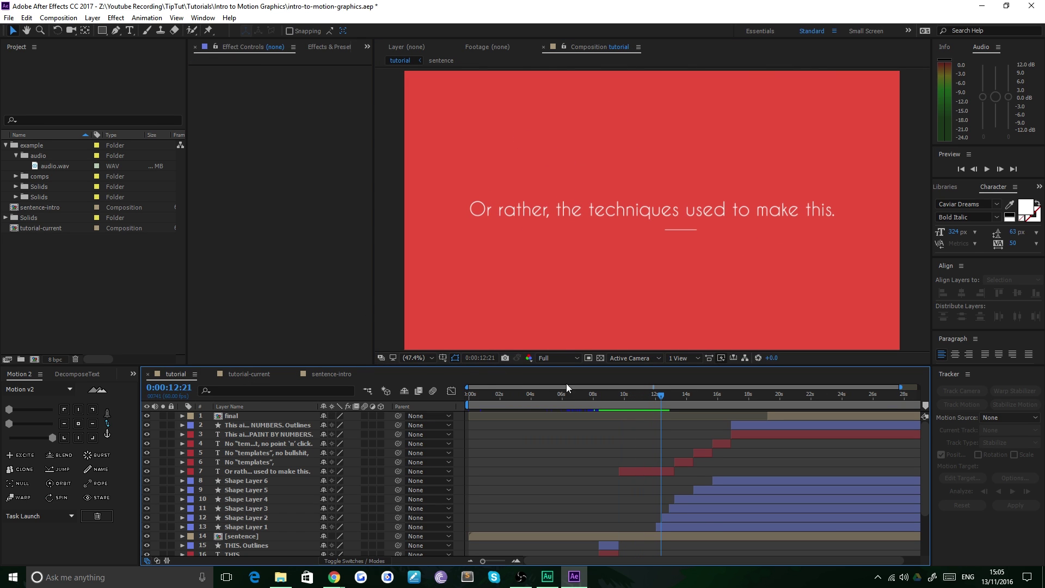
click(251, 374)
- Create a text layer reading "Or" in the upper-left area of the red frame
click(130, 30)
click(482, 129)
text(or tah)
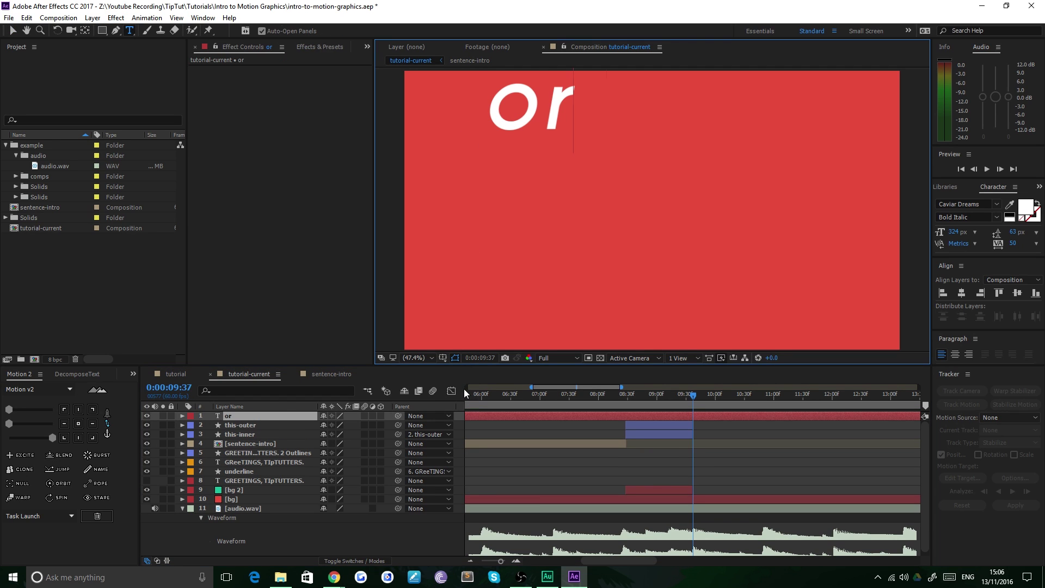
key(BackSpace)
key(BackSpace)
key(BackSpace)
key(BackSpace)
key(BackSpace)
key(BackSpace)
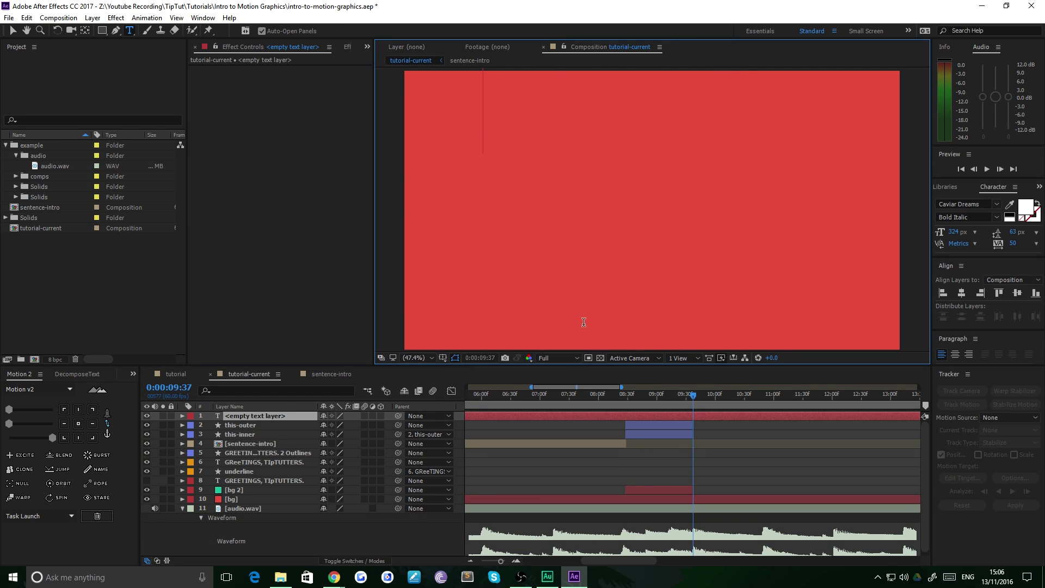
text(Or)
key(BackSpace)
text(r)
- Try a font size of 70 px on the "Or" text, and reduce it to 50 px with tracking 0
key(ctrl+a)
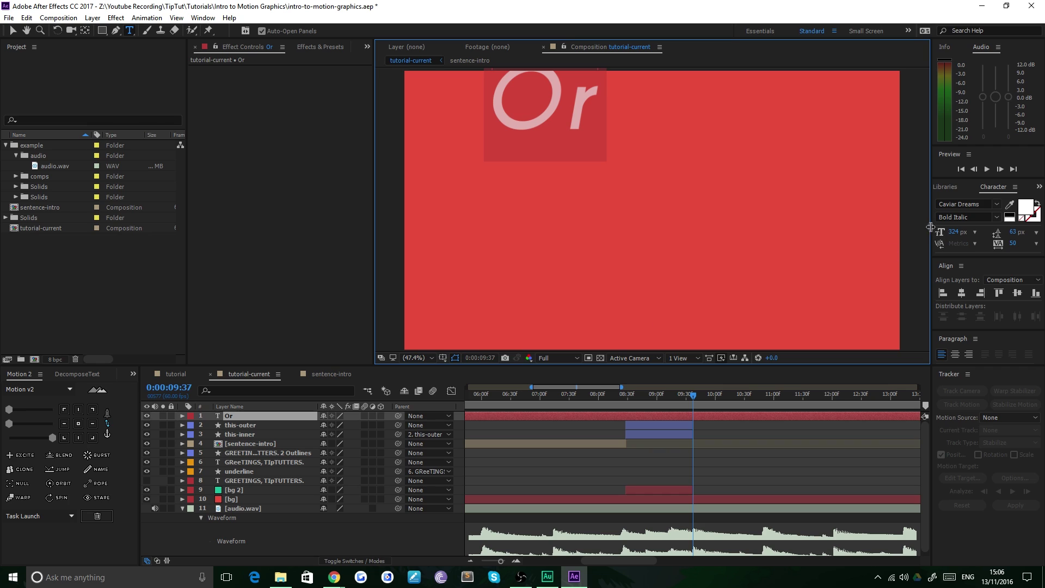
click(956, 231)
text(70)
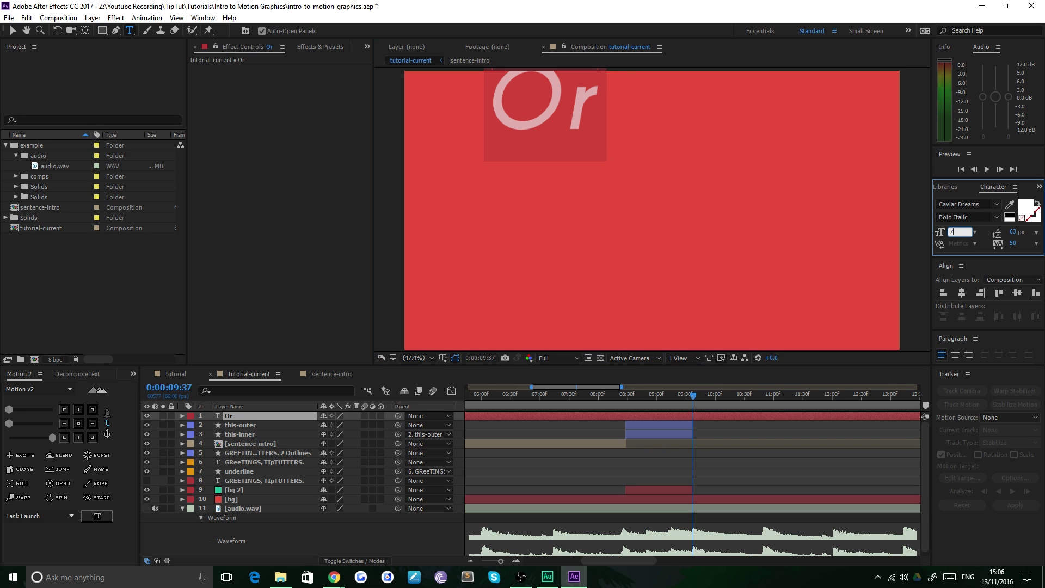
key(Return)
drag(952, 231, 950, 230)
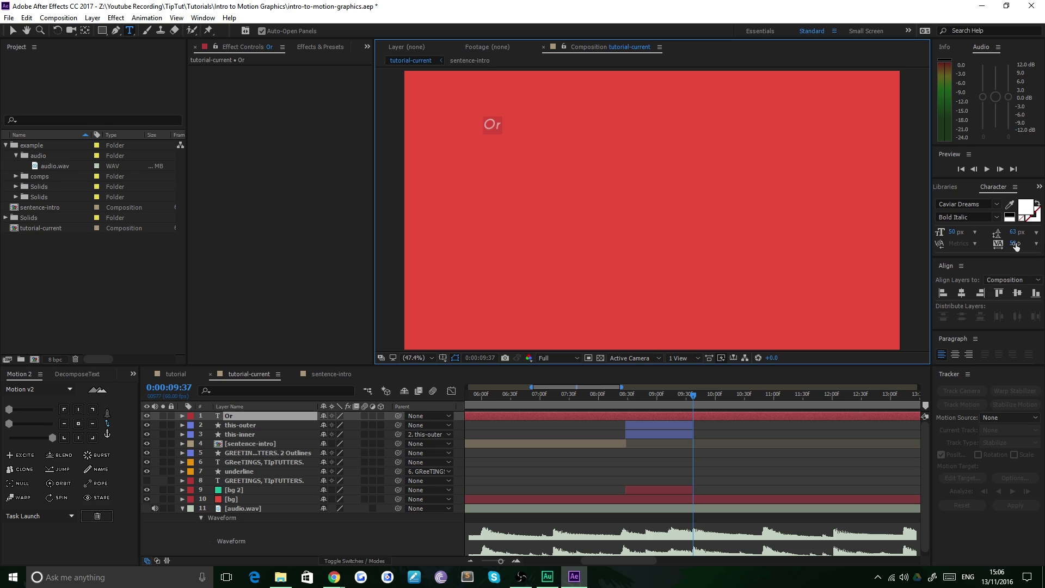
- Complete the text layer so it reads "Or rather, the techniques used to make this."
click(496, 131)
text(rather, the tech)
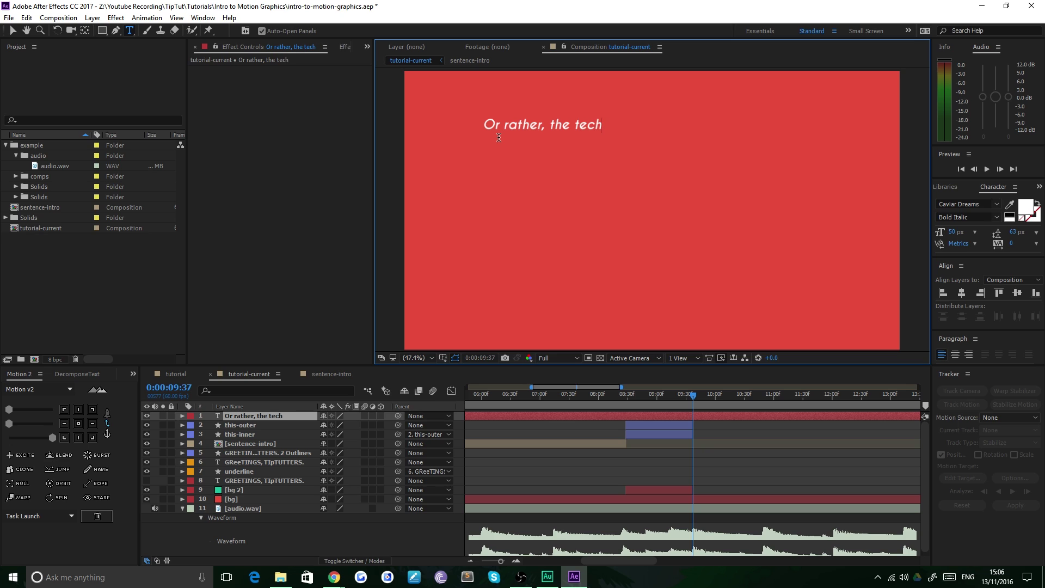
text(niques used to make this.)
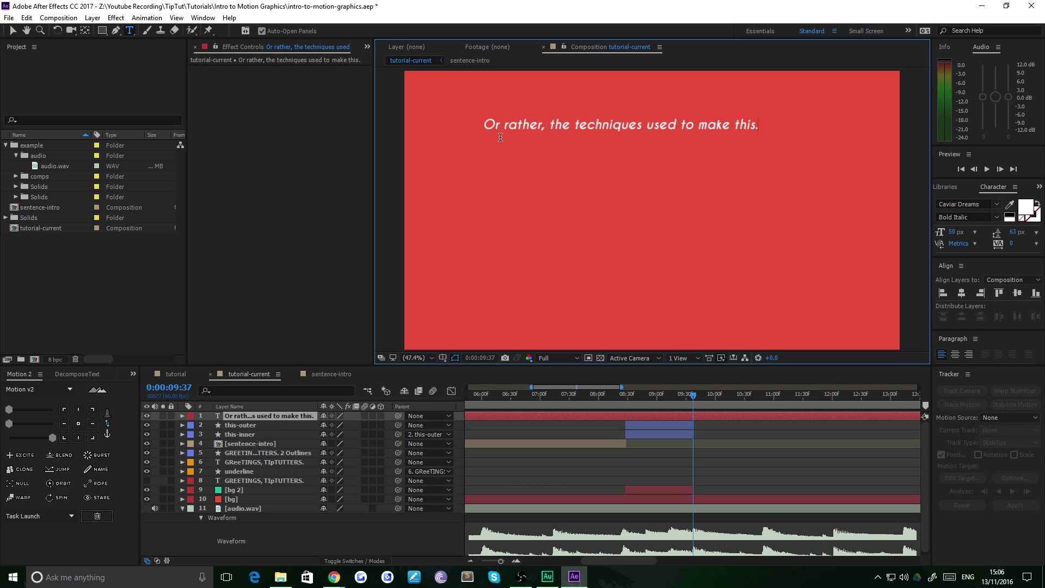
- Set the whole sentence to the Regular style of Caviar Dreams, after trying Bold
key(ctrl+a)
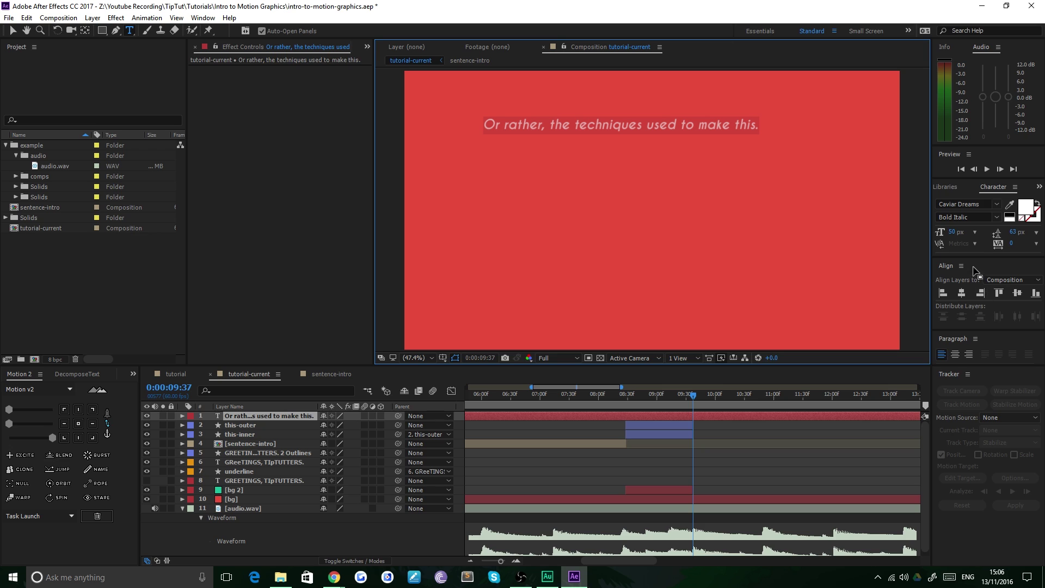
click(979, 218)
click(985, 244)
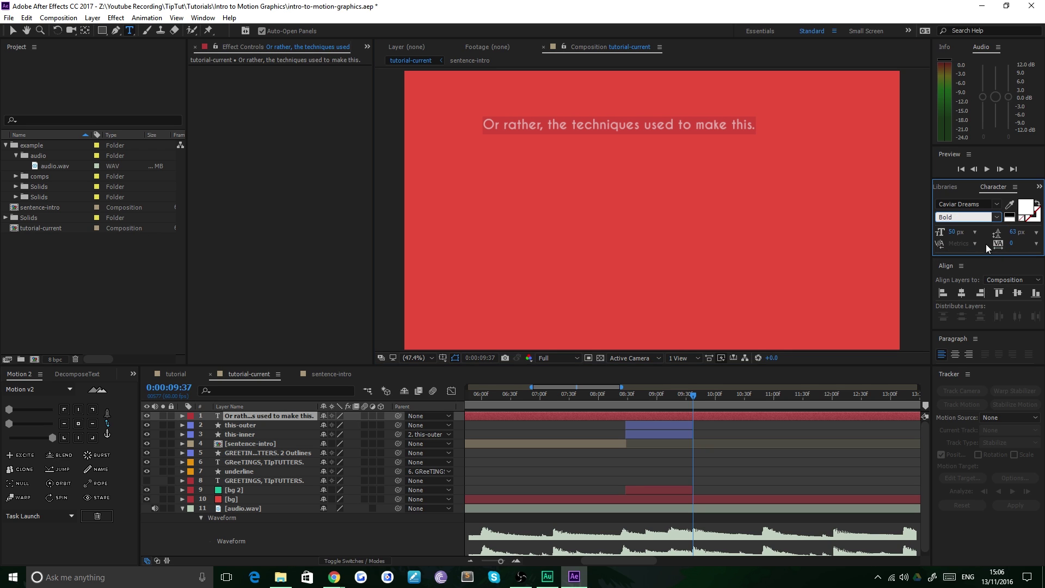
click(996, 217)
click(970, 236)
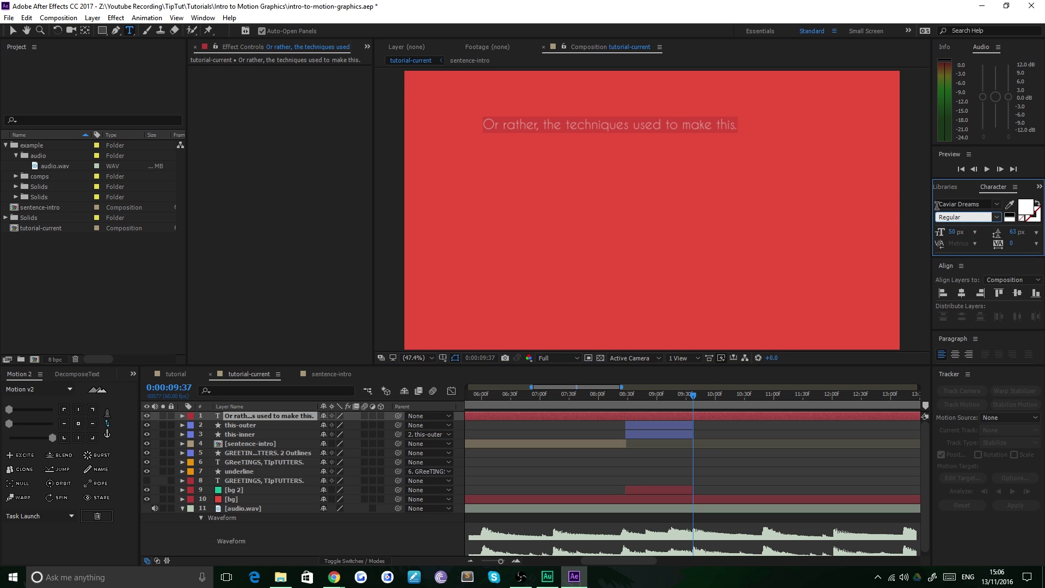
- Set the sentence's tracking to 50, after trying 22, and its font size to 60 px
click(1012, 243)
text(22)
key(Return)
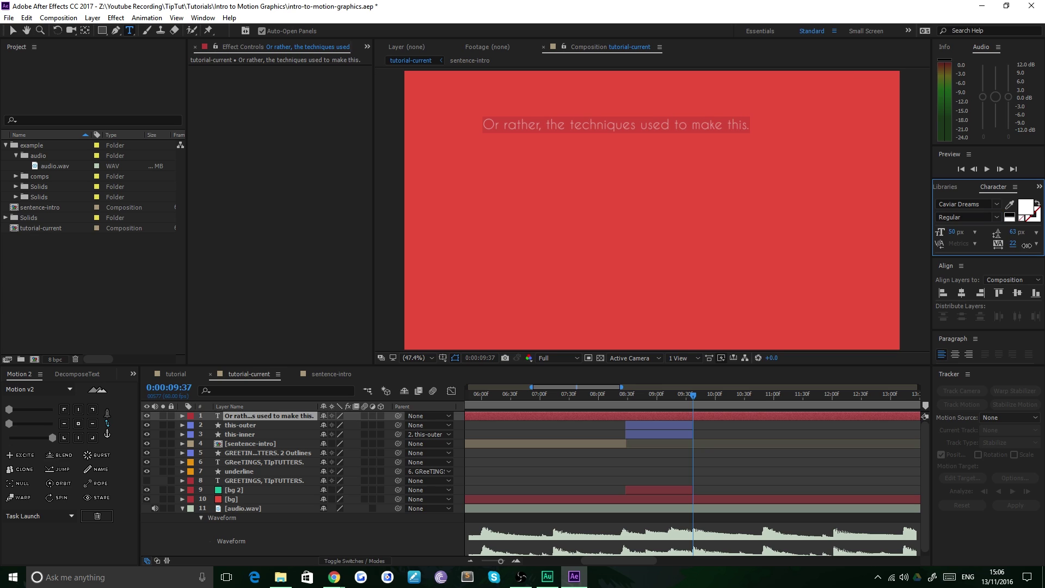
text(50)
key(Return)
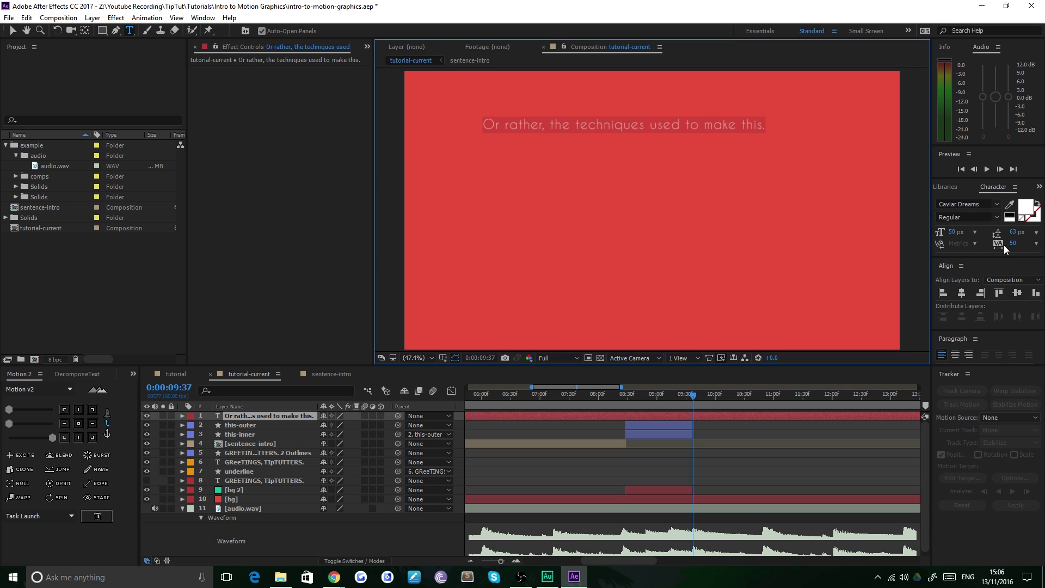
click(953, 232)
text(60)
key(Return)
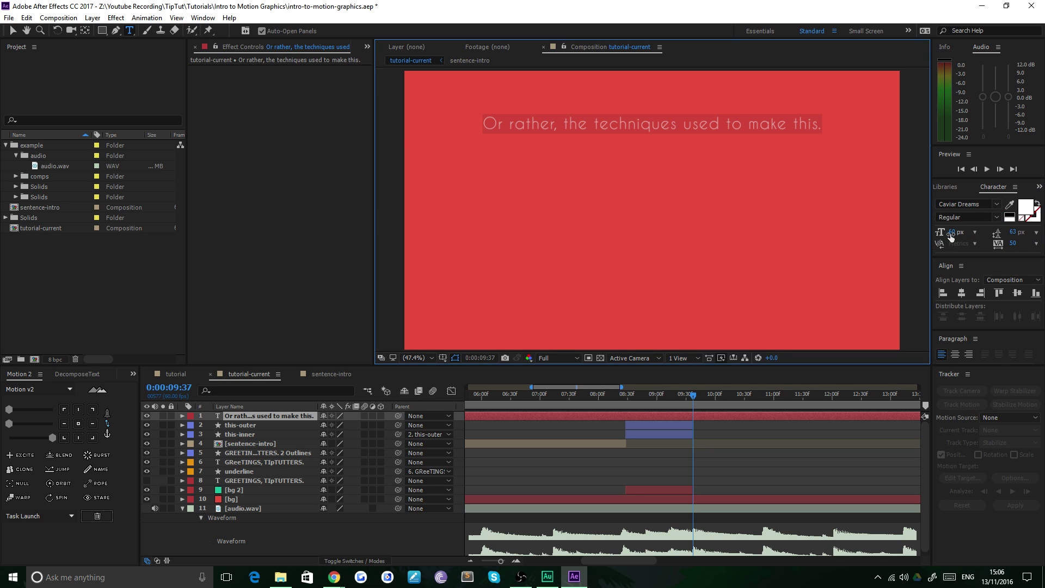
- Centre the anchor point of the "Or rather, the techniques used to make this." layer within its text
click(11, 31)
click(519, 151)
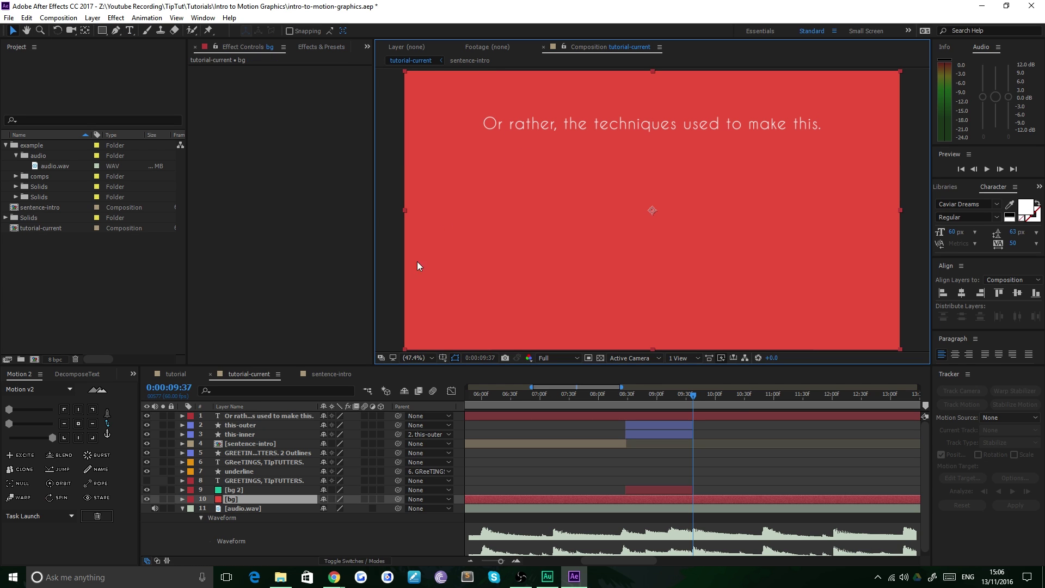
click(261, 416)
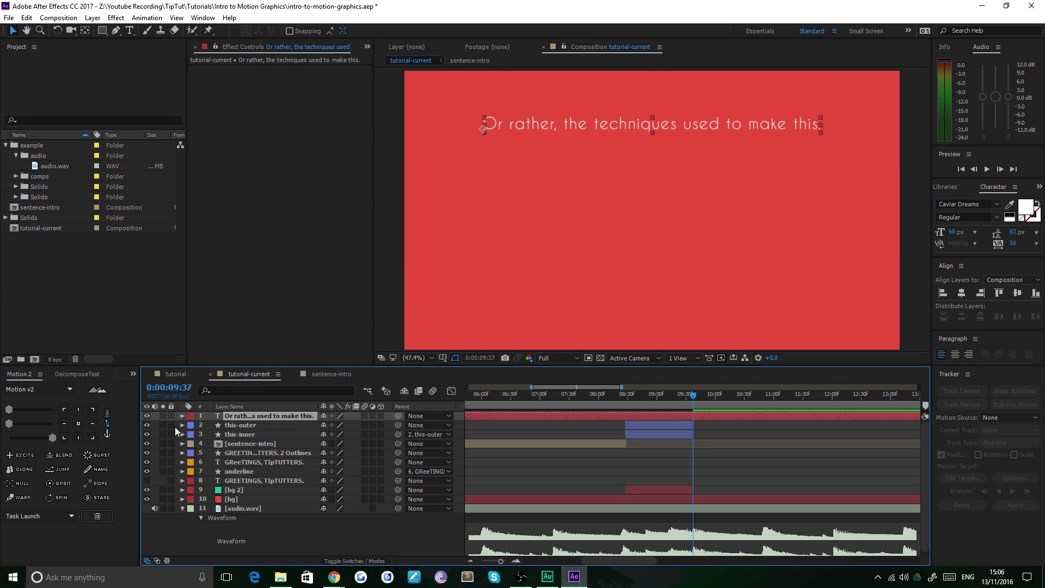
click(78, 424)
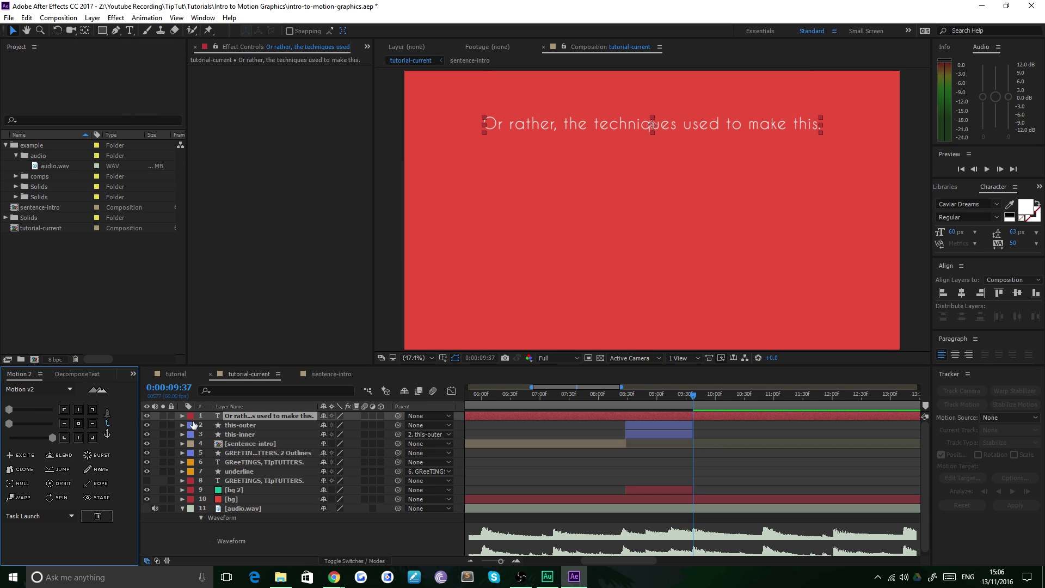
- Set the sentence layer's position to 960, 540, and deselect it
click(246, 417)
key(p)
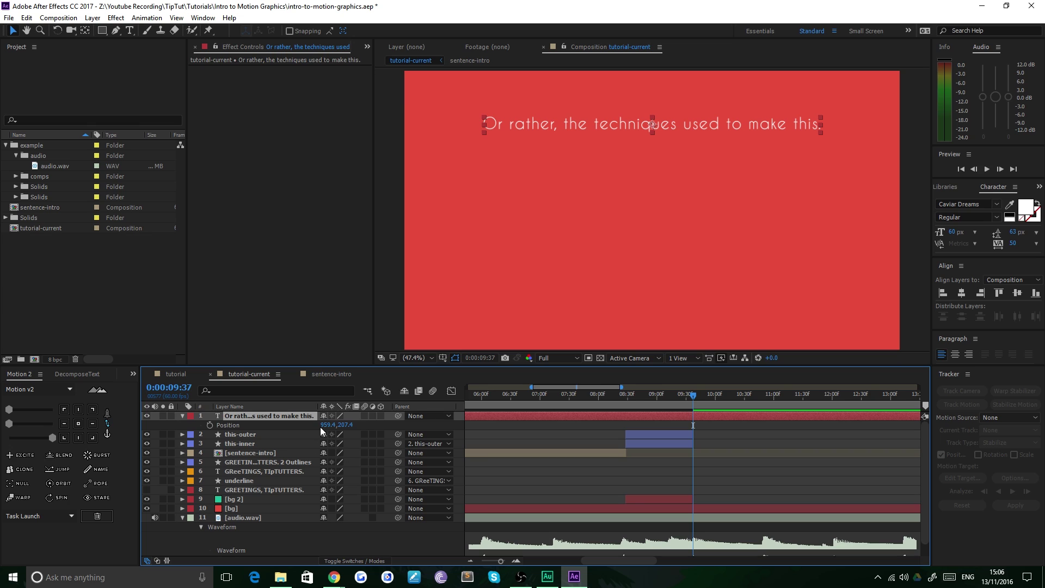
click(327, 425)
text(96)
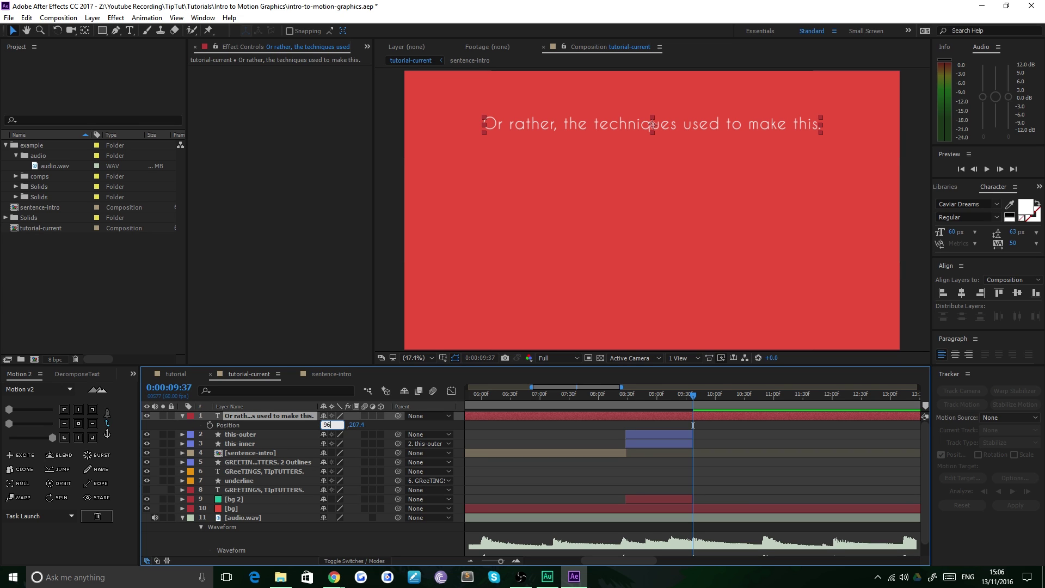
text(0)
key(Tab)
text(540)
key(Return)
click(589, 299)
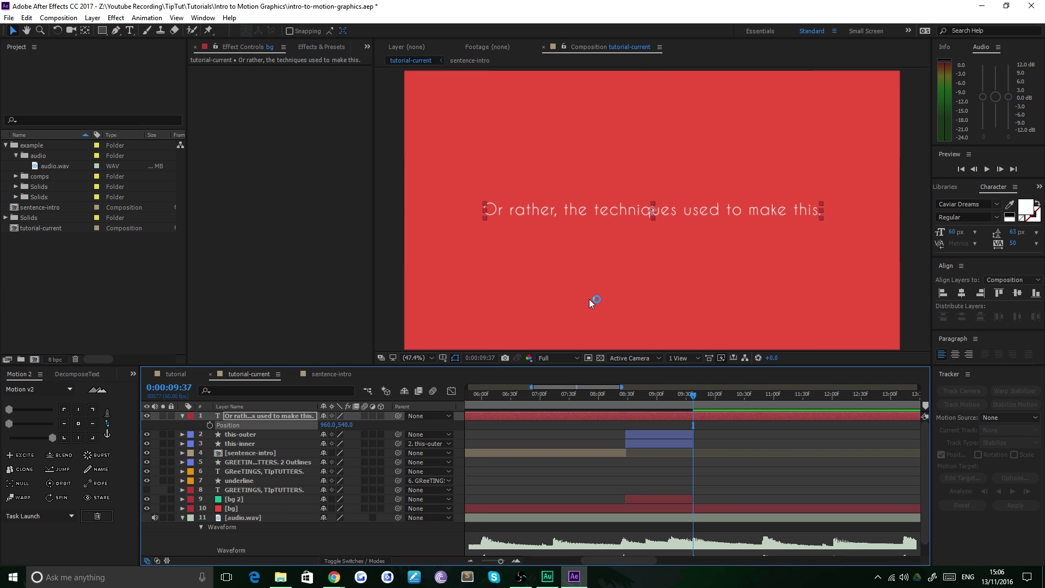
key(ctrl+shift+a)
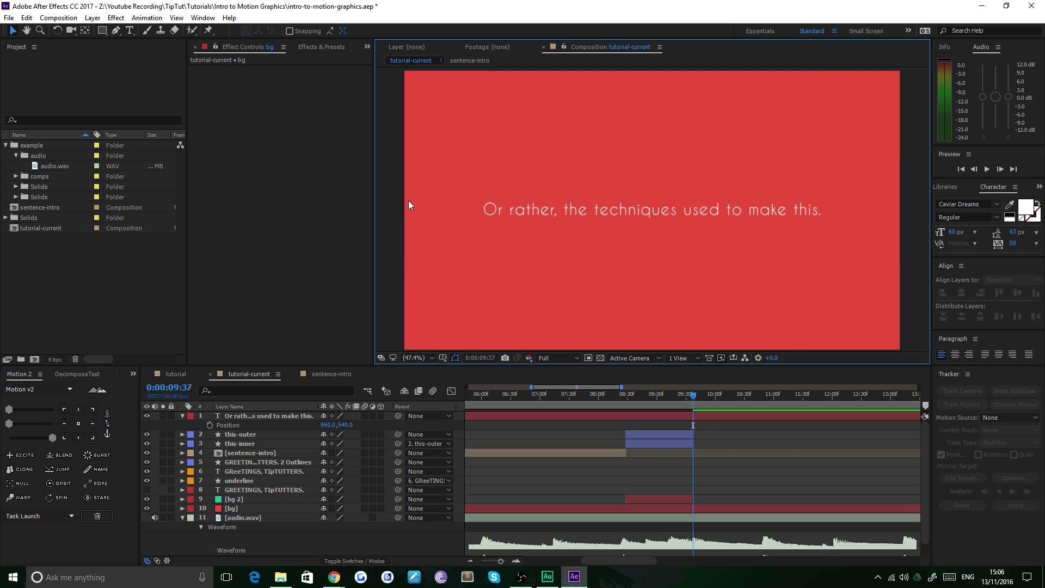
- Trim the sentence layer to start at 0:00:09:37 and begin keyframing its Scale and Rotation there
click(554, 211)
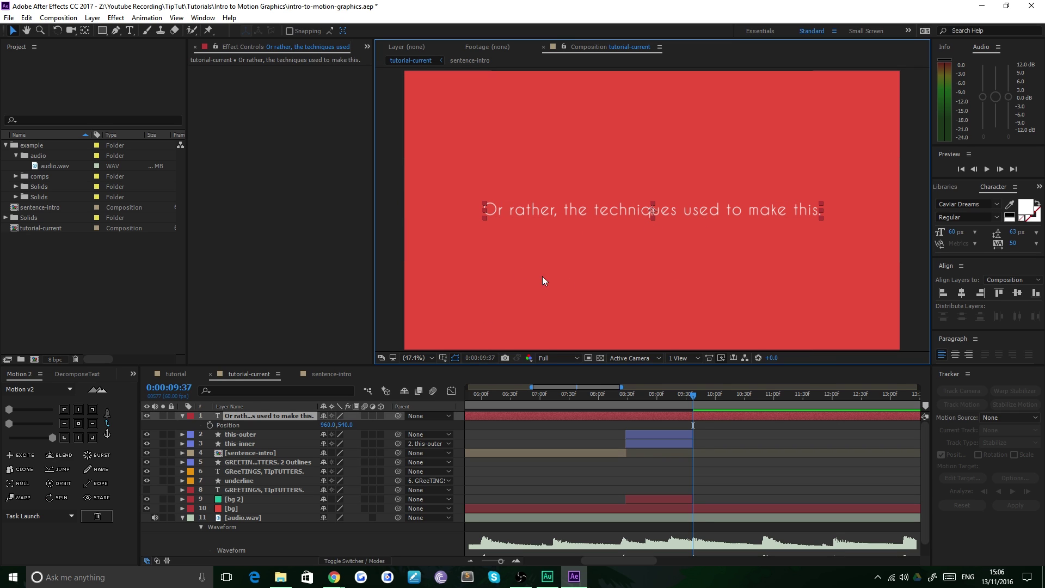
key(alt+bracketleft)
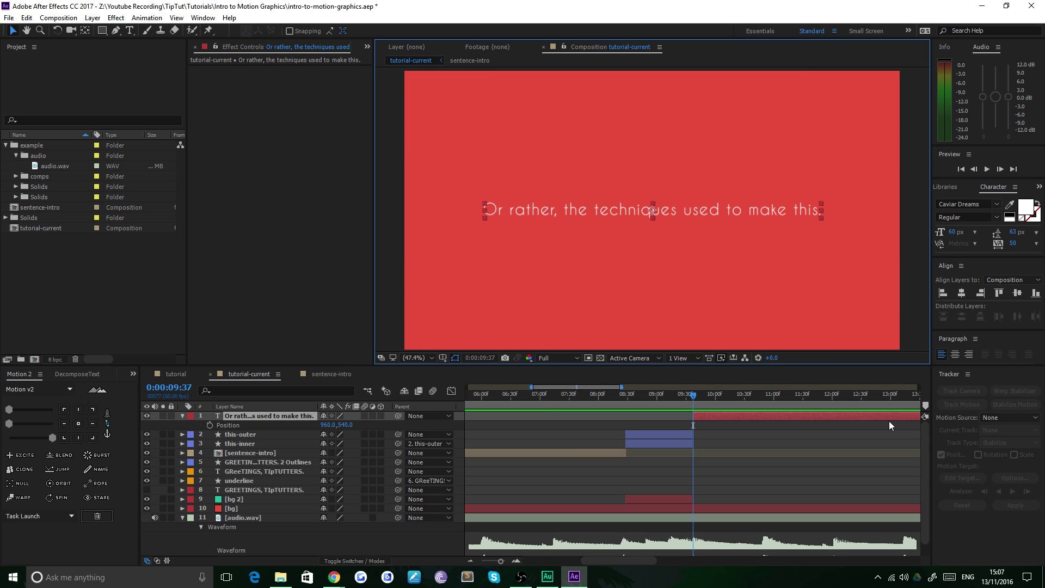
key(s)
key(shift+r)
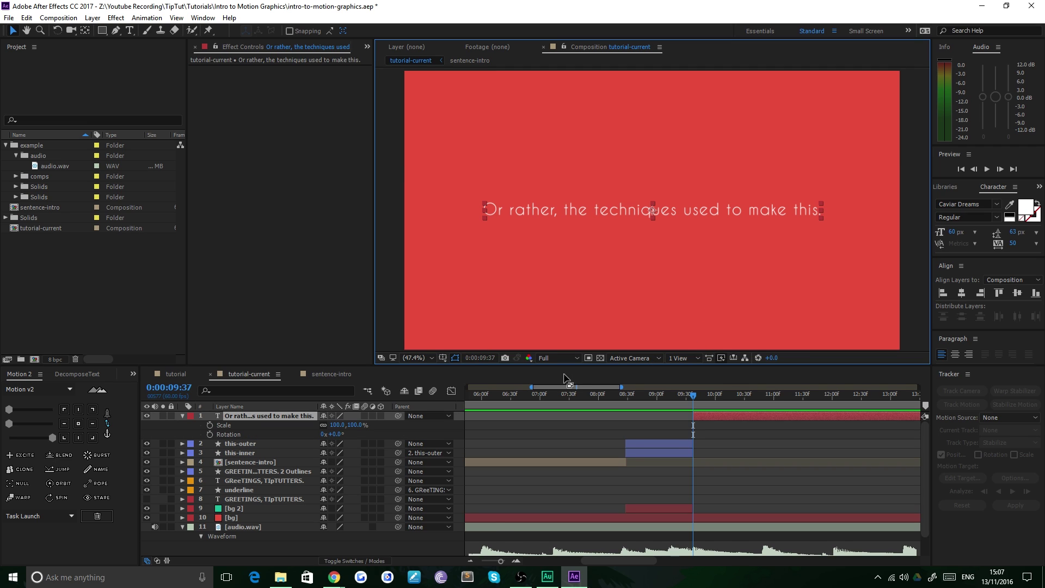
click(210, 434)
click(210, 425)
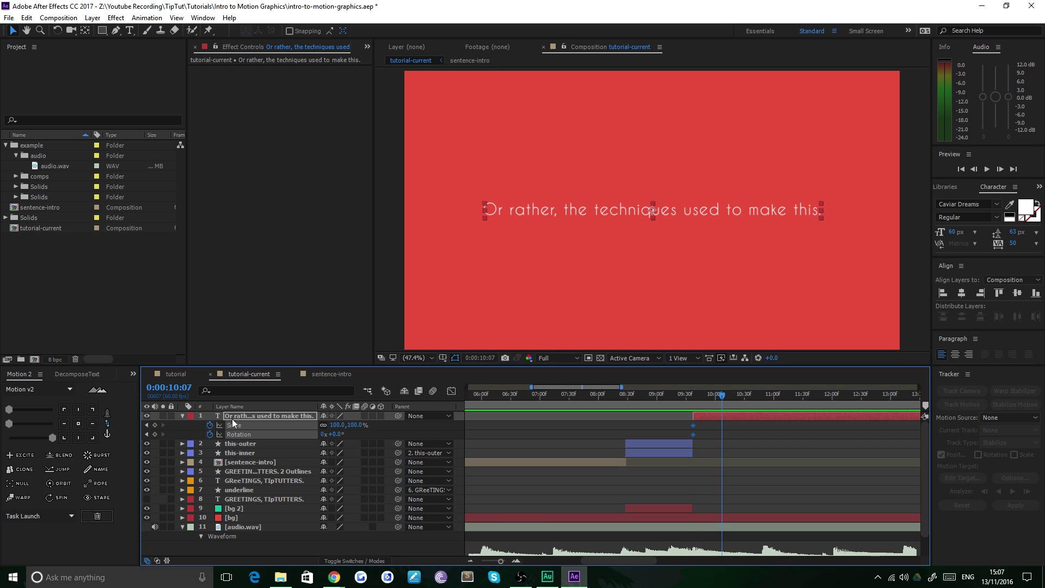
- Check the sentence's movement in the tutorial composition, and add Scale and Rotation keyframes at 0:00:10:07 in tutorial-current
click(182, 374)
mouse_move(615, 394)
mouse_down()
mouse_move(638, 396)
mouse_move(620, 402)
mouse_up()
key(space)
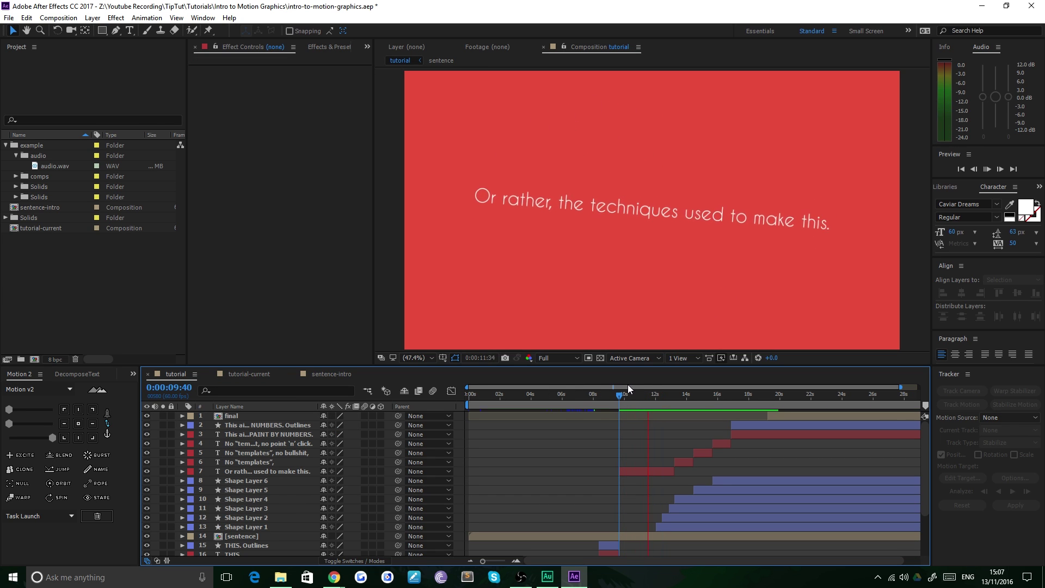
key(space)
click(248, 374)
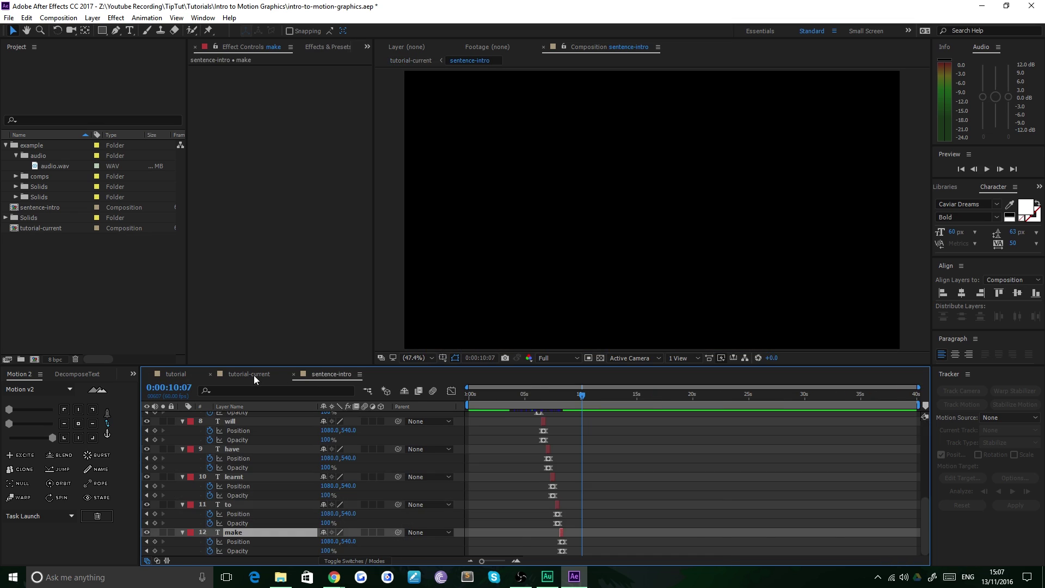
click(155, 434)
click(155, 424)
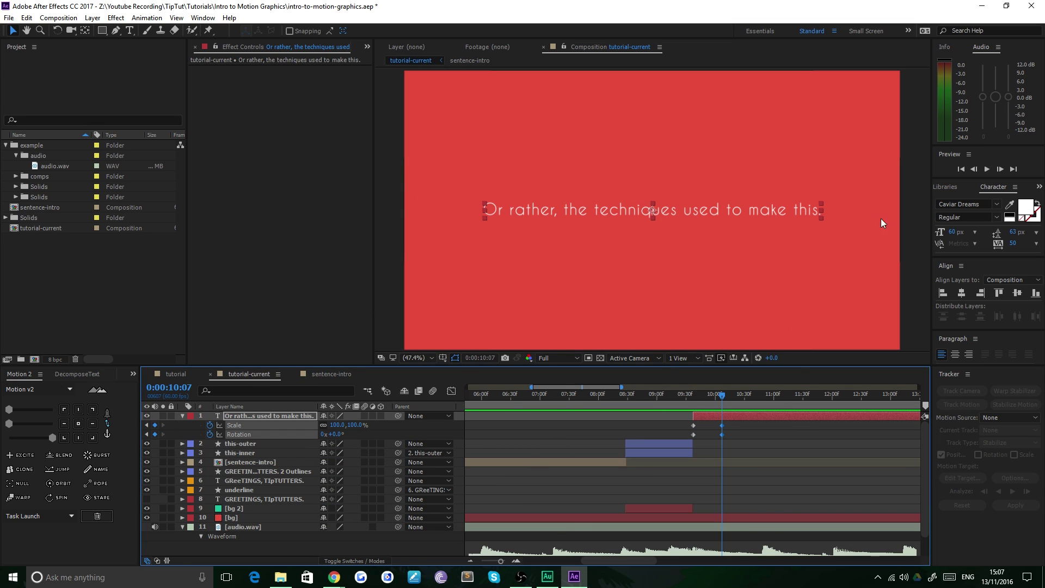
- At the 0:00:09:37 keyframes, set the sentence's rotation to 90° and reduce its scale to about 64%
click(146, 425)
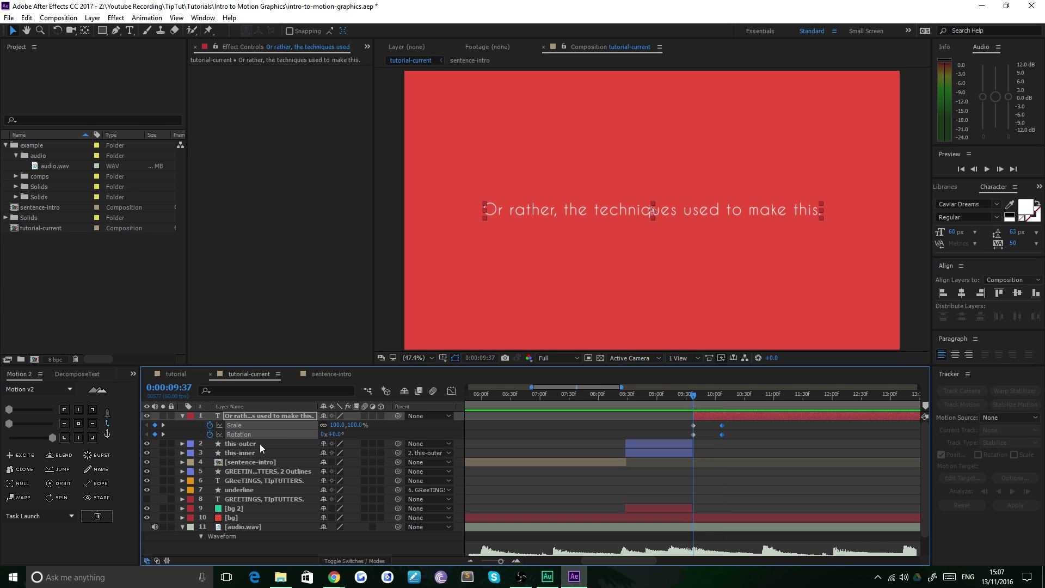
click(336, 434)
text(90)
key(Return)
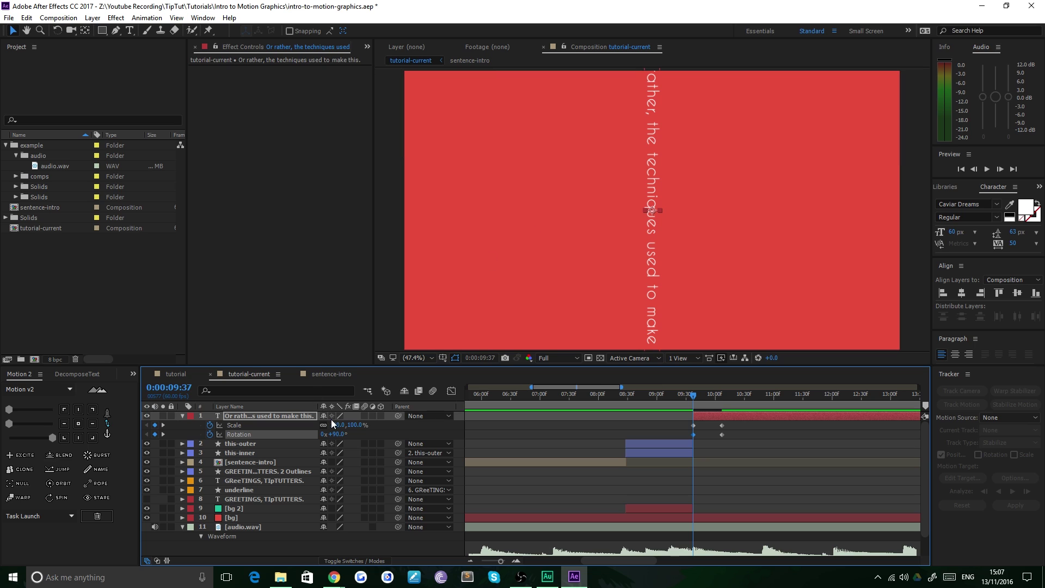
drag(334, 425, 319, 424)
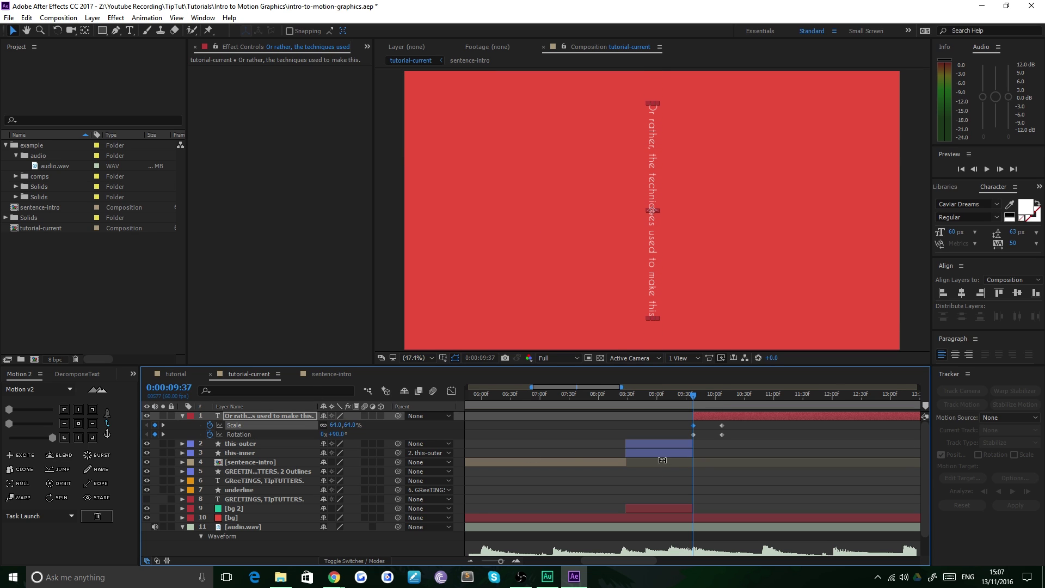
click(694, 394)
mouse_move(696, 393)
mouse_down()
mouse_move(719, 394)
mouse_move(691, 394)
mouse_up()
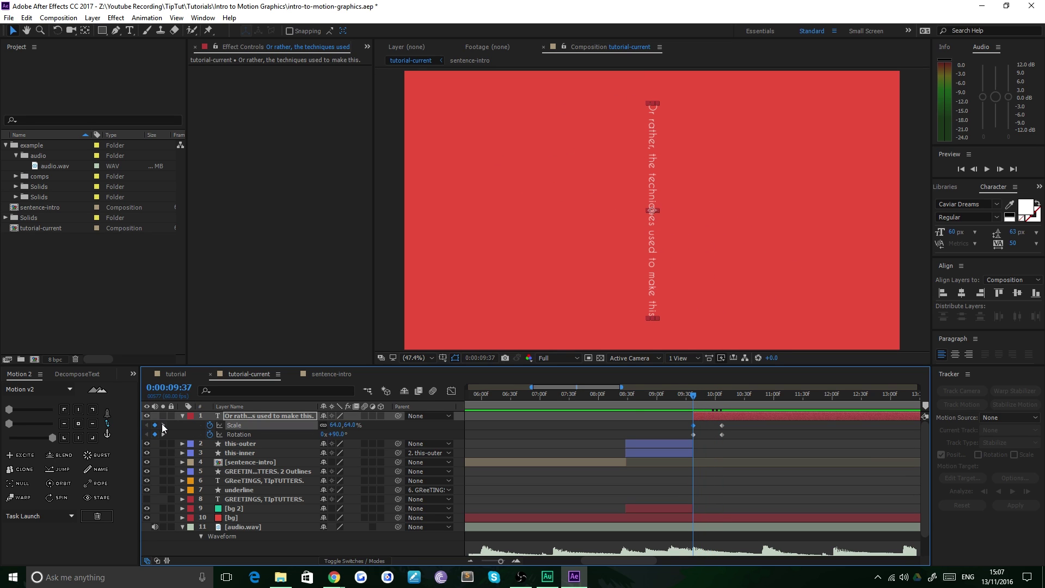
- At the 0:00:10:07 keyframes, set the sentence's rotation to 90° and its scale to about 71%
click(163, 424)
click(338, 434)
text(90)
key(Return)
drag(333, 426, 306, 463)
- Try a scale of 0% on the sentence's first keyframe, preview it, and compare with the tutorial composition
key(j)
drag(329, 425, 328, 424)
click(336, 425)
text(0)
key(Return)
key(space)
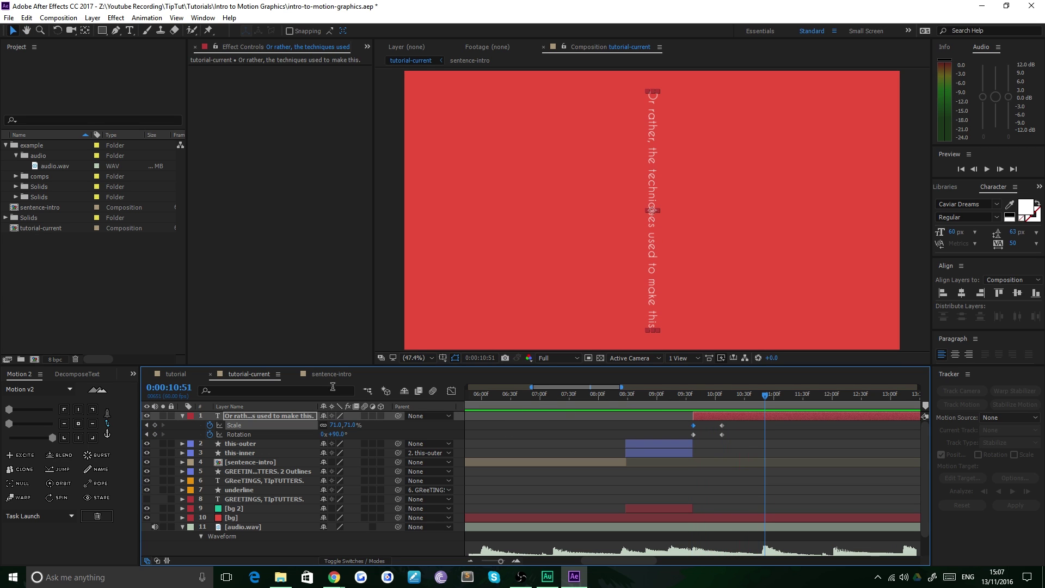
click(173, 373)
drag(615, 395, 626, 395)
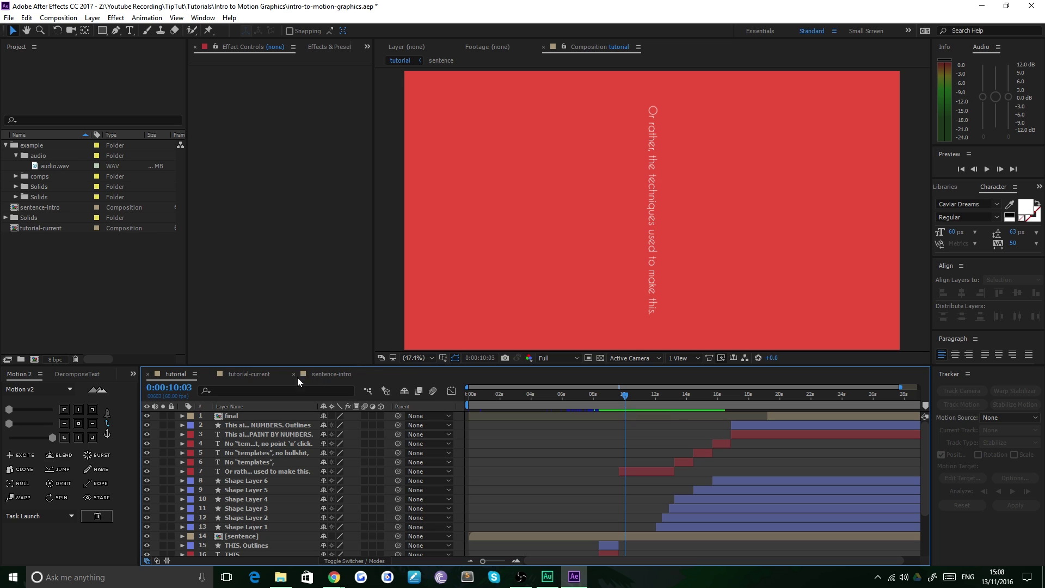
- Back in tutorial-current, set the sentence's scale to 50% at the 0:00:09:37 keyframe and preview the growth
click(250, 374)
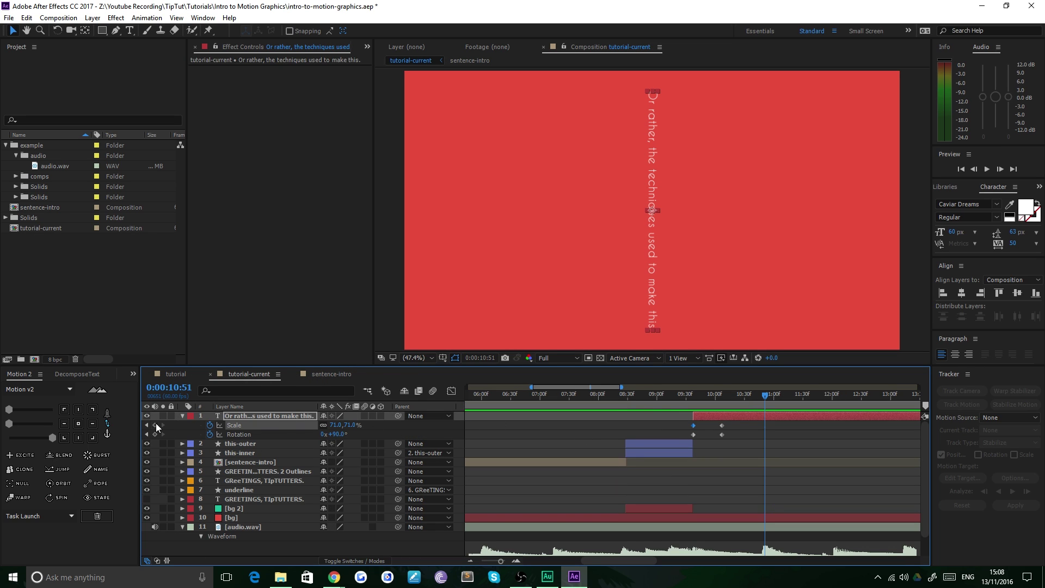
click(148, 424)
click(147, 425)
text(50)
key(Return)
key(space)
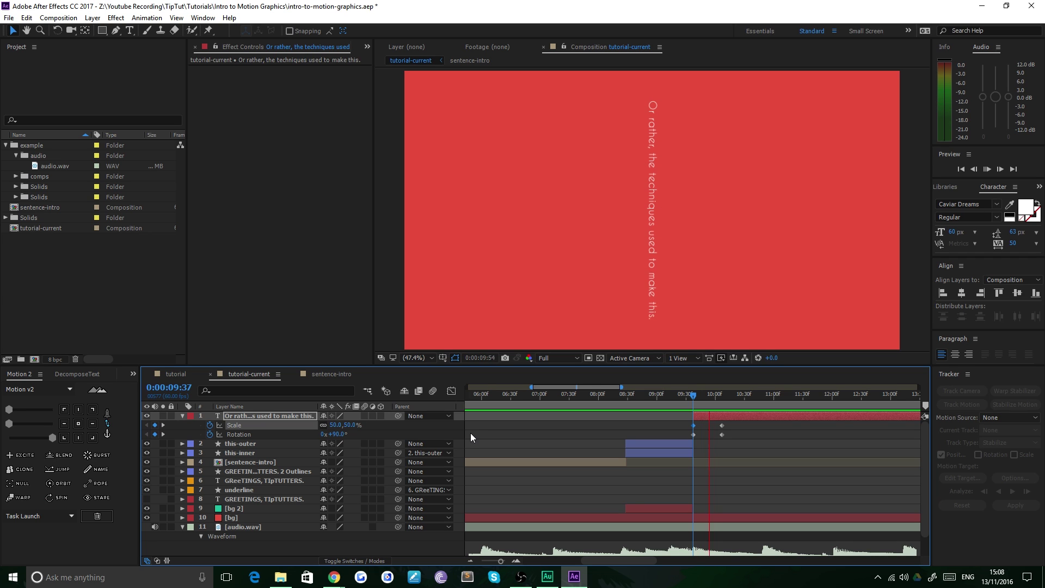
key(space)
- Set the sentence's scale to 65% at the 0:00:10:07 keyframe
click(147, 425)
click(336, 426)
text(65)
key(Return)
- Ease the sentence's Scale and Rotation keyframes, reshape the scale speed curve to start fast and settle slowly, and preview it
drag(743, 435, 659, 423)
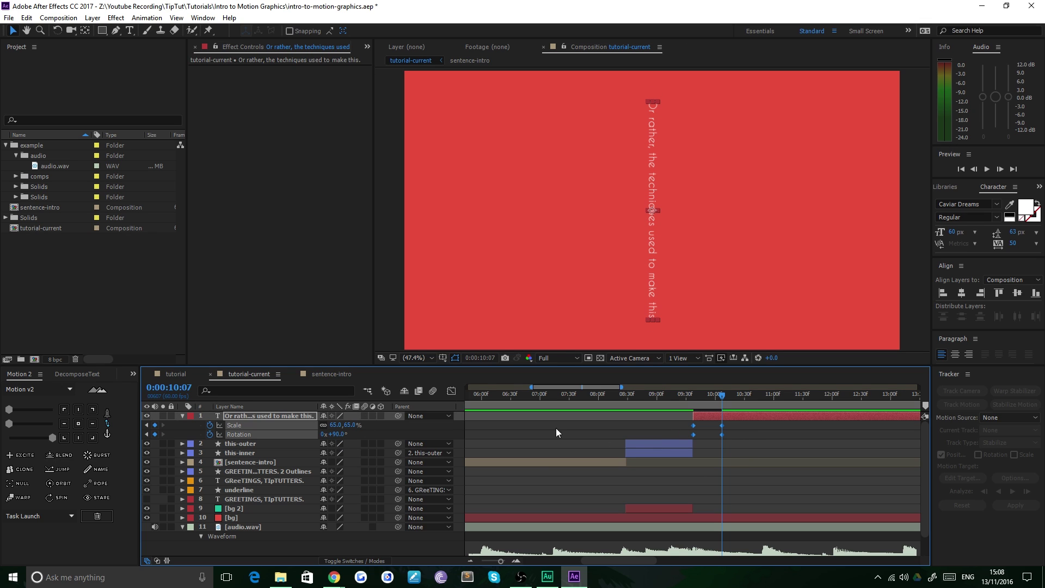
click(64, 438)
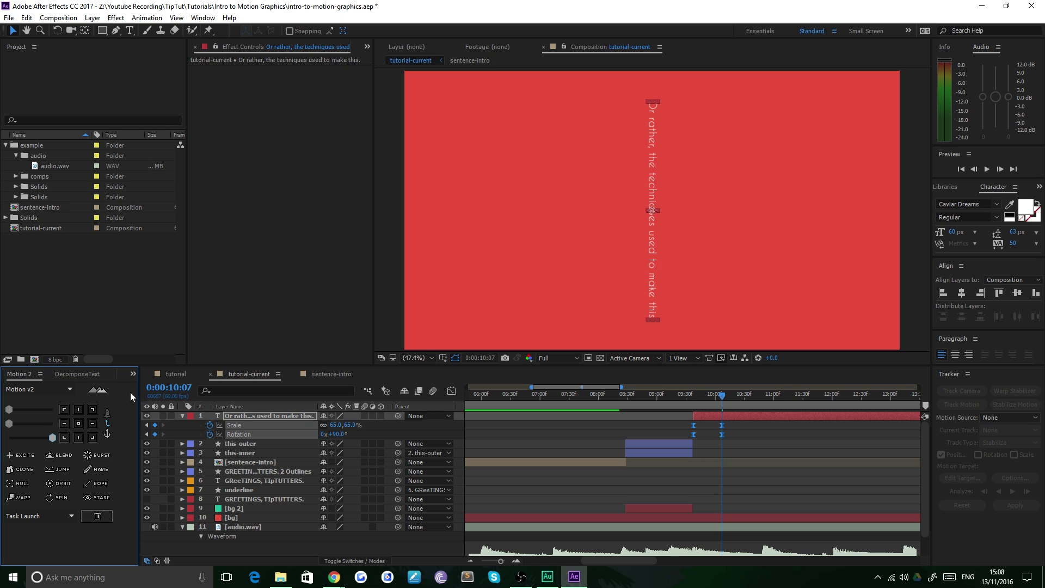
click(451, 391)
drag(760, 476, 659, 522)
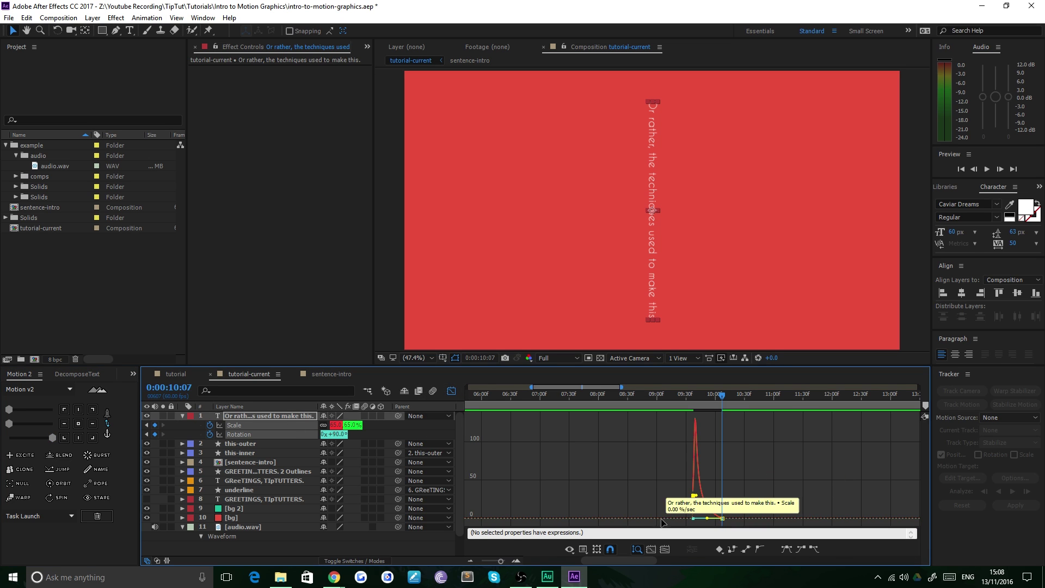
drag(501, 562, 503, 561)
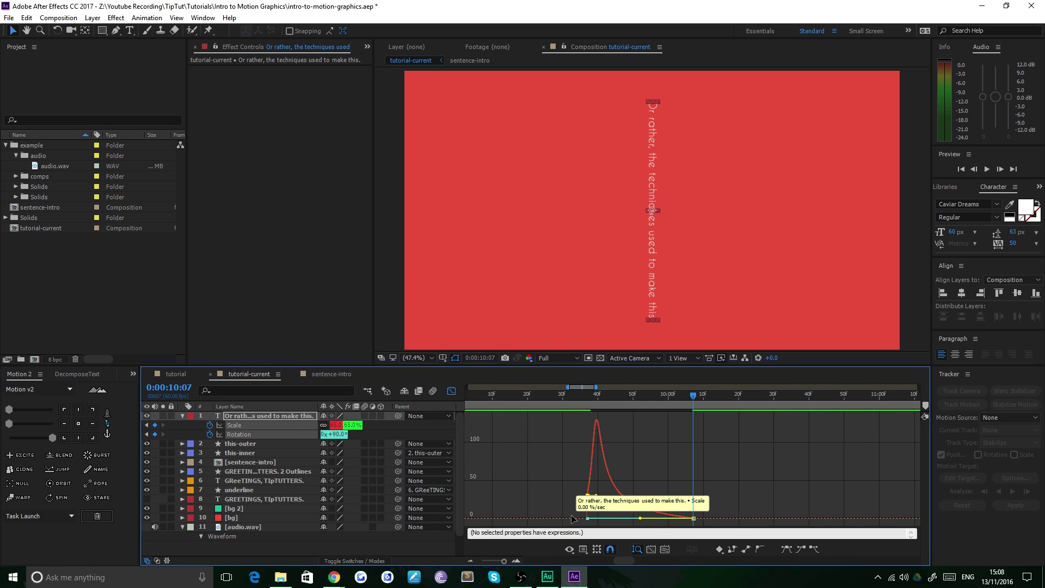
drag(590, 498, 587, 496)
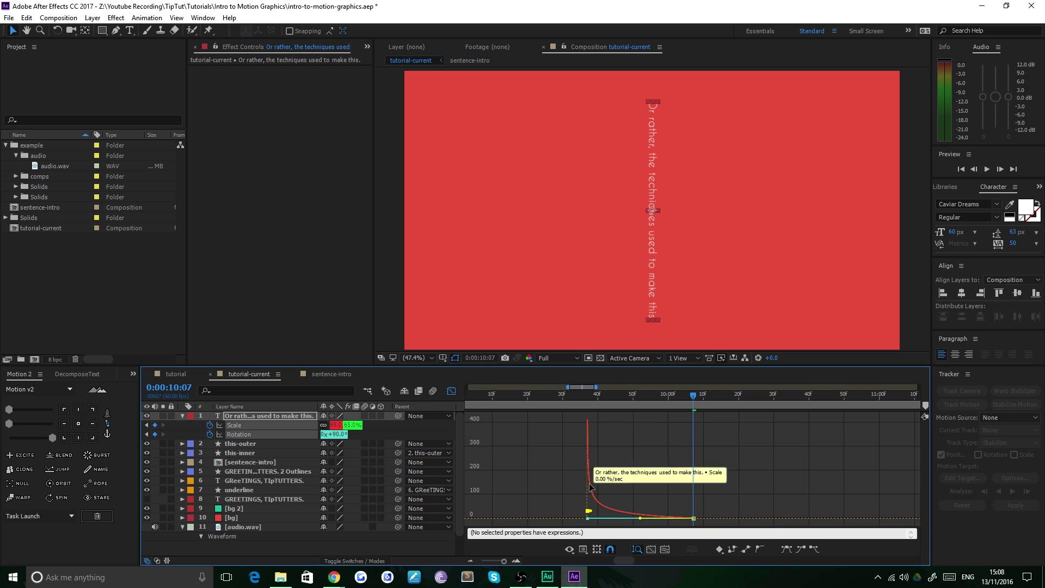
click(588, 397)
key(space)
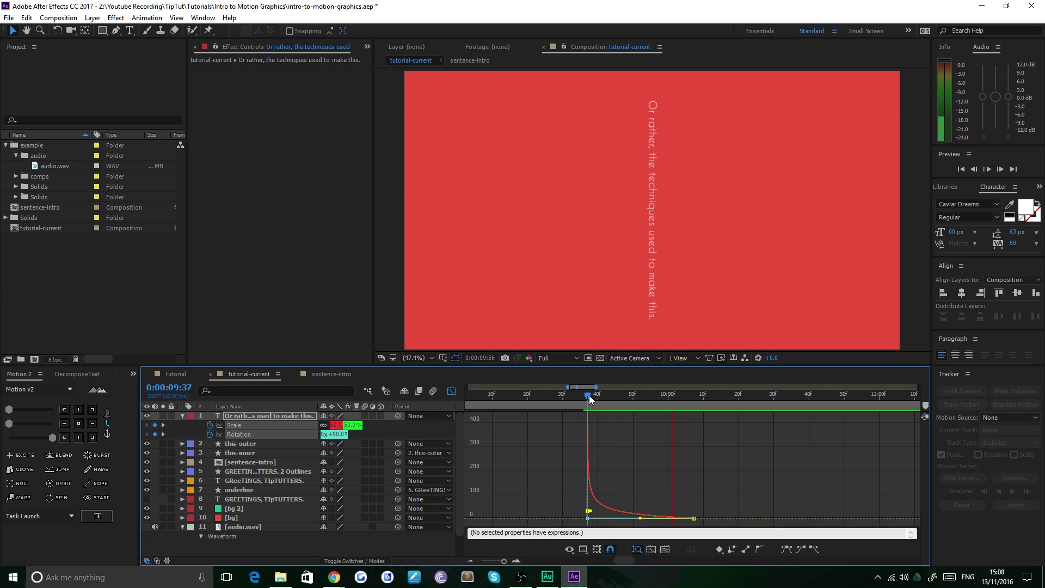
- Leave the graph view and add Scale and Rotation keyframes to the sentence at 0:00:10:49, on the next audio peak
click(451, 390)
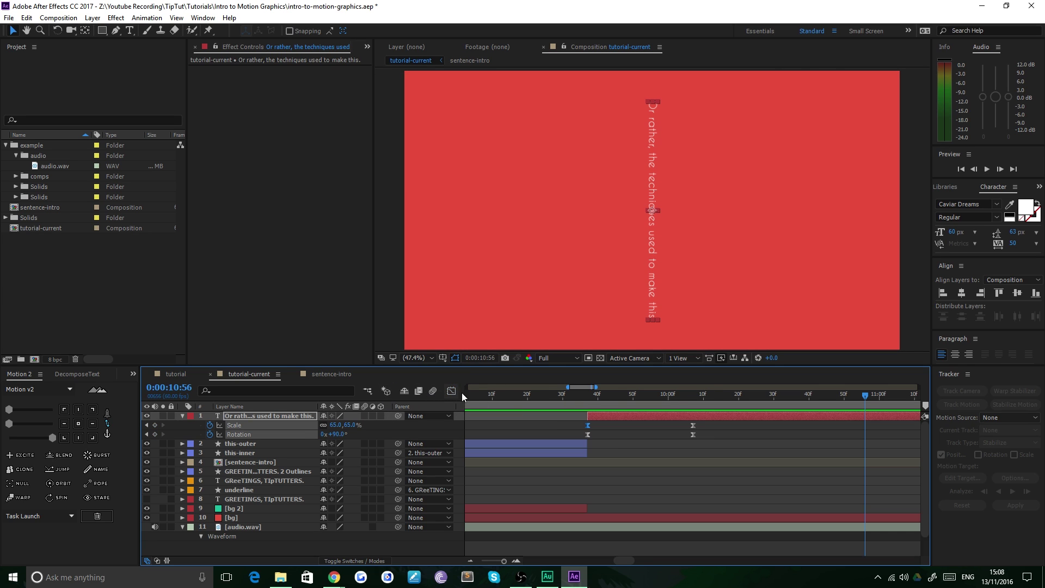
drag(560, 394, 841, 402)
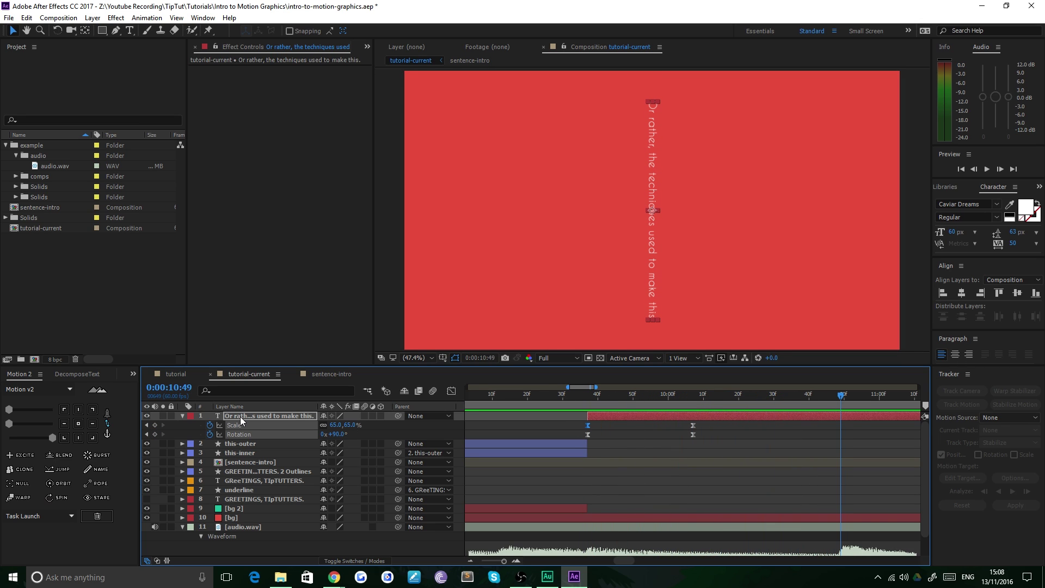
drag(500, 562, 493, 566)
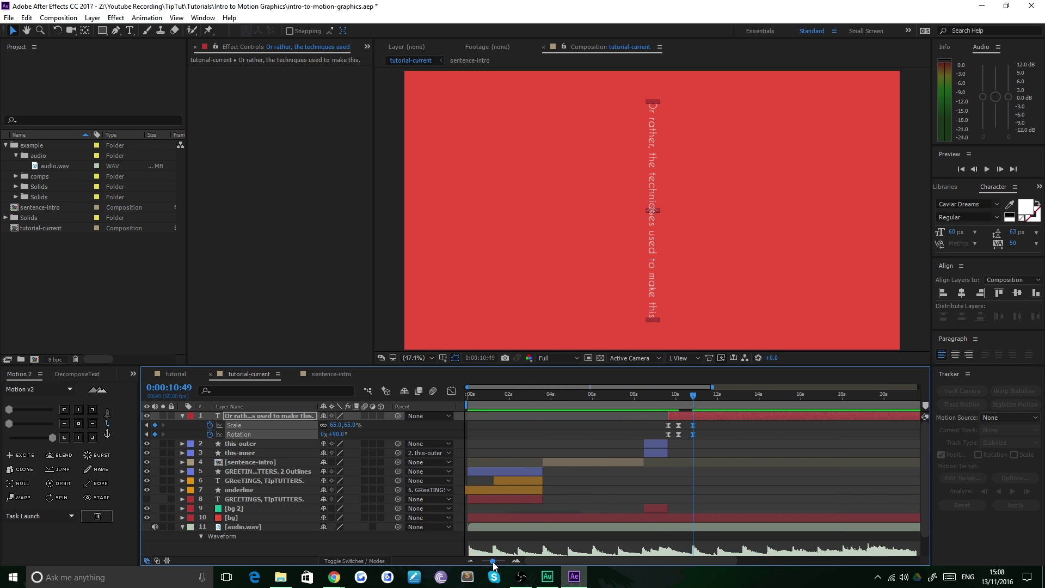
- Add sentence keyframes at 0:00:11:49 with rotation set to 0° and scale to 100%
key(space)
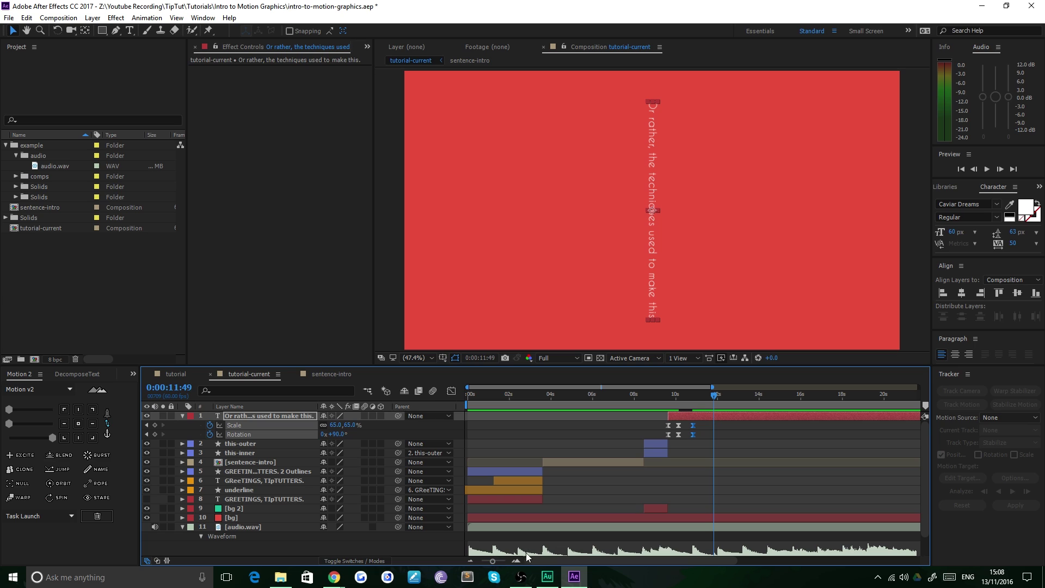
drag(494, 563, 502, 559)
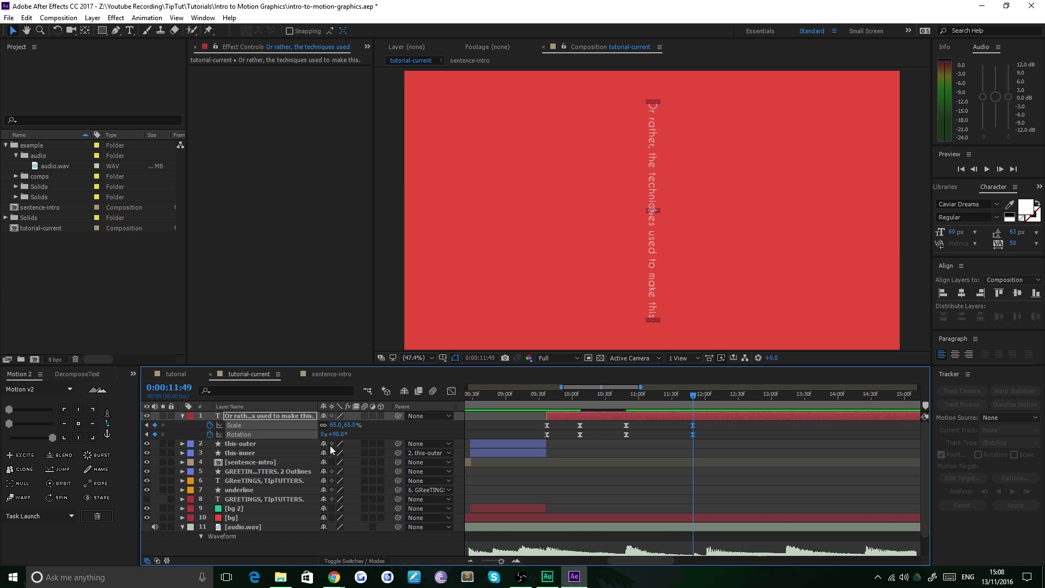
click(337, 434)
text(0)
key(Return)
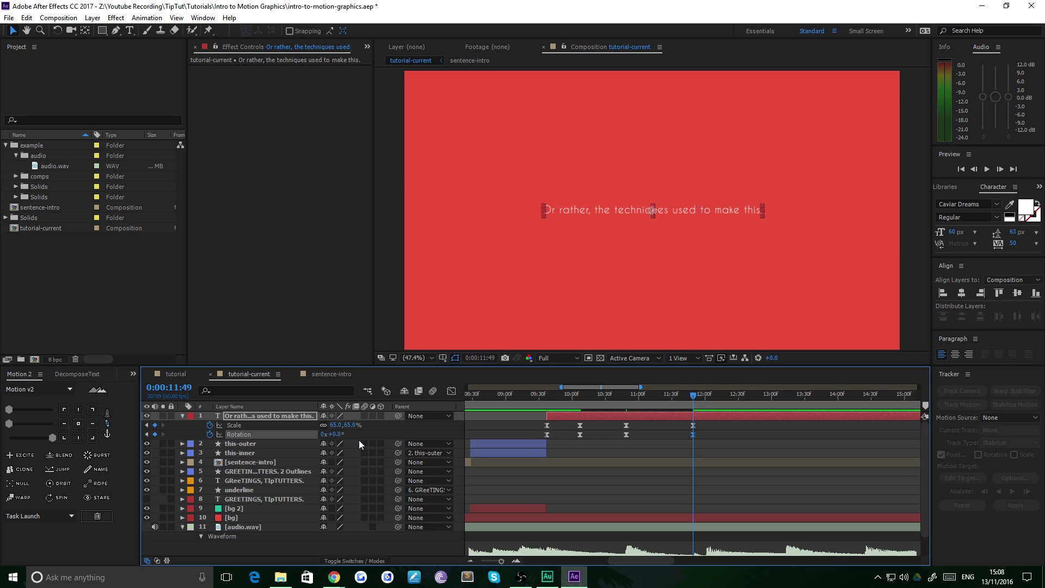
mouse_move(338, 425)
mouse_down()
mouse_move(366, 422)
mouse_move(353, 425)
mouse_up()
click(357, 424)
text(100)
key(Return)
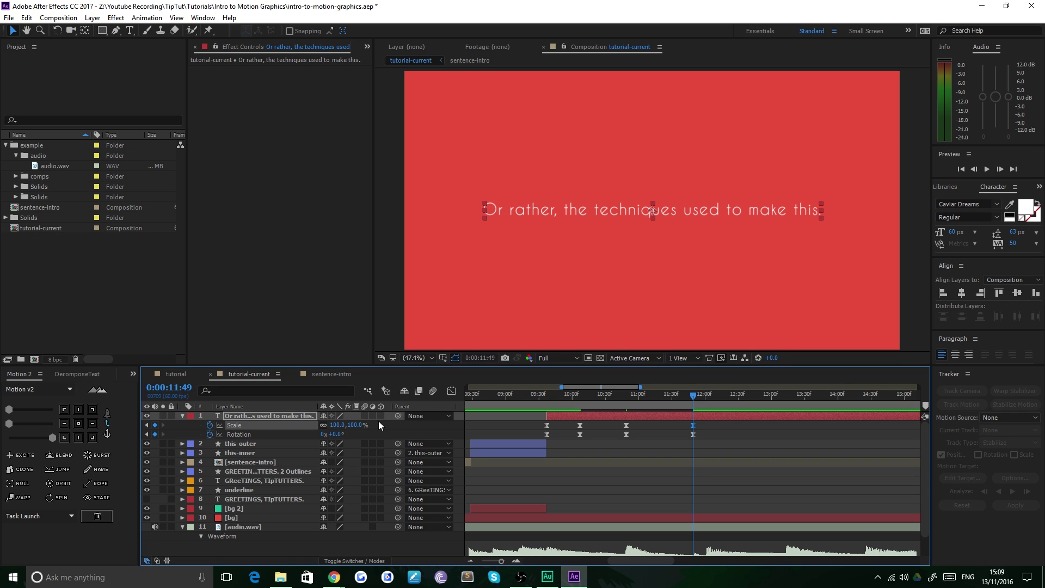
- Rework the easing of the sentence's Scale and Rotation keyframes at 0:00:10:49 and 0:00:11:49, and preview the motion from just before them
drag(588, 396, 625, 434)
click(92, 408)
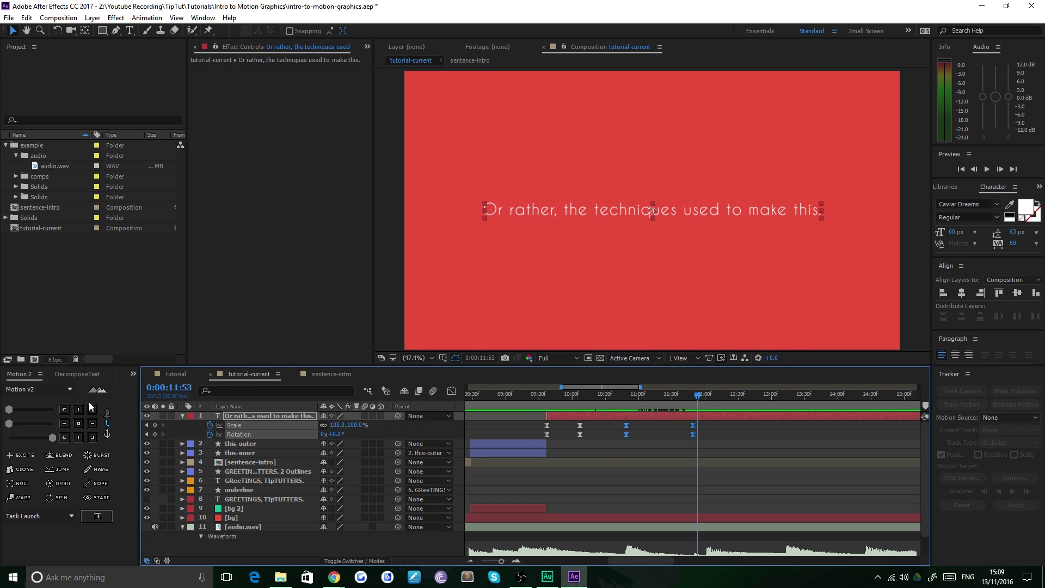
click(52, 439)
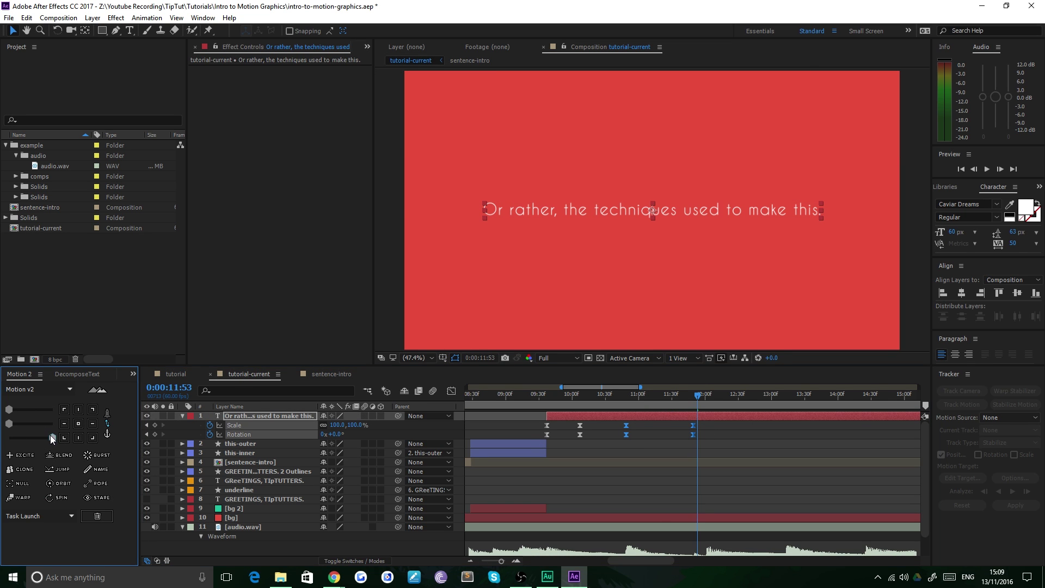
drag(22, 425, 26, 424)
drag(626, 394, 613, 397)
key(space)
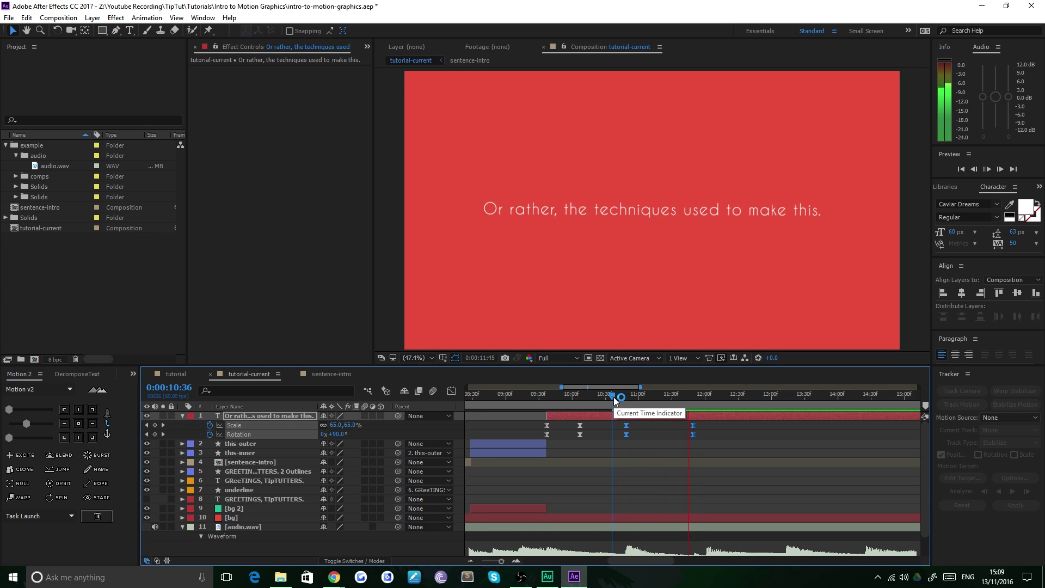
drag(9, 437, 60, 438)
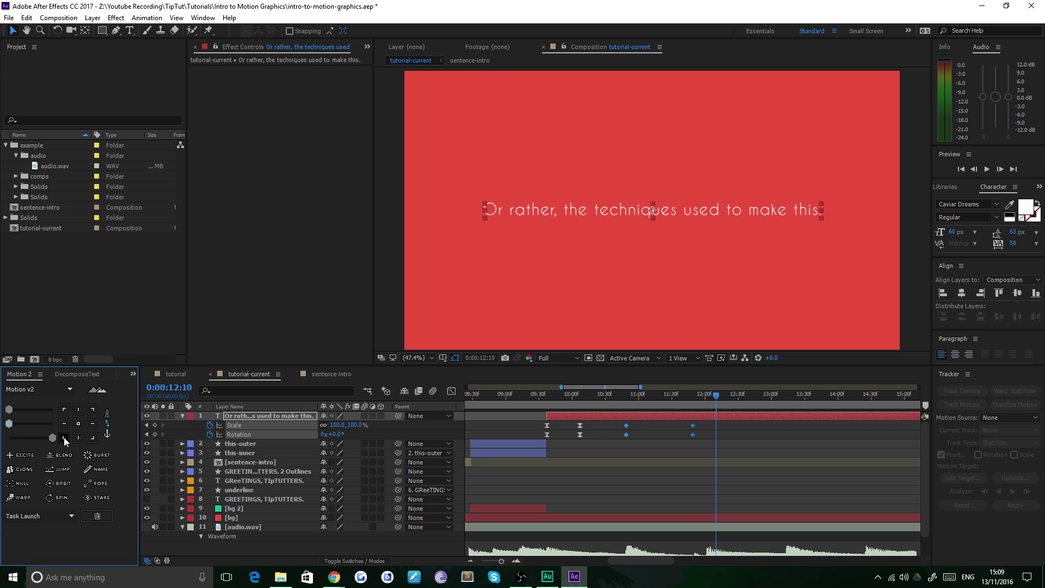
click(611, 399)
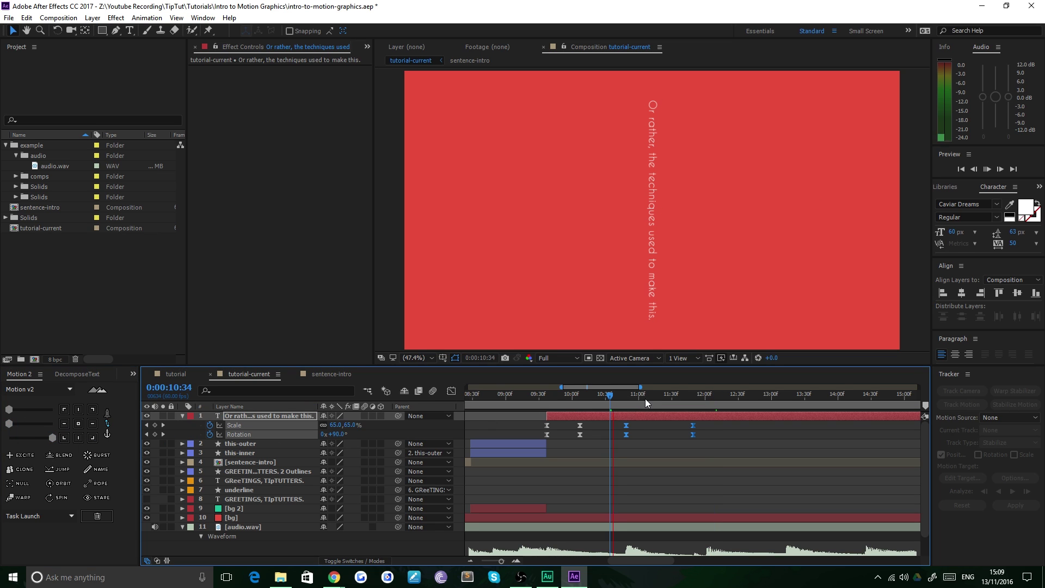
key(space)
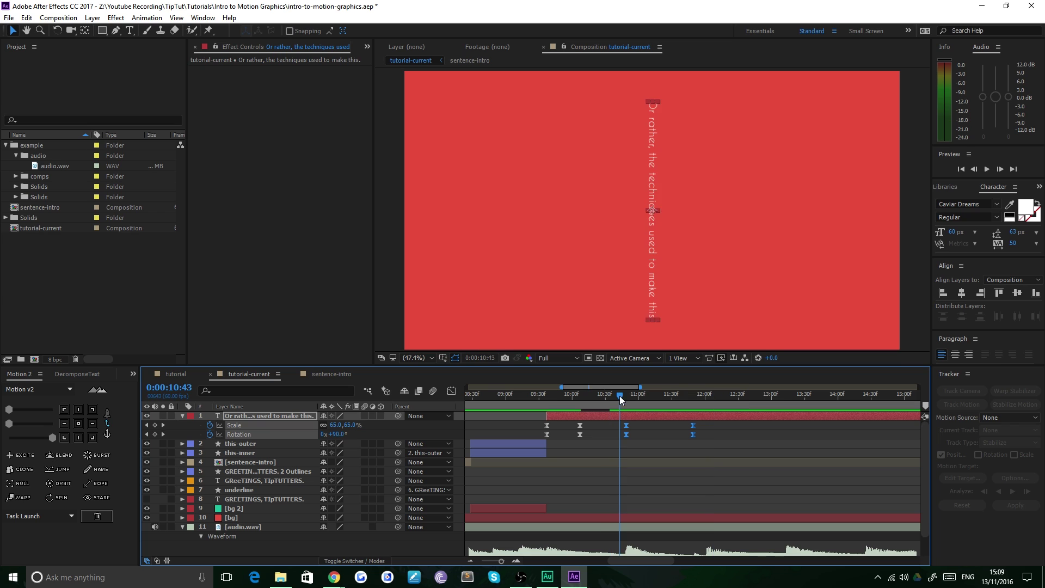
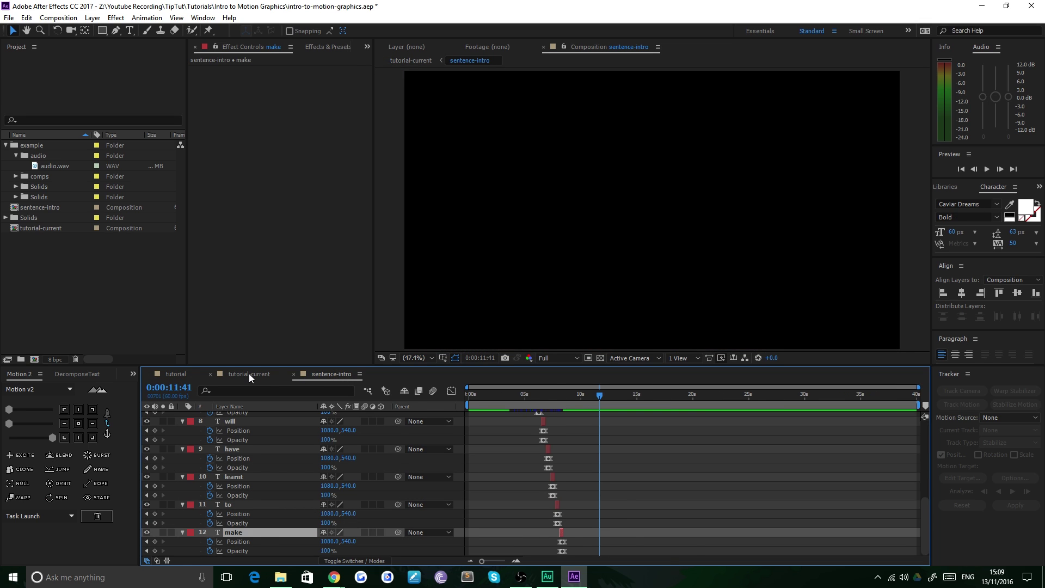
- In the tutorial-current composition, move to 0:00:12:01 and activate the Pen tool with no layer selected
click(249, 373)
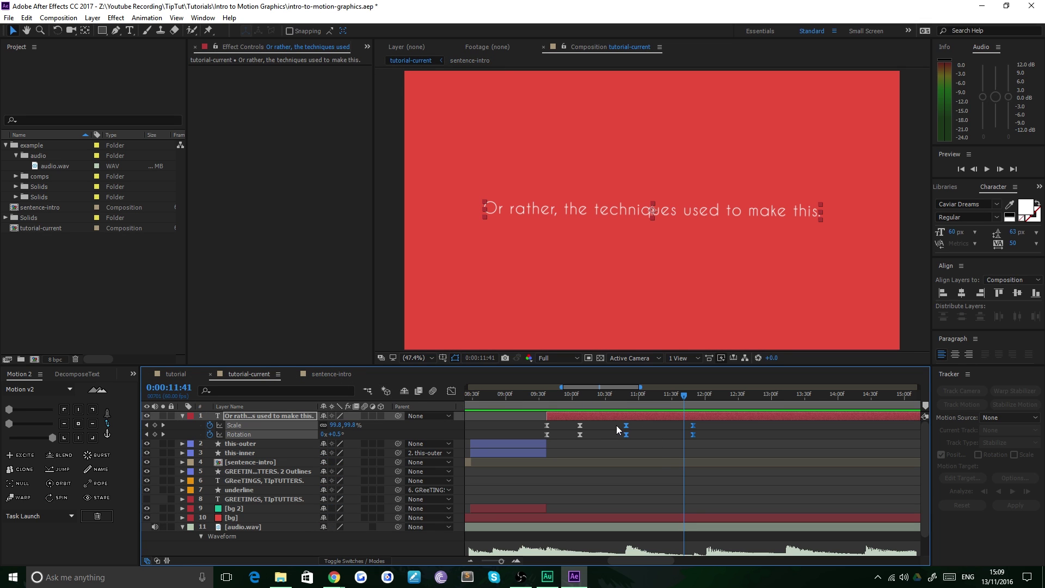
drag(574, 401, 708, 403)
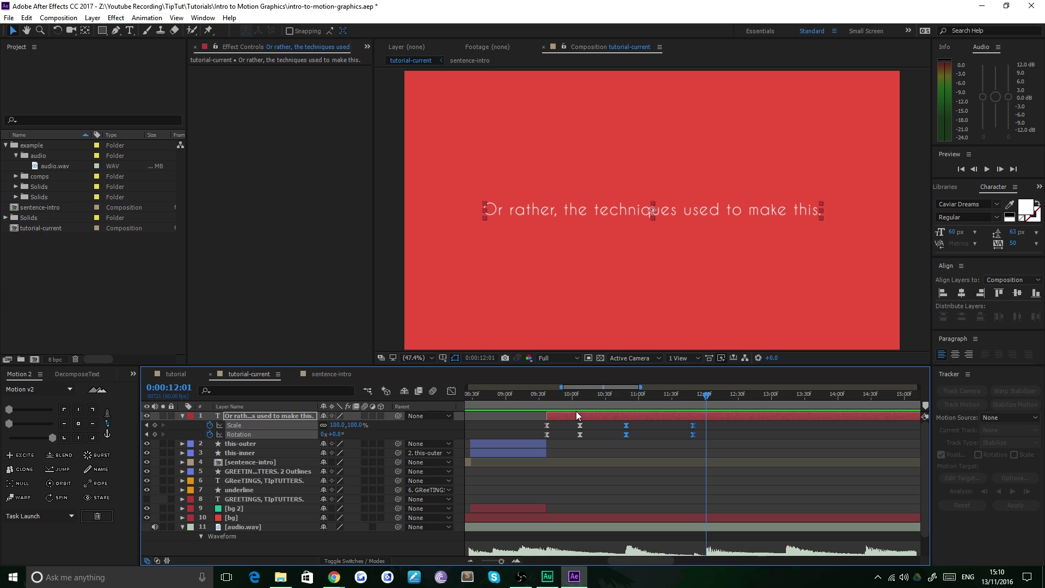
click(630, 445)
click(249, 417)
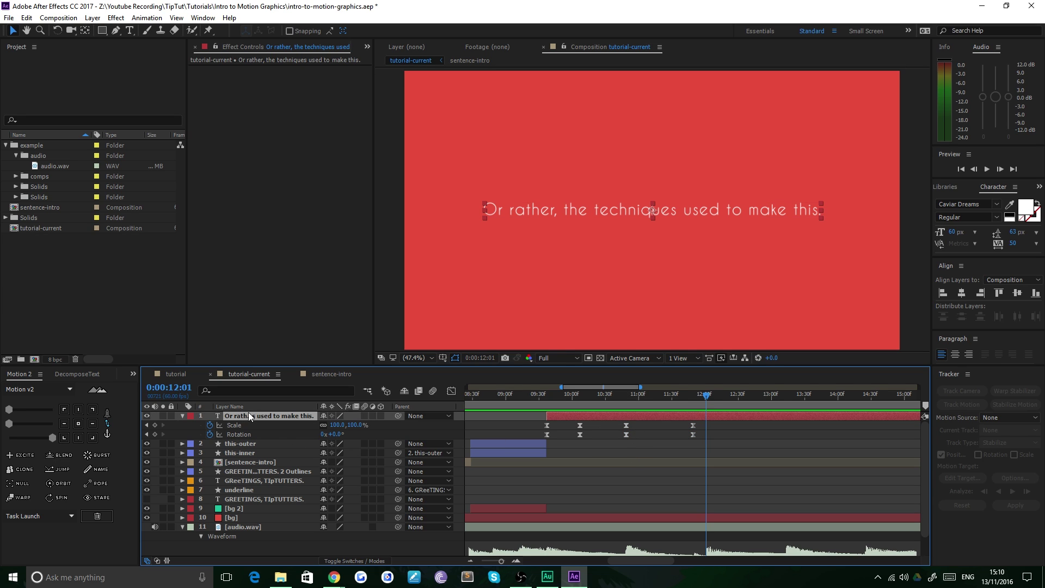
click(116, 33)
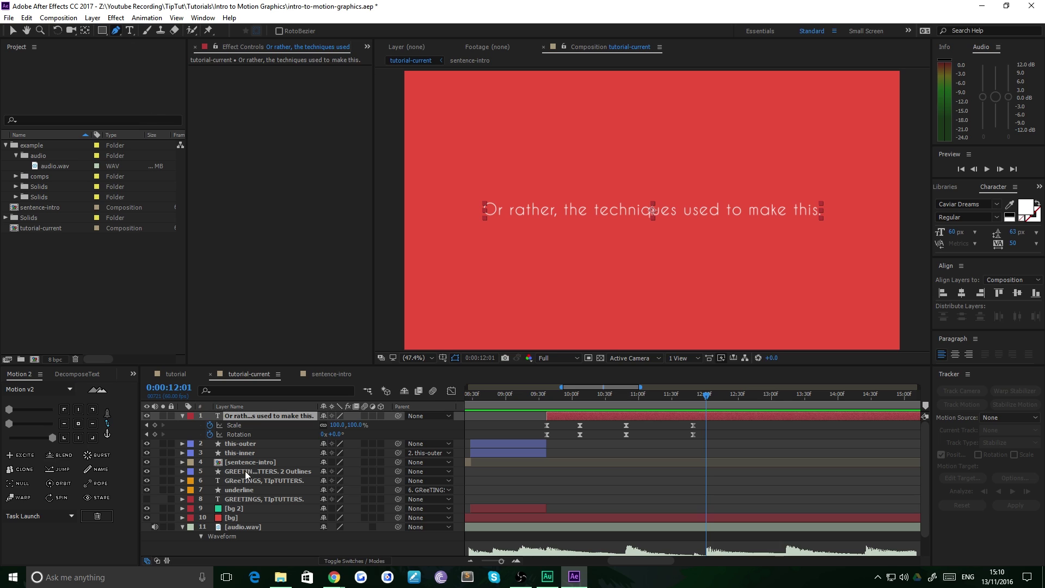
click(257, 548)
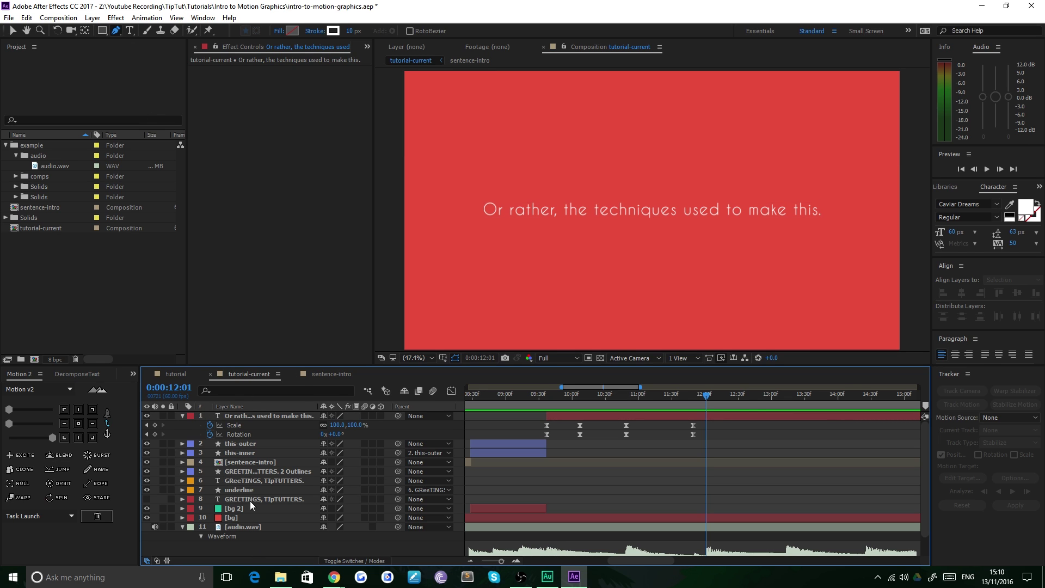
click(115, 31)
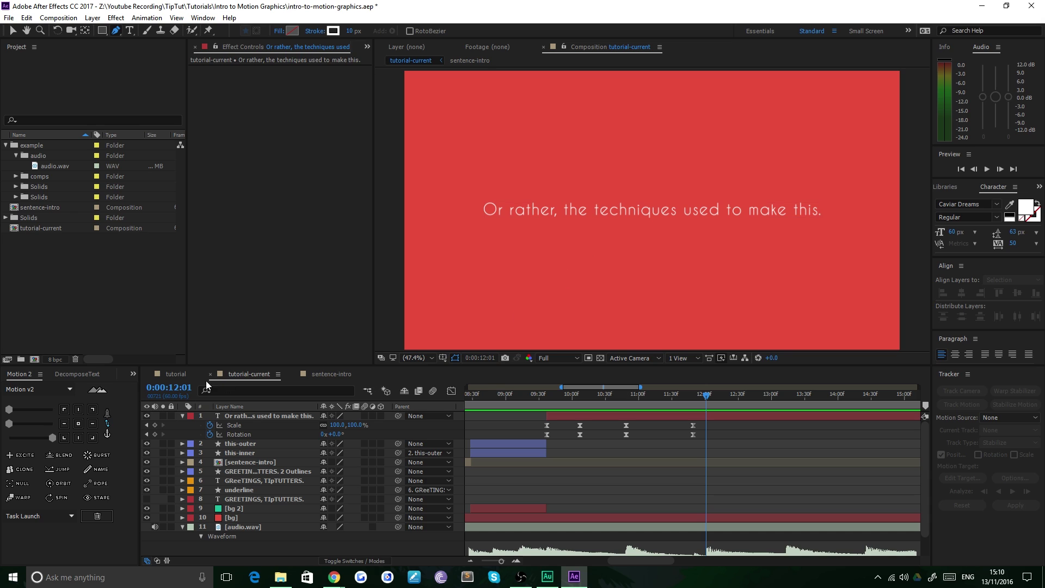
- Examine how the animated underlines look around 0:00:13:27 in the finished tutorial composition, and return to tutorial-current
click(175, 374)
drag(624, 394, 679, 400)
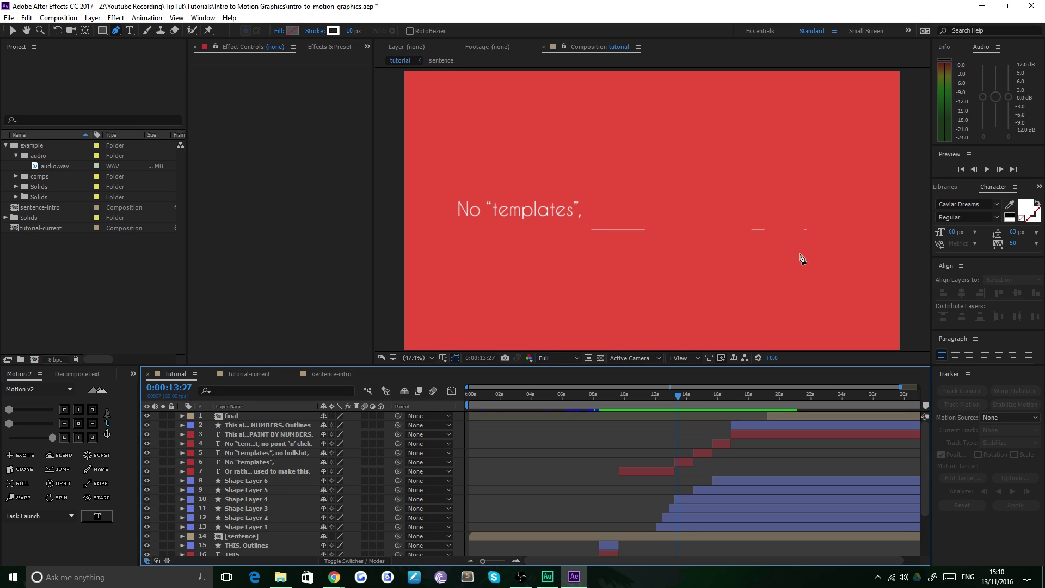
click(246, 376)
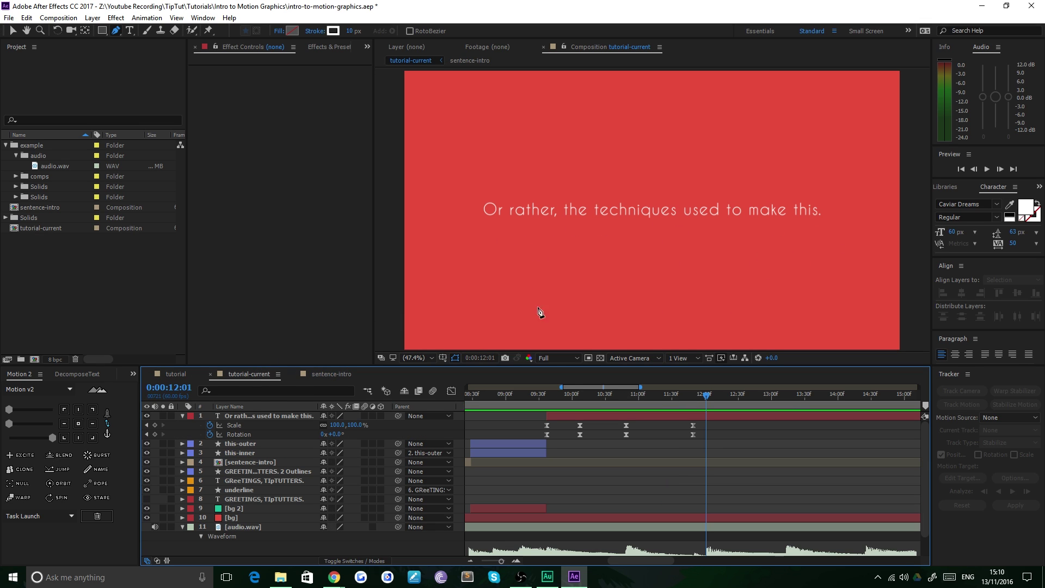
- Draw a straight horizontal line beneath the sentence, spanning its full width, and set its stroke to 2 px
click(483, 224)
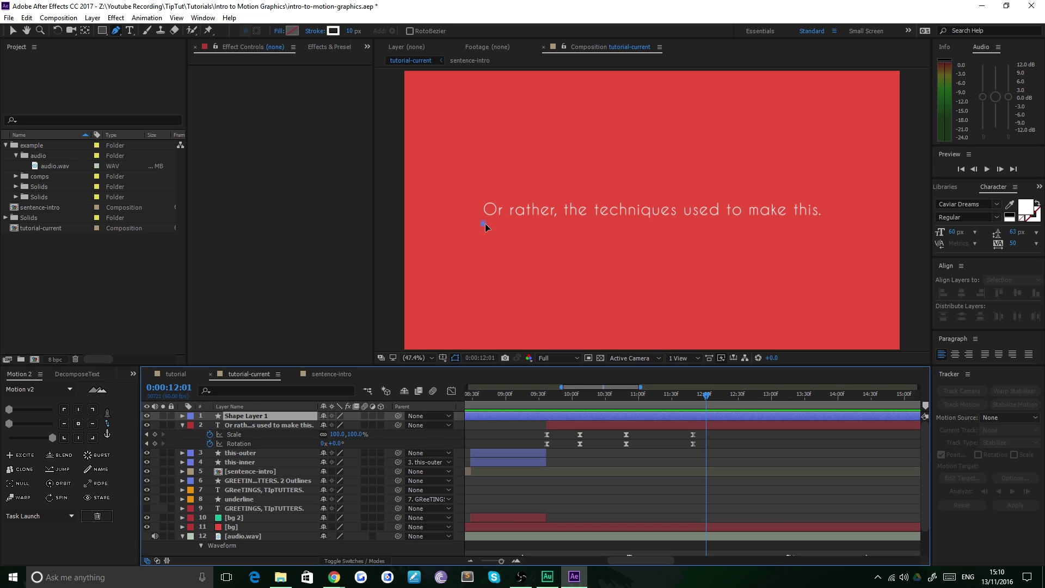
click(822, 224)
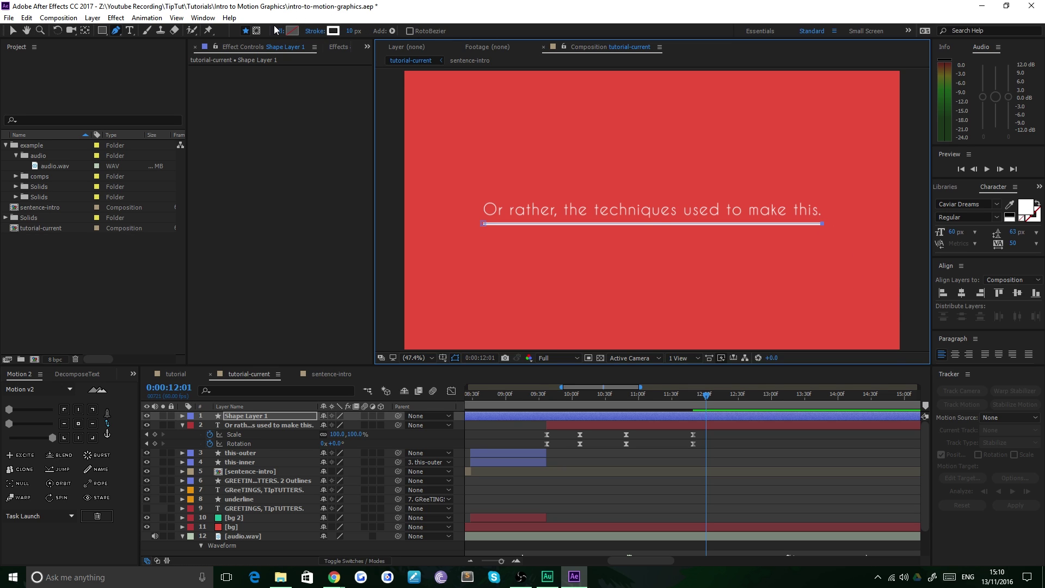
click(350, 31)
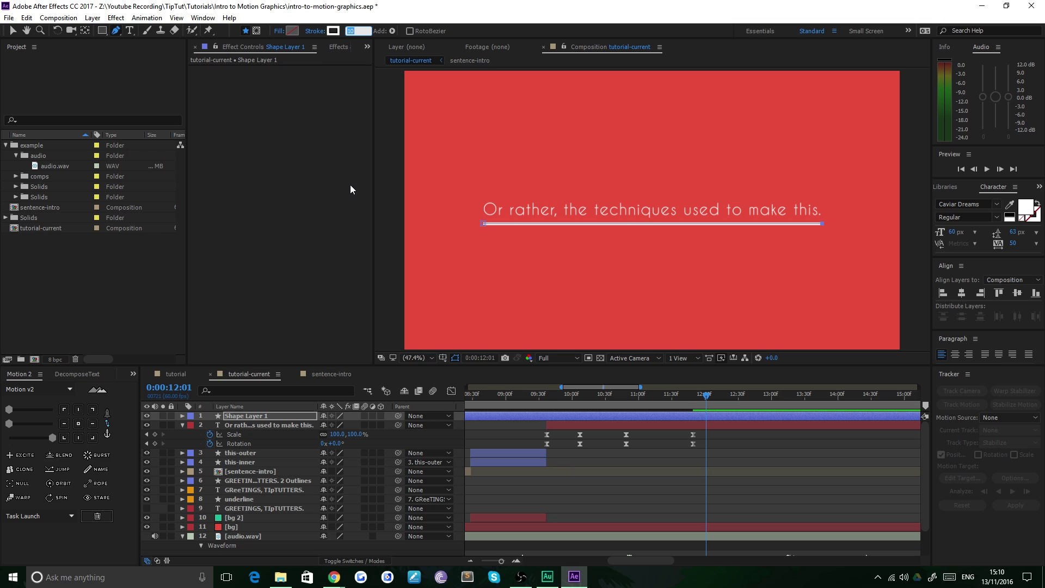
text(2)
key(Return)
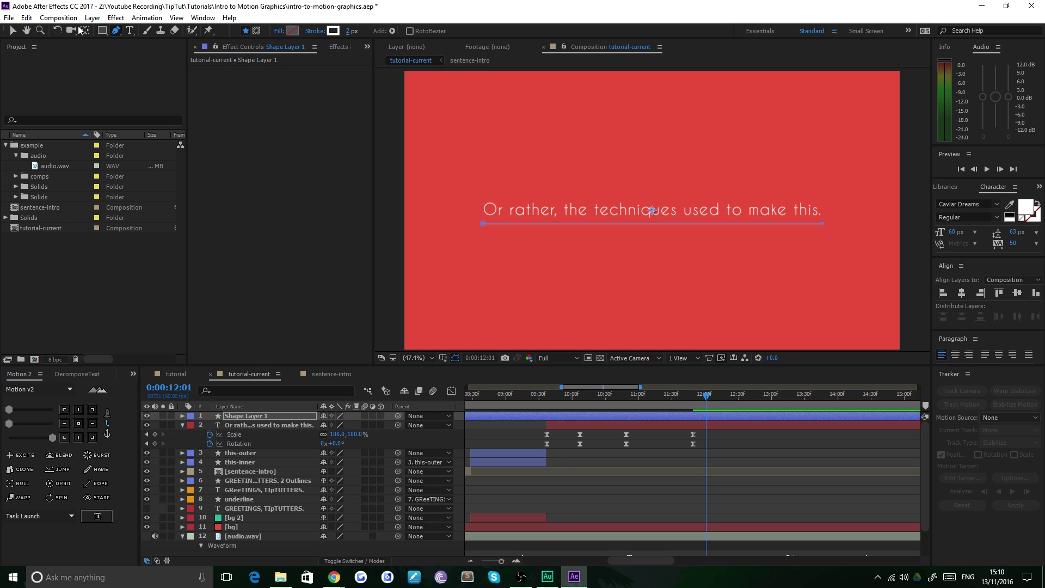
- Switch to the Selection tool and trim the start of the new line's shape layer to 0:00:12:01
click(13, 31)
click(466, 215)
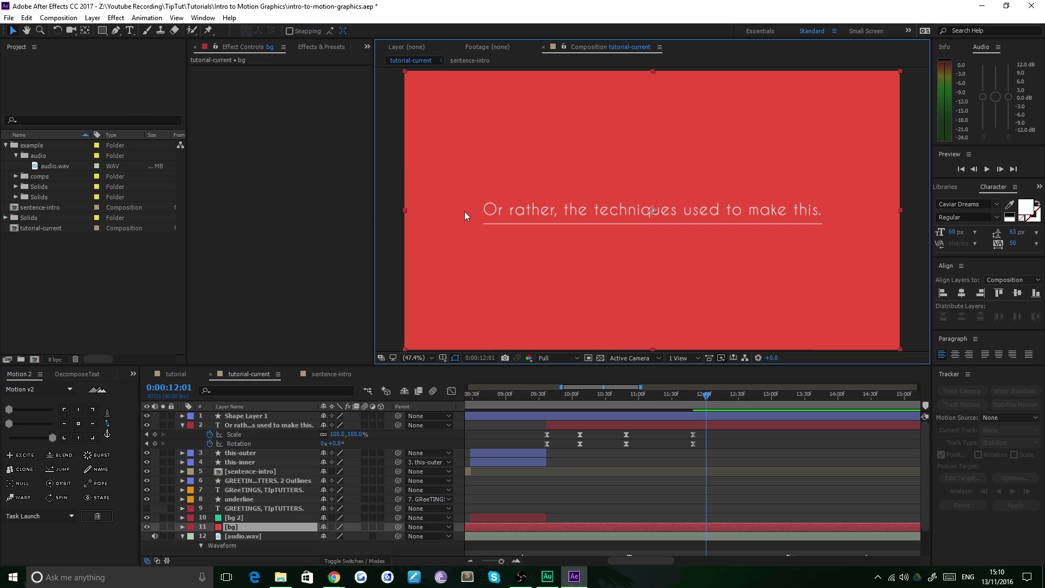
click(396, 200)
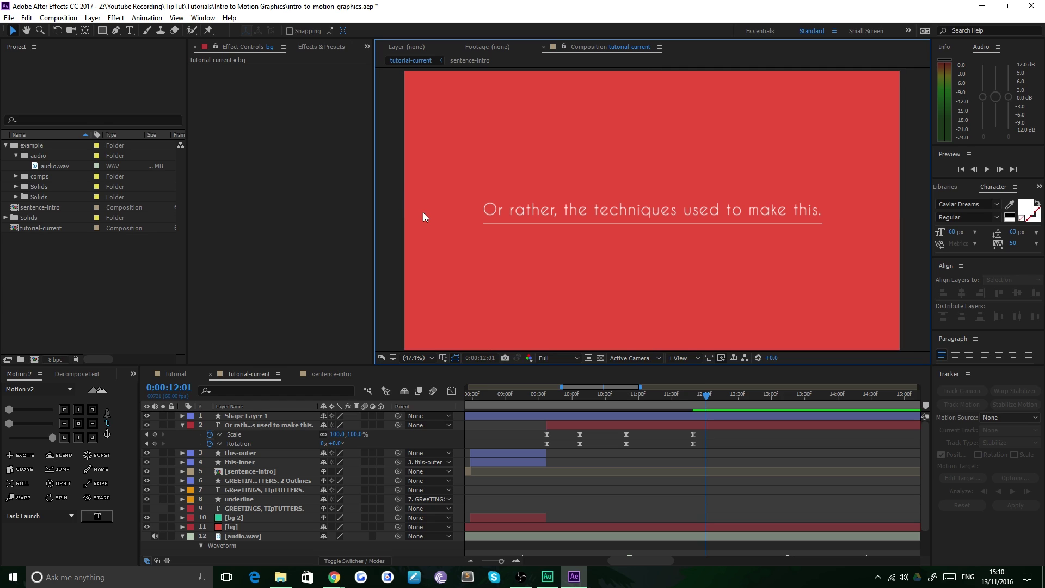
click(263, 416)
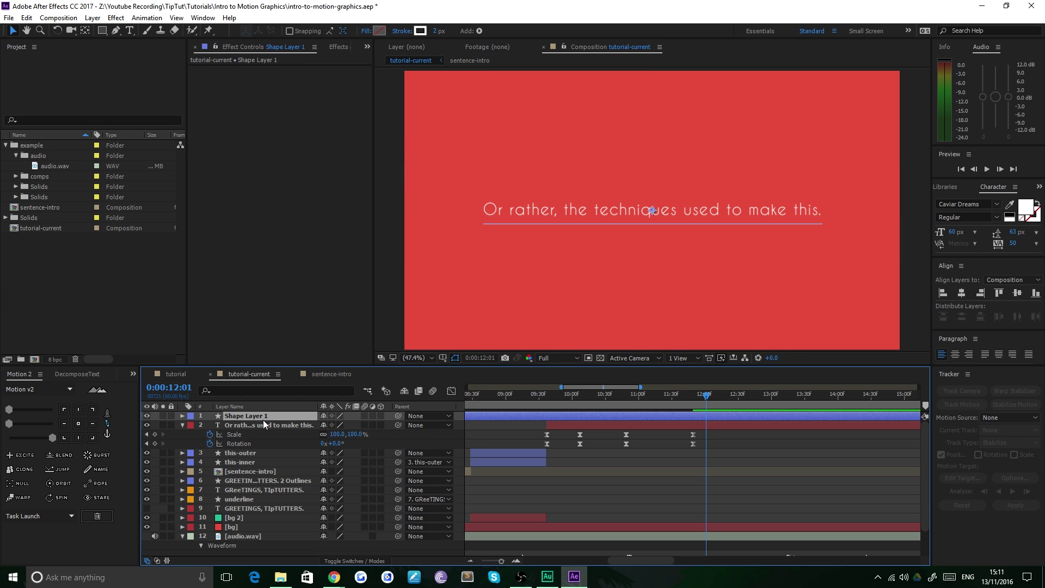
key(alt+bracketleft)
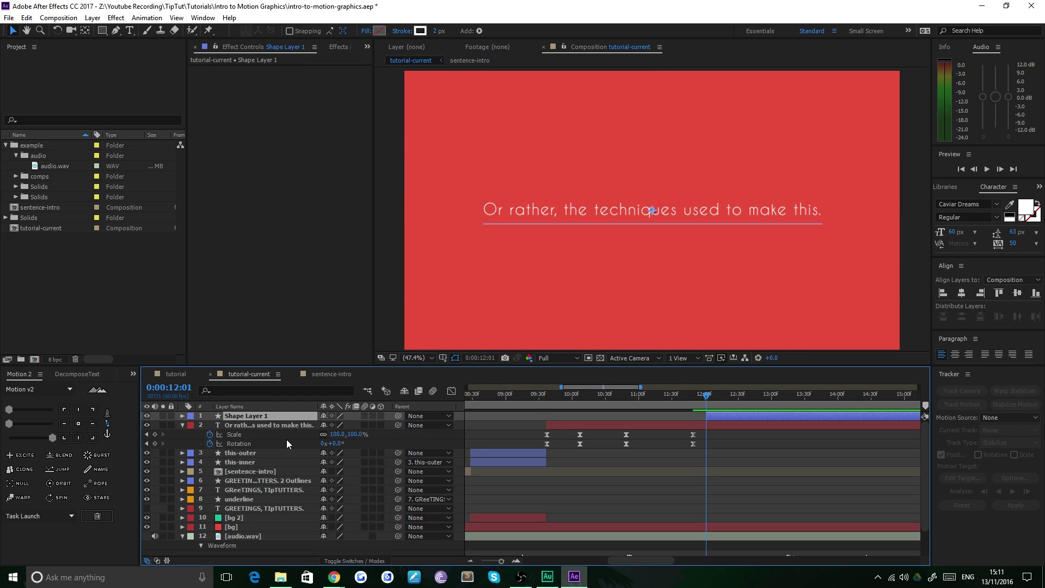
- Add Trim Paths to the line's shape layer and keyframe its Start and End at 0:00:12:01
click(182, 416)
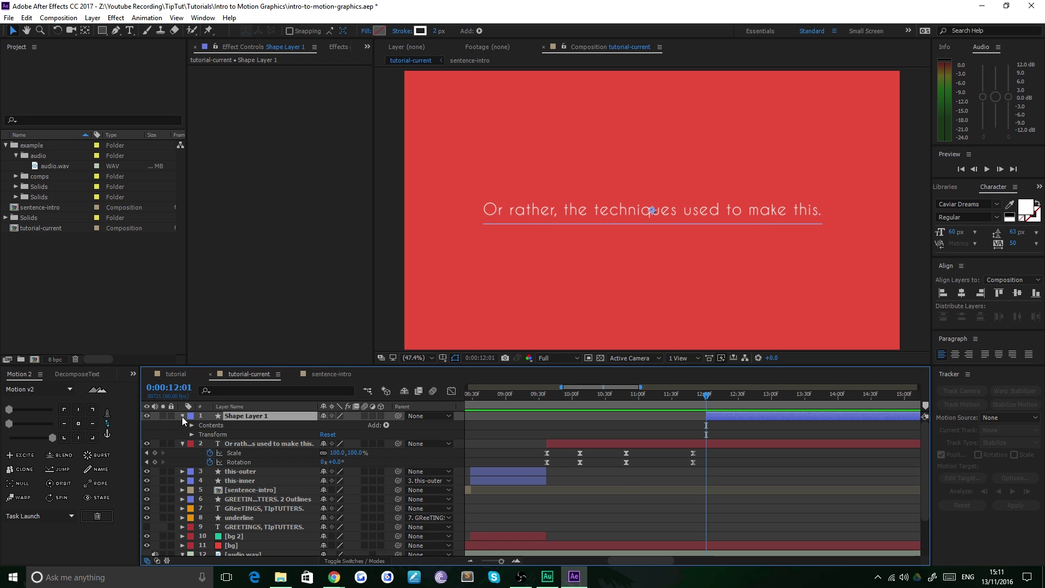
click(386, 425)
click(428, 372)
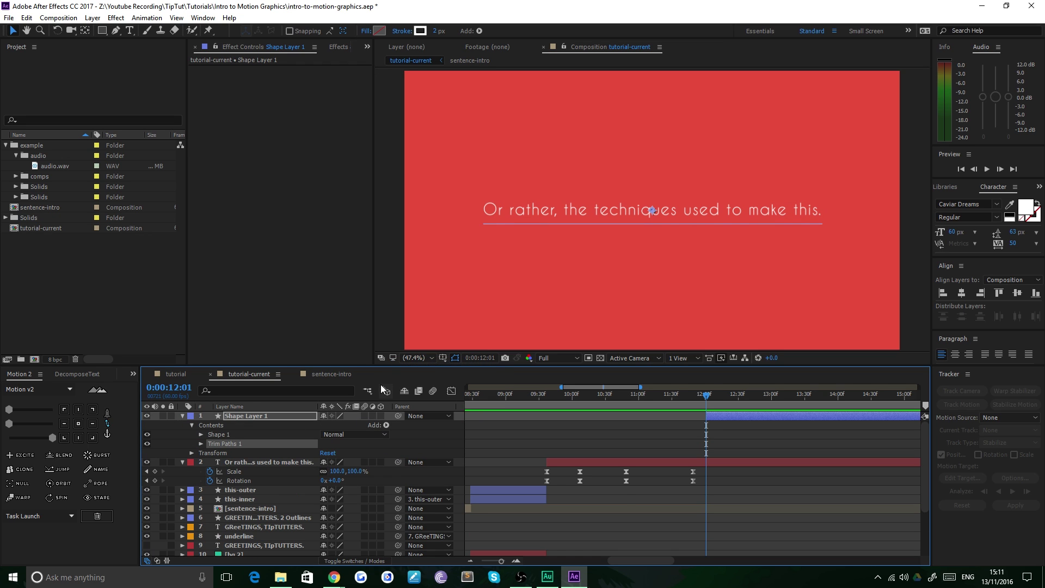
click(201, 444)
click(219, 462)
click(219, 453)
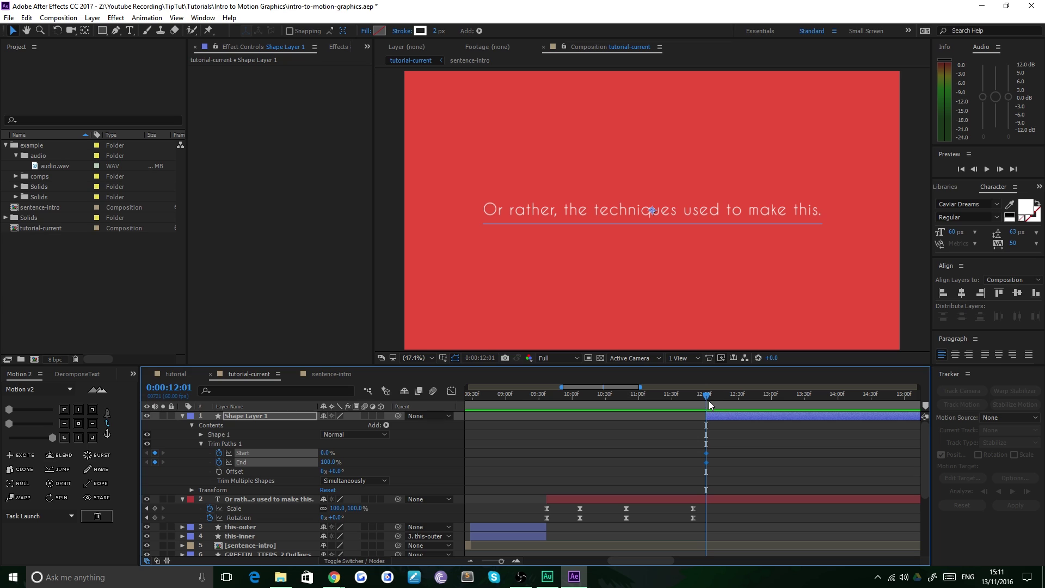
- Keyframe the line's trim Start at 100% at 0:00:12:25, and set its End to 0% at the 0:00:12:01 keyframe
drag(705, 397, 733, 402)
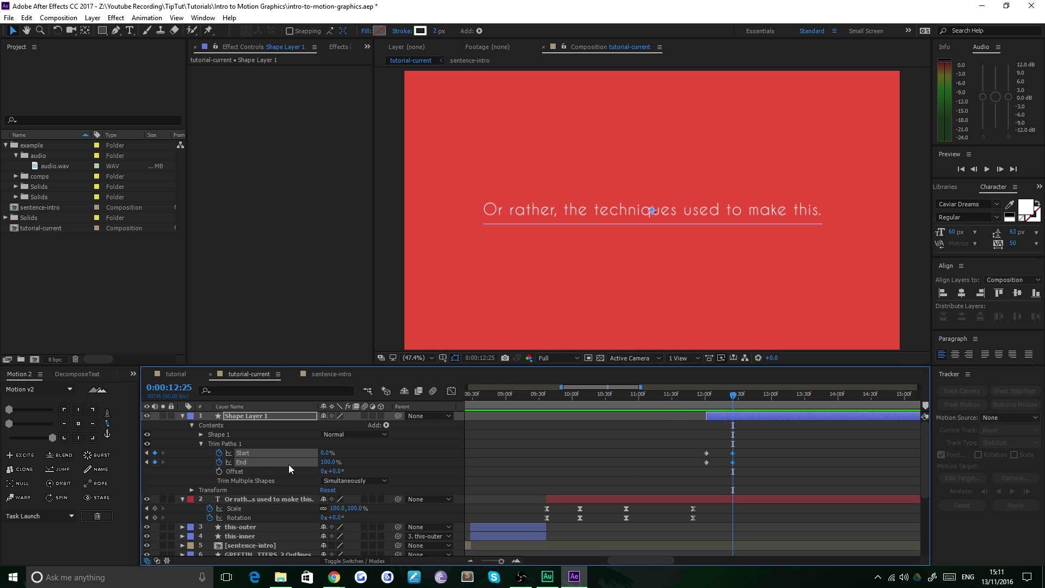
click(327, 453)
text(100)
key(Return)
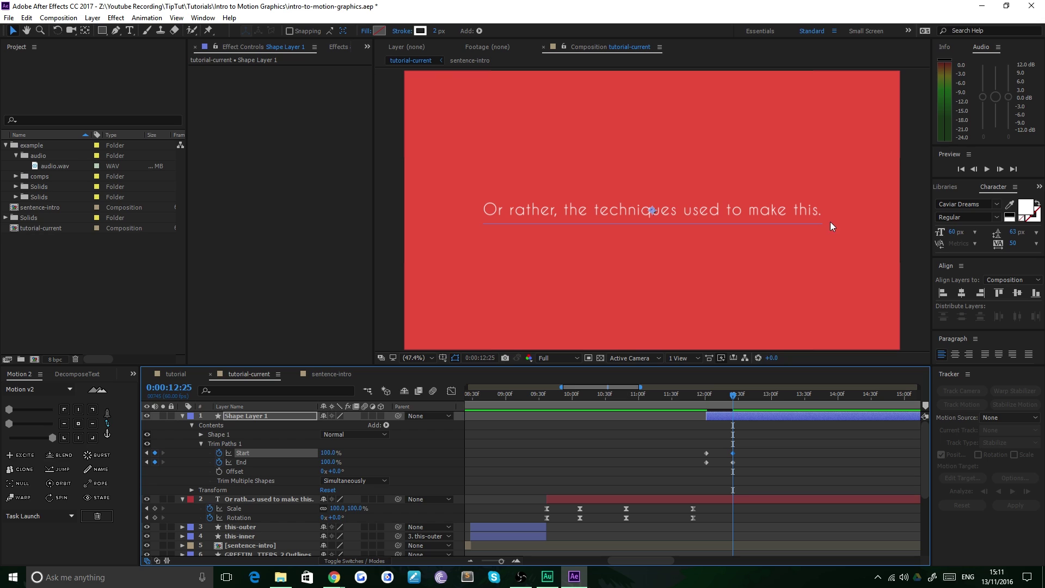
click(146, 462)
drag(325, 463, 255, 462)
- Shift both trim End keyframes a few frames behind the Start keyframes and preview the travelling line
drag(750, 477, 696, 462)
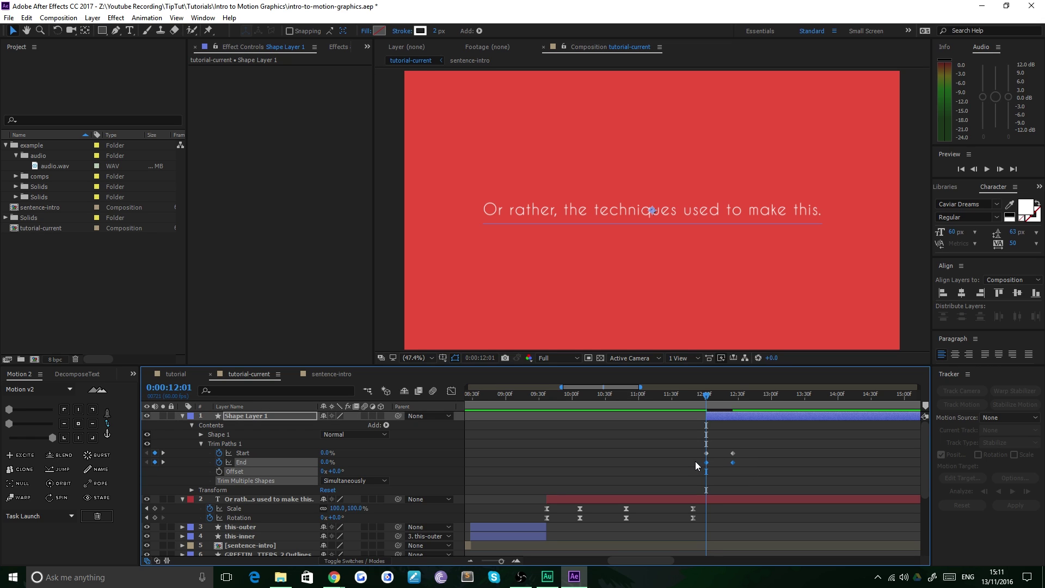
key(alt+Right)
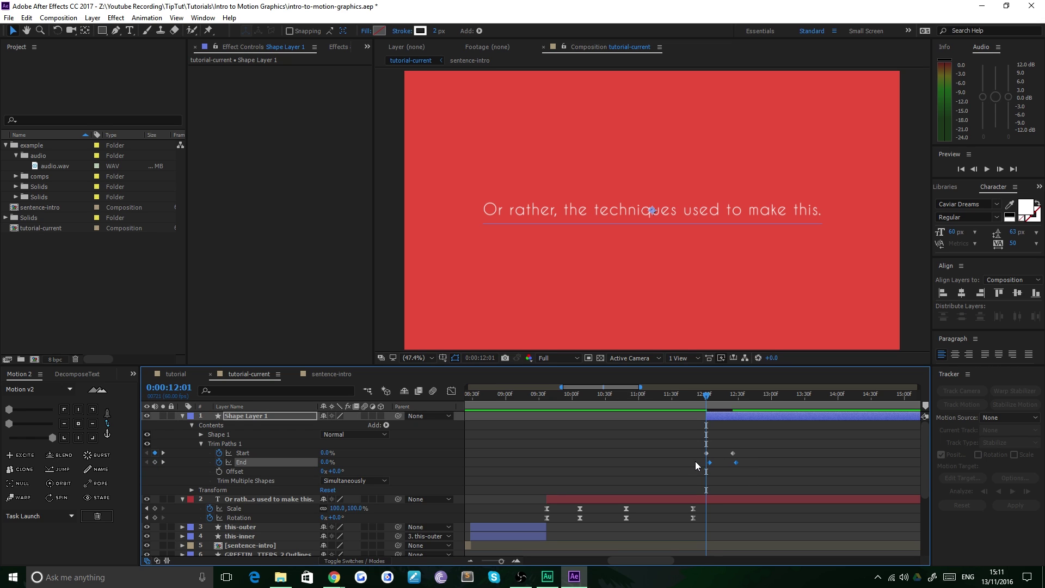
key(space)
drag(709, 396, 730, 398)
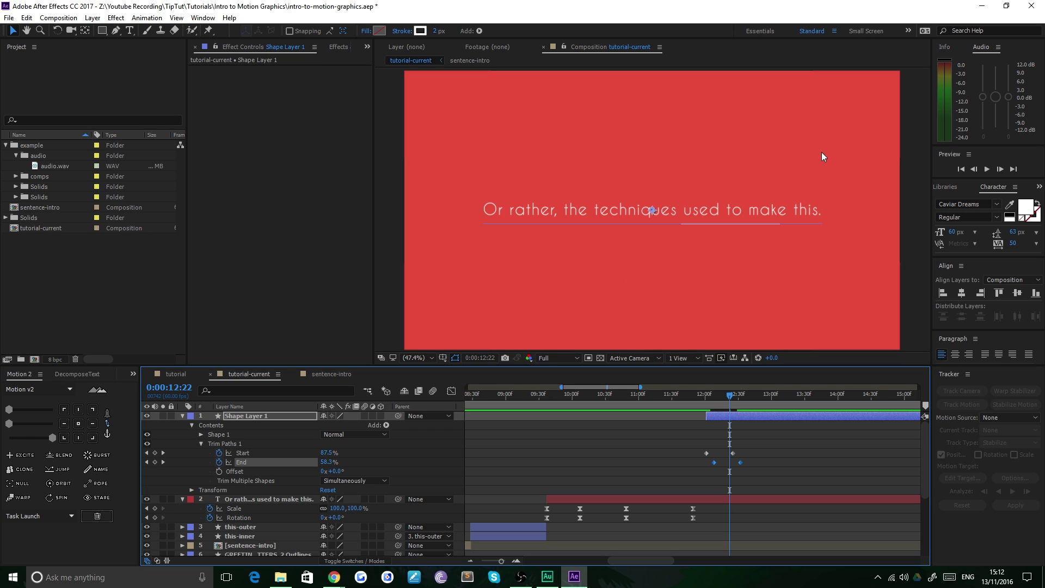
- Apply Motion v2 easing to all four trim Start and End keyframes of Shape Layer 1
click(642, 479)
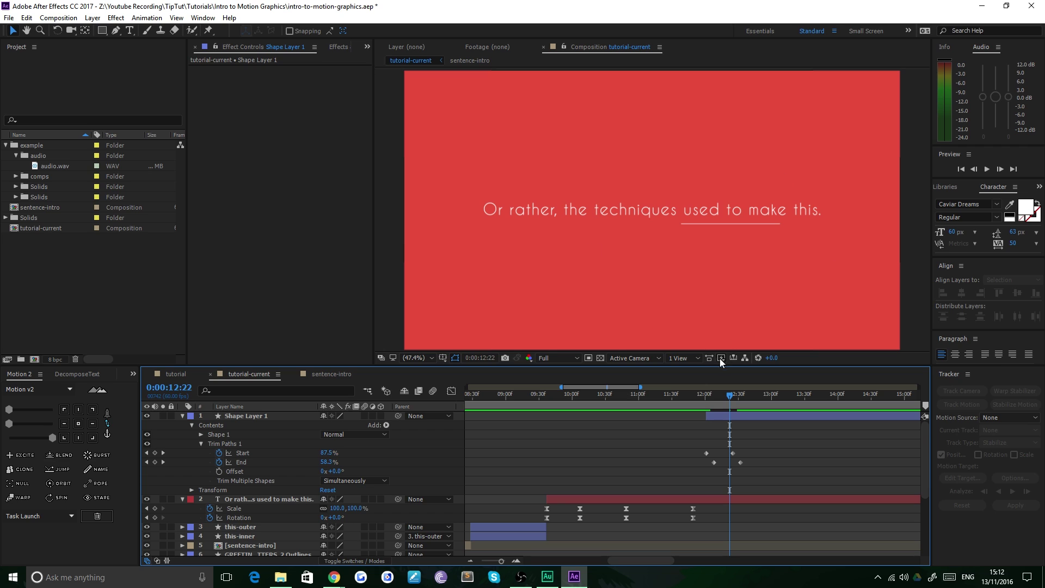
drag(667, 444, 810, 483)
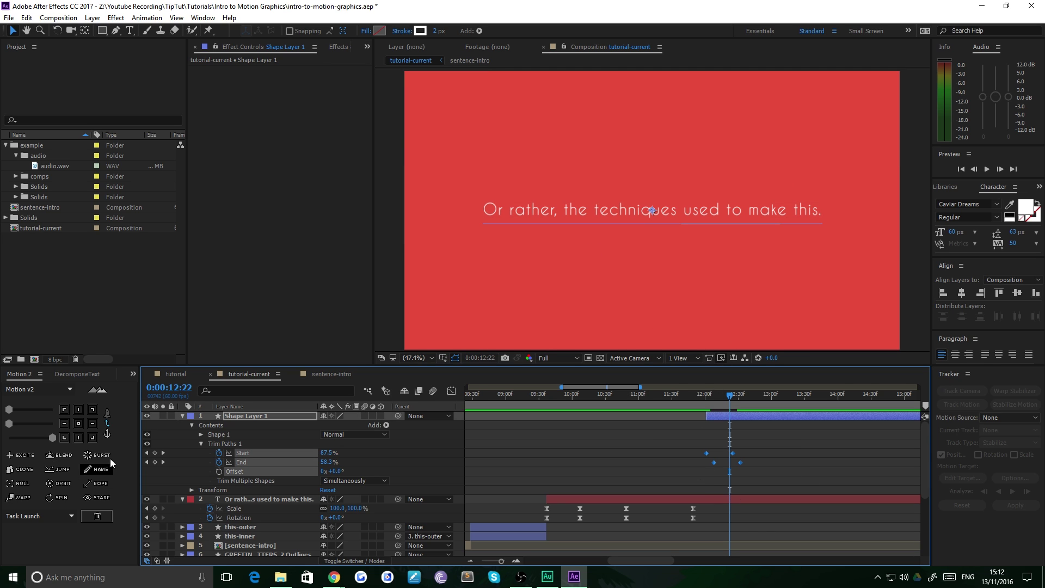
click(53, 439)
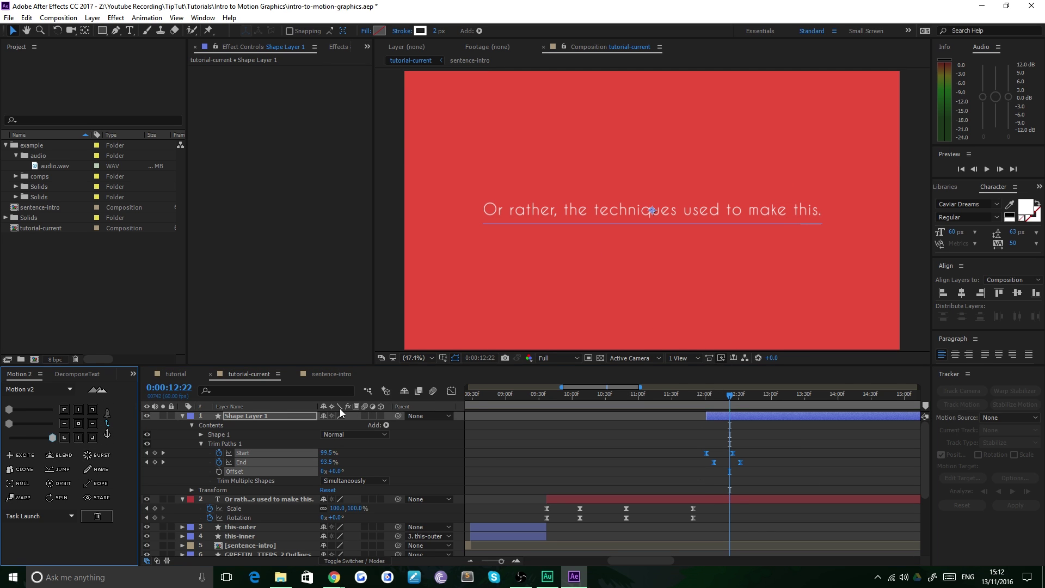
- Try to reshape the speed curves of the trim Start and End keyframes in the graph editor
click(450, 391)
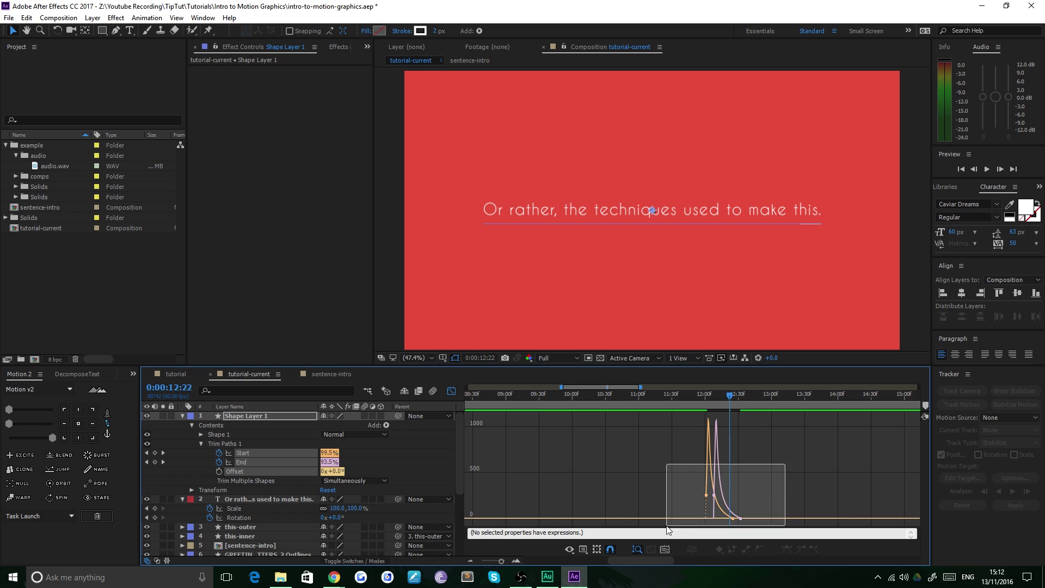
drag(499, 564, 499, 565)
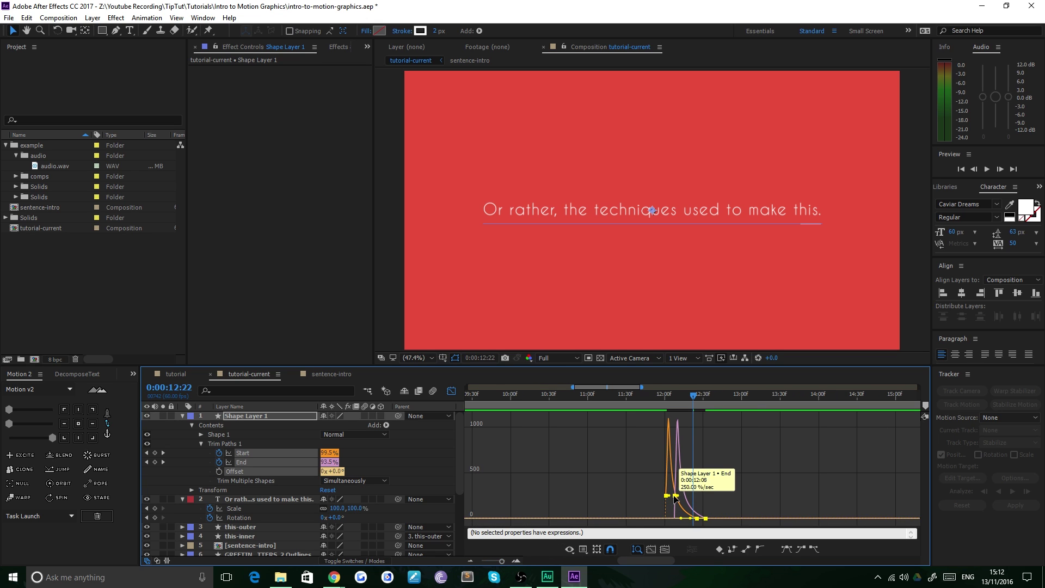
drag(677, 497, 691, 498)
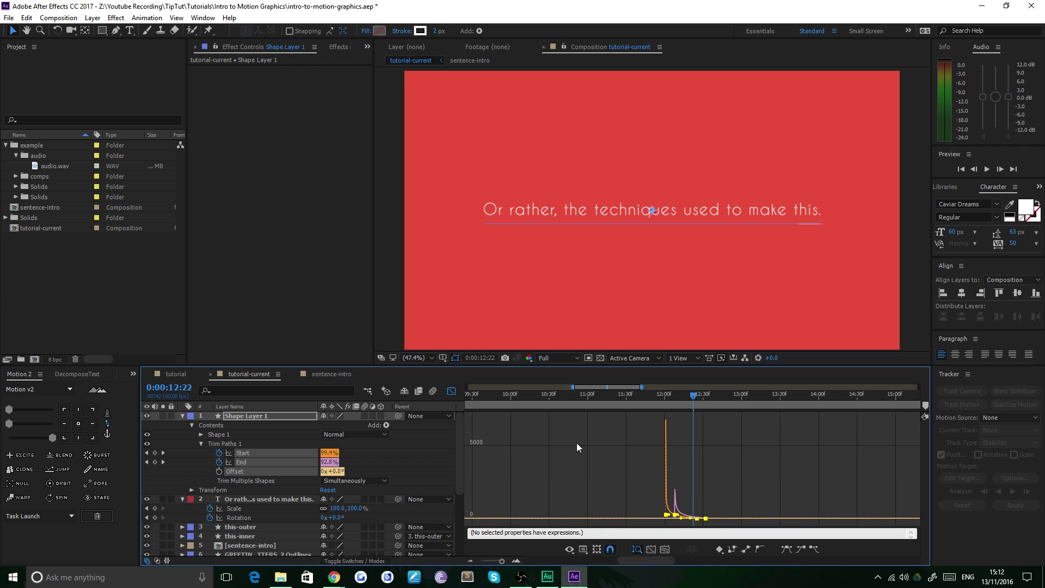
click(451, 391)
- Preview the eased underline animation from just before 0:00:12:00 to judge its timing
click(652, 405)
key(space)
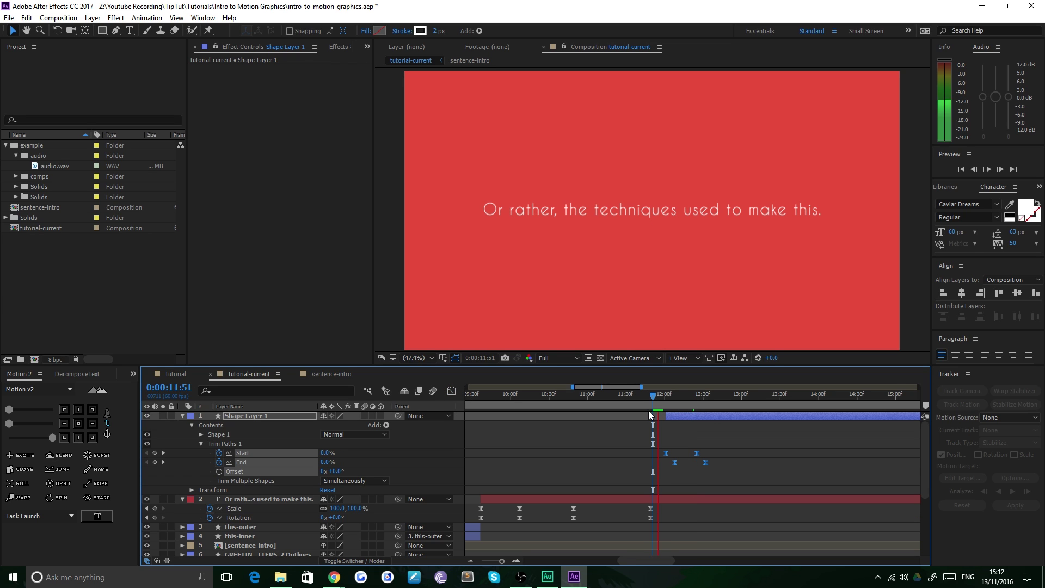
key(space)
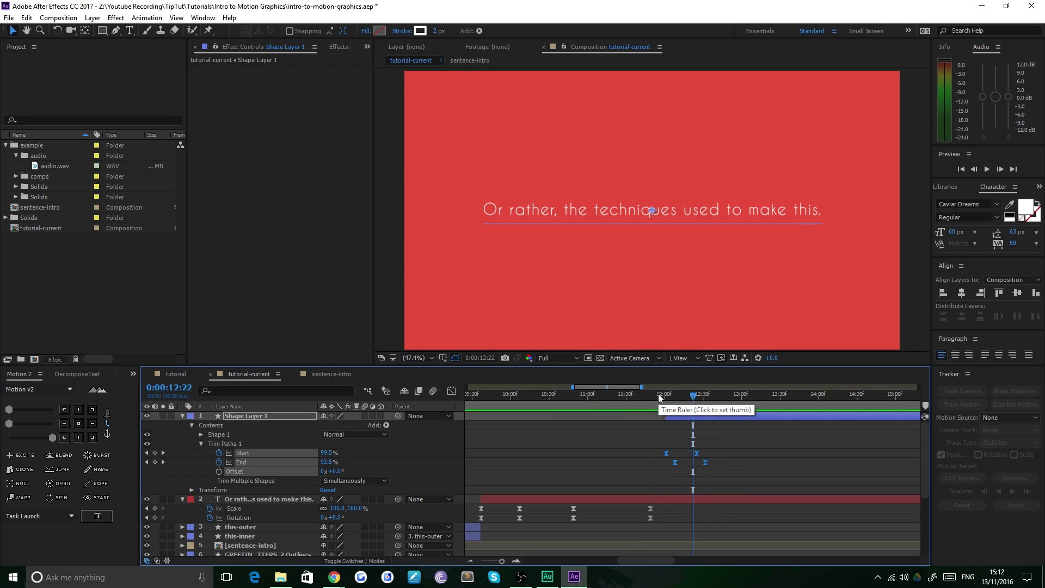
click(648, 399)
key(space)
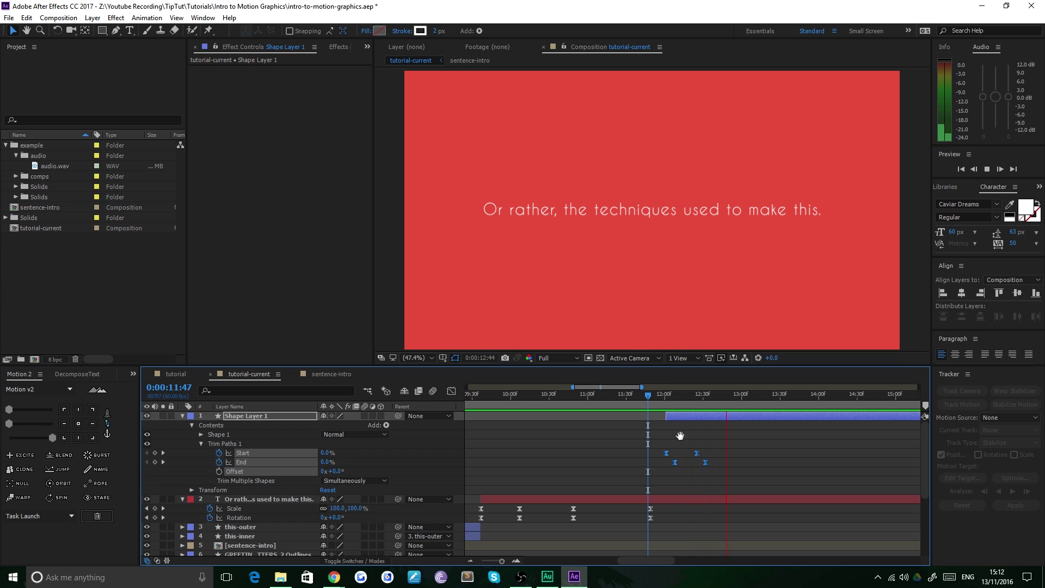
key(space)
- Move both trim End keyframes of Shape Layer 1 three frames earlier and preview the shorter travelling line
drag(726, 463, 651, 472)
key(alt+Left)
key(alt+Left)
key(alt+Left)
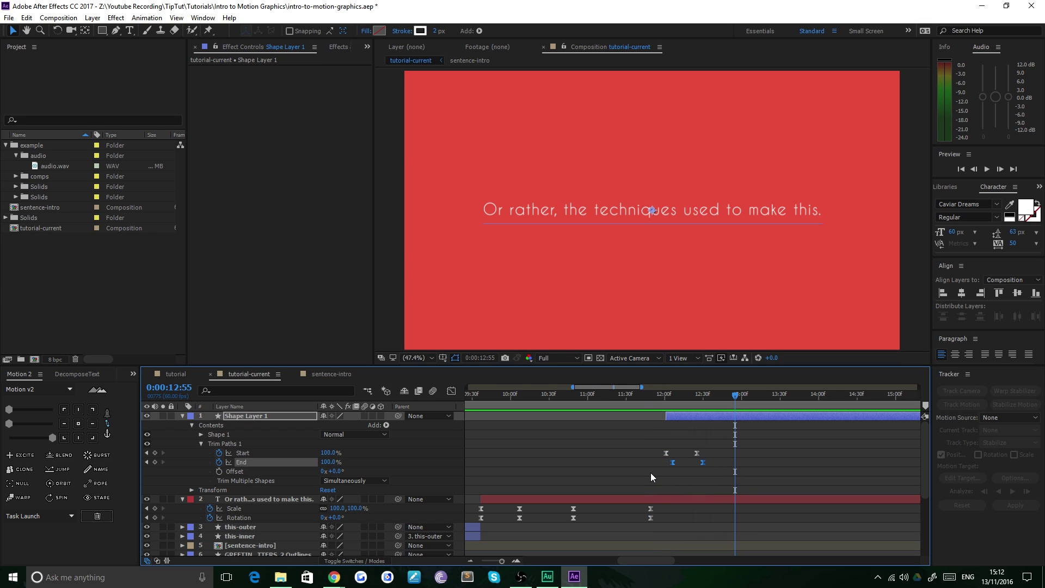
click(655, 396)
key(space)
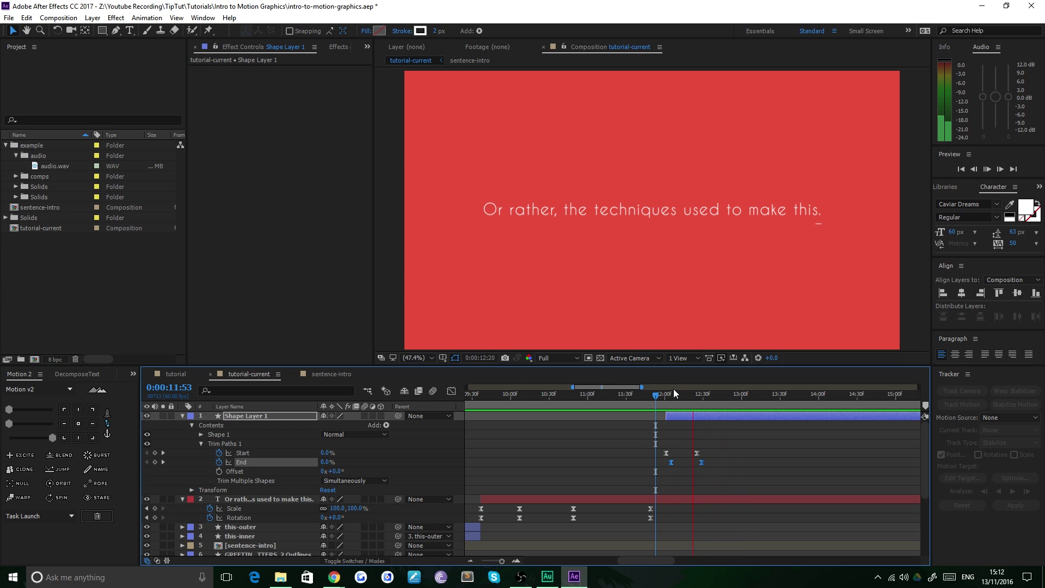
click(660, 396)
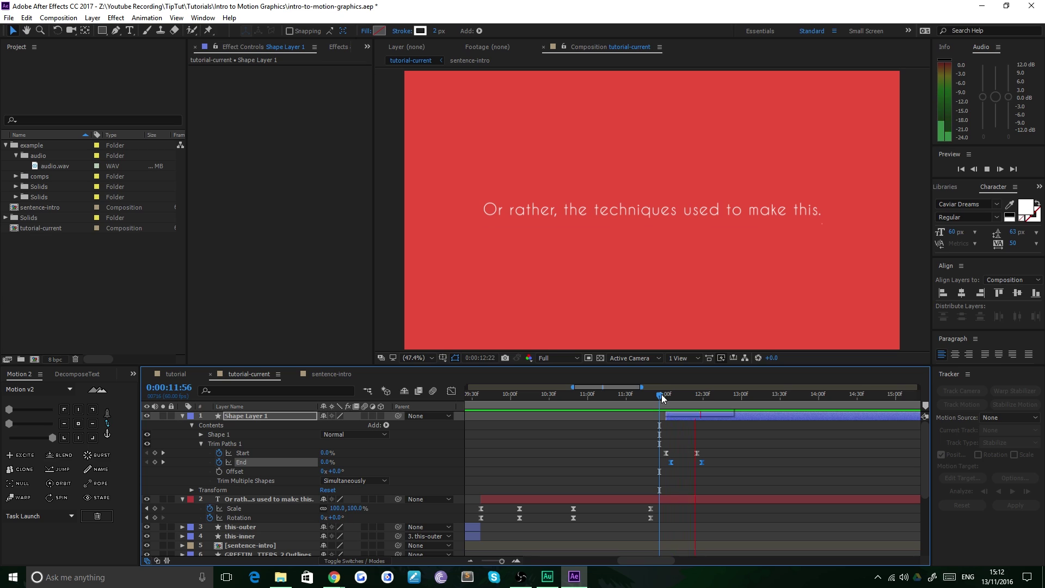
click(488, 443)
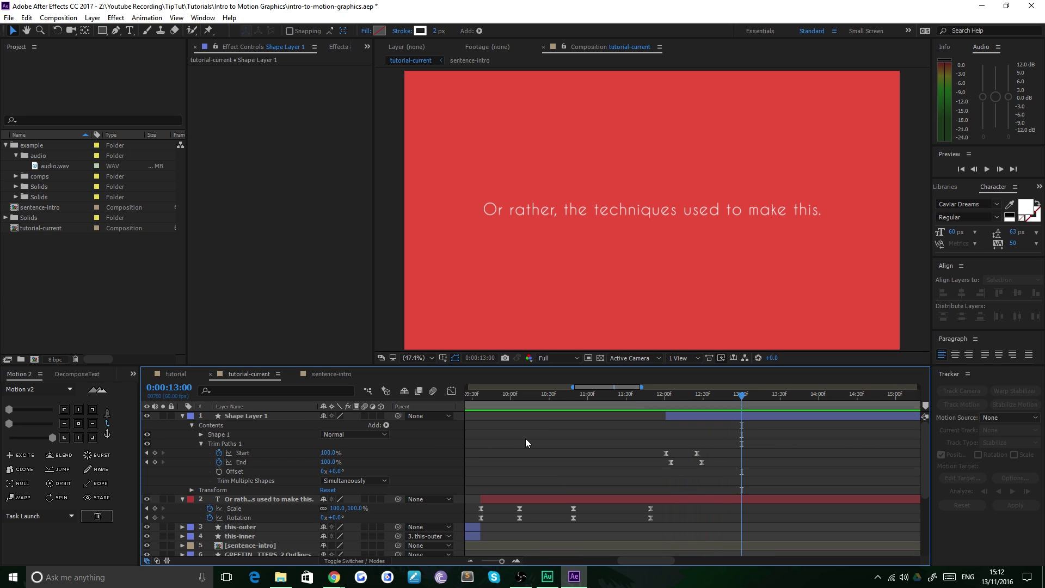
- Show only the keyframed properties of Shape Layer 1 and duplicate the layer three times
click(286, 417)
key(u)
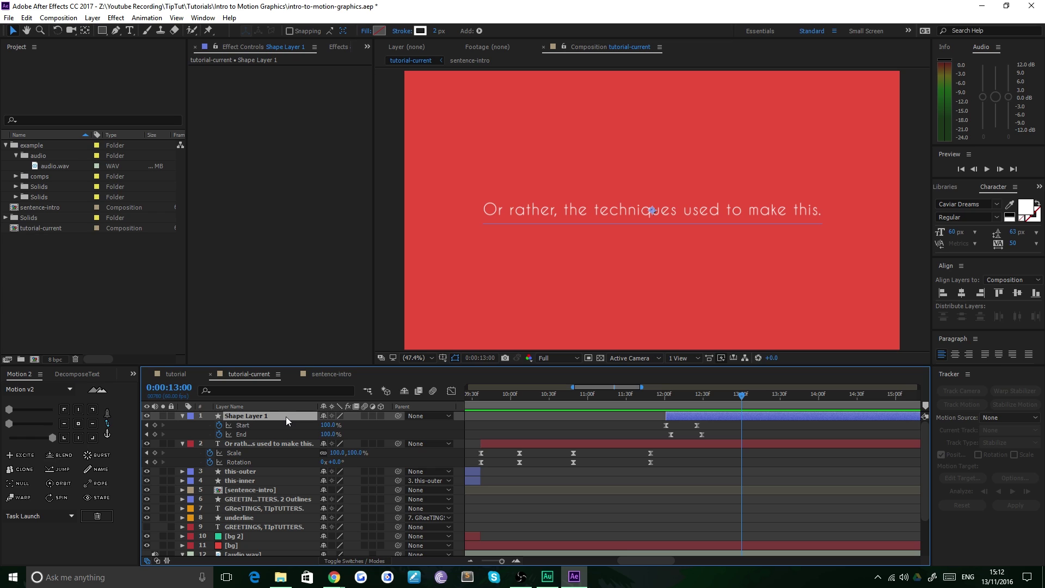
key(ctrl+d)
key(ctrl+d)
key(ctrl+d)
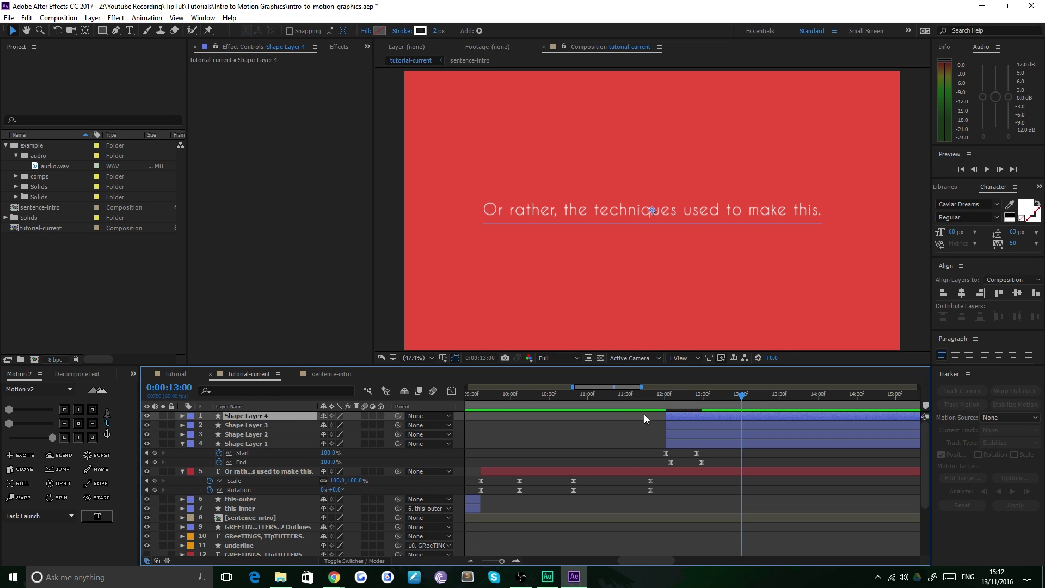
- Reveal the keyframes of all four shape layers and trim the layers' ends to the last End keyframe at 0:00:12:29
click(146, 453)
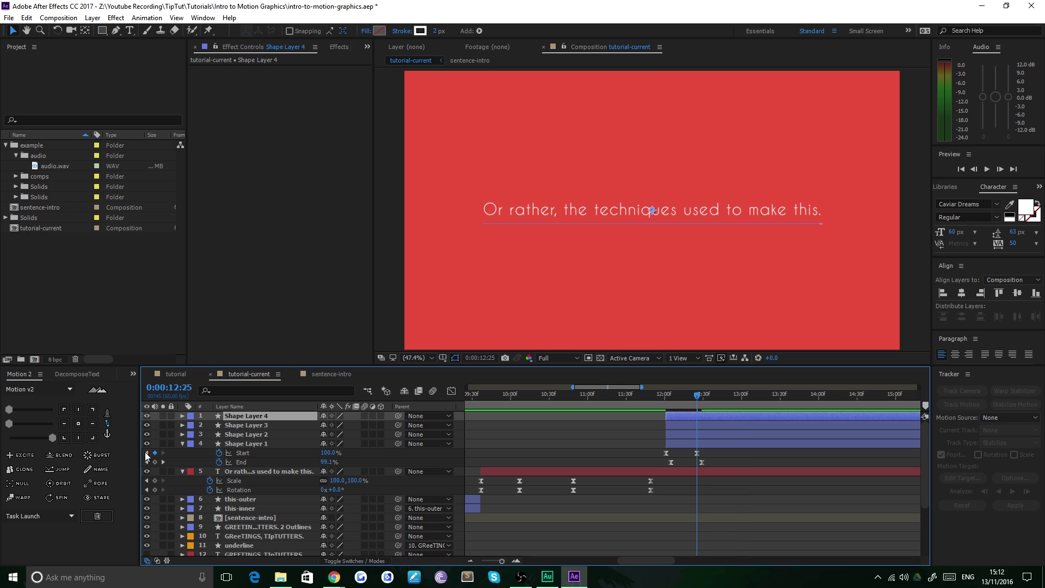
click(146, 453)
click(246, 443)
shift+click(244, 416)
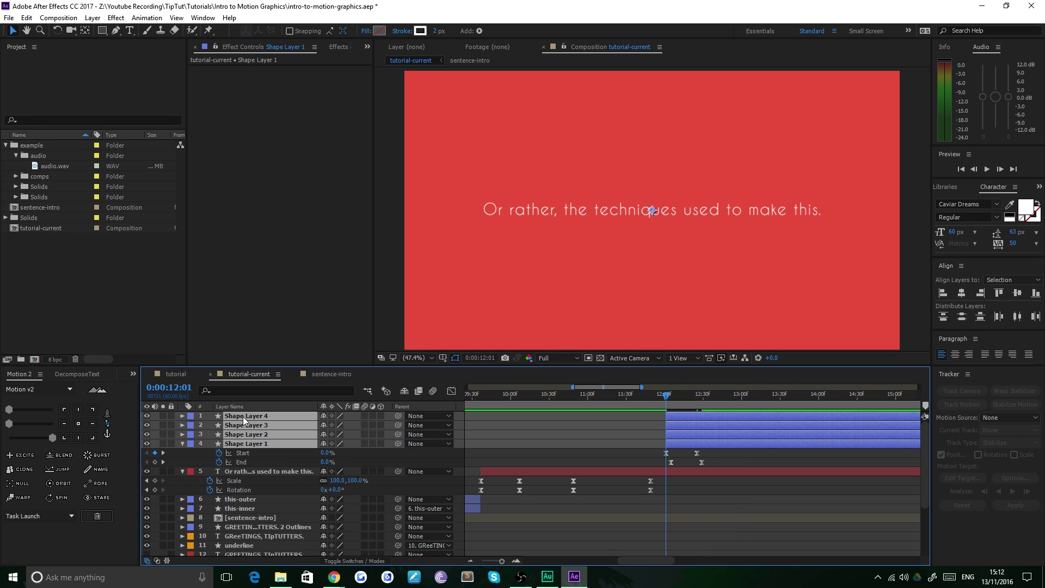
key(u)
key(u)
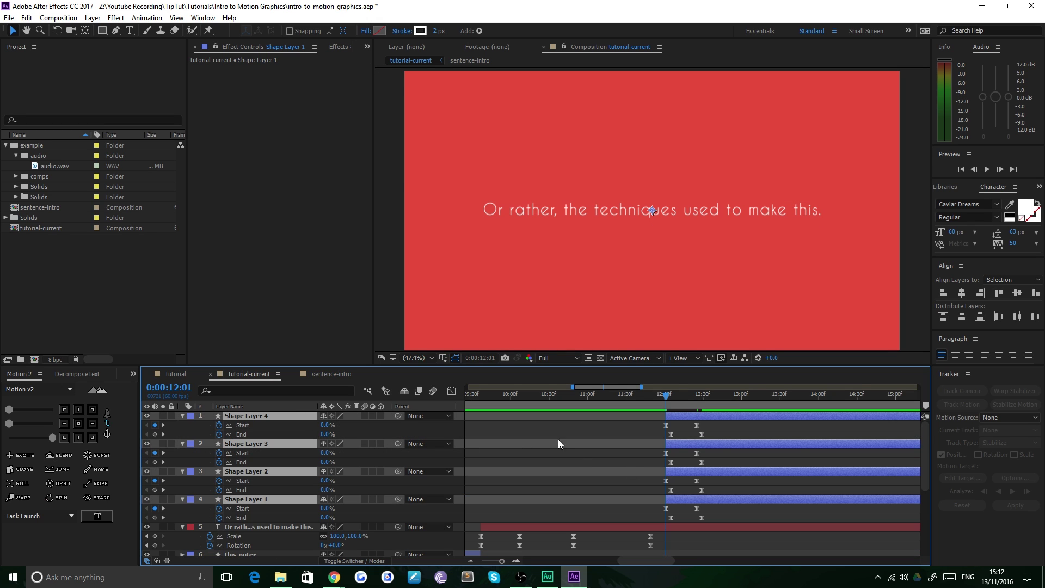
click(163, 434)
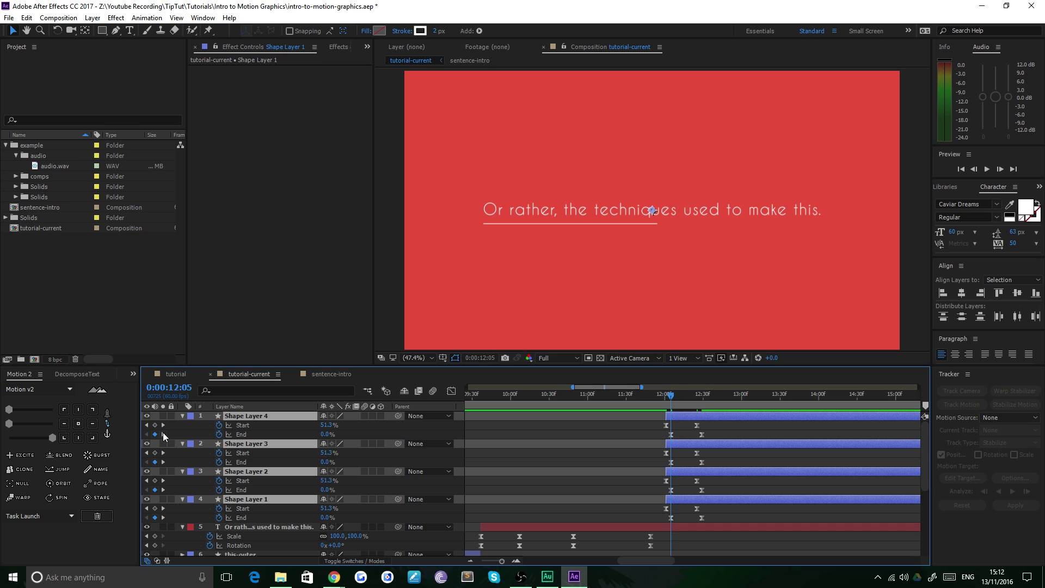
click(163, 434)
key(alt+bracketright)
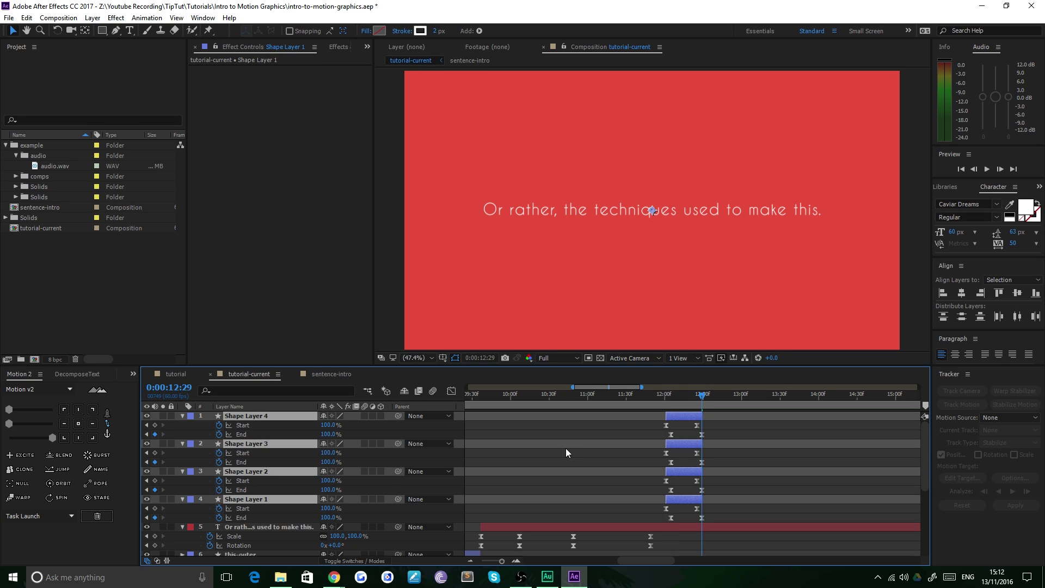
click(566, 450)
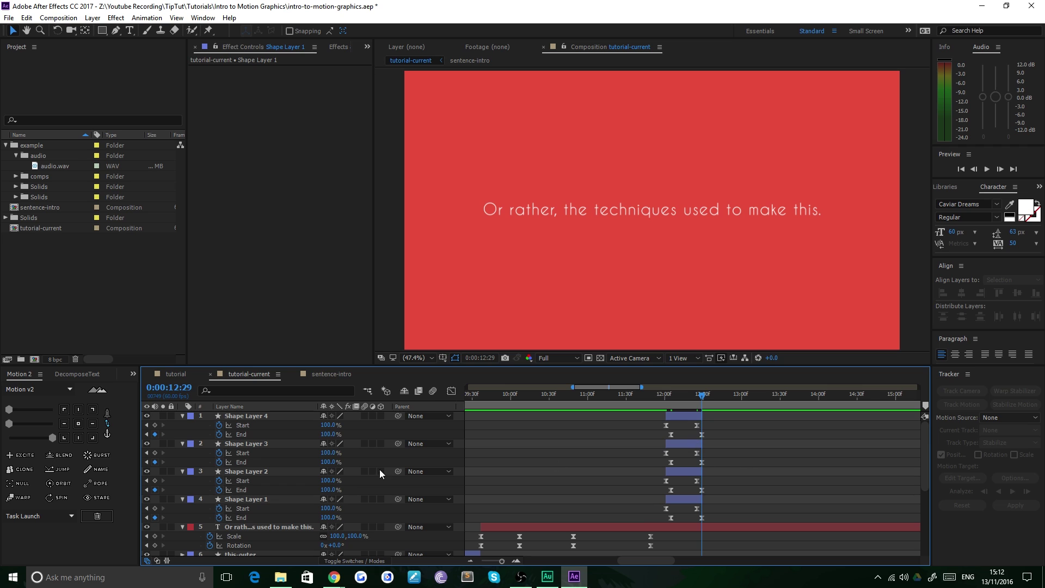
- Sequence the four shape layers without overlap, starting with Shape Layer 1
click(242, 501)
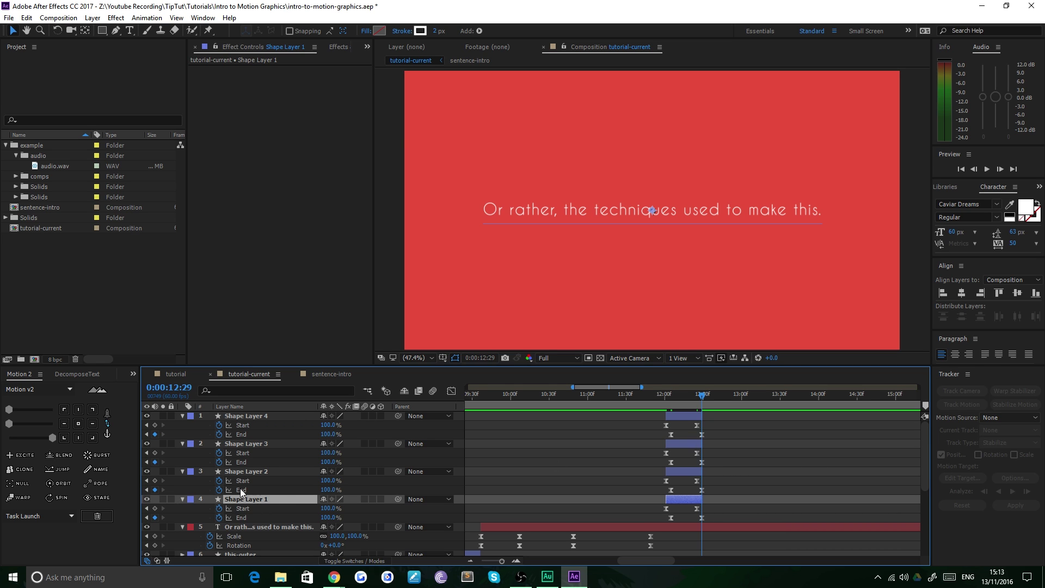
shift+click(250, 417)
right_click(248, 418)
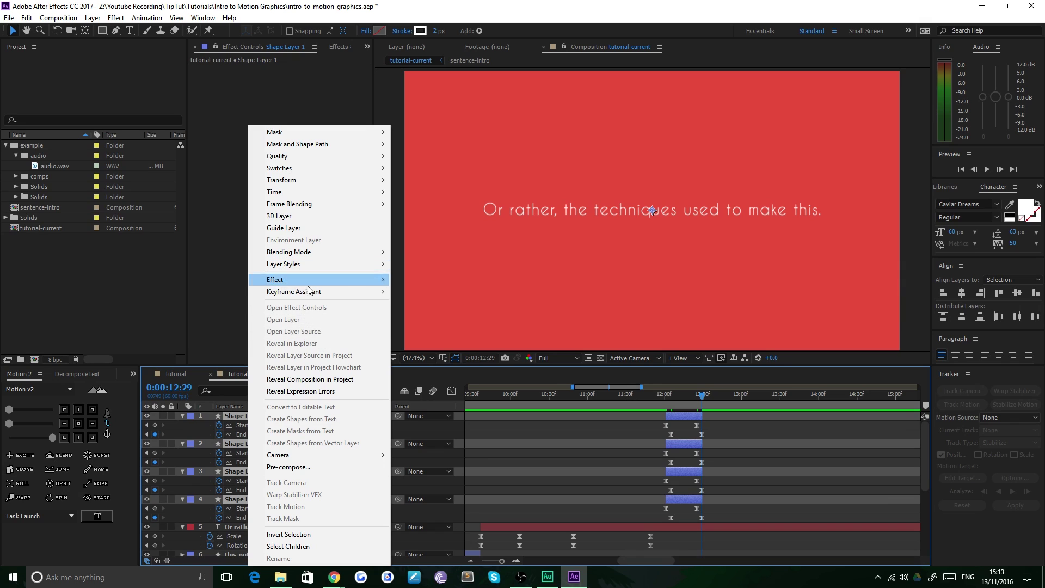
mouse_move(309, 292)
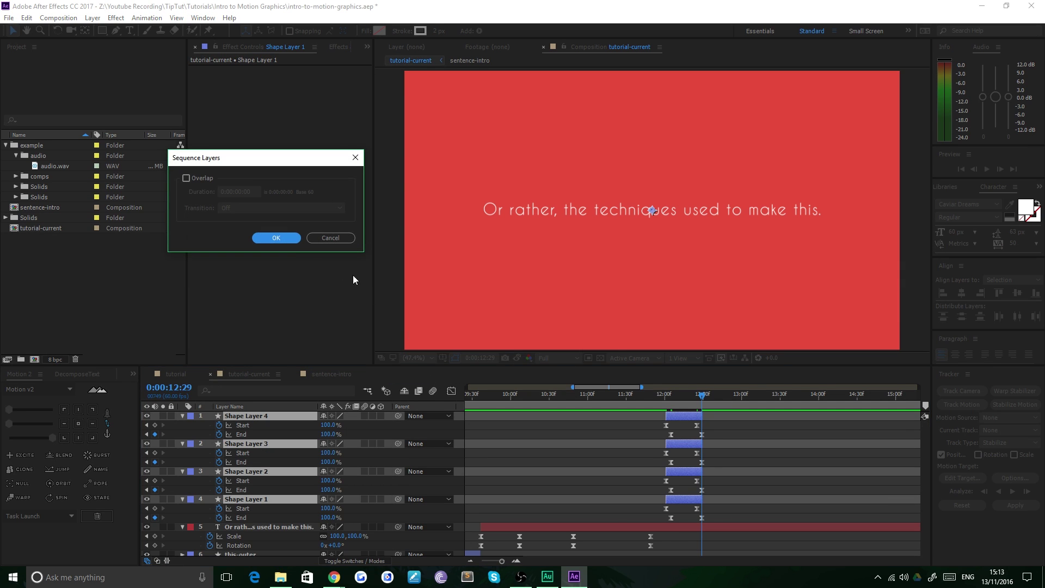
click(280, 238)
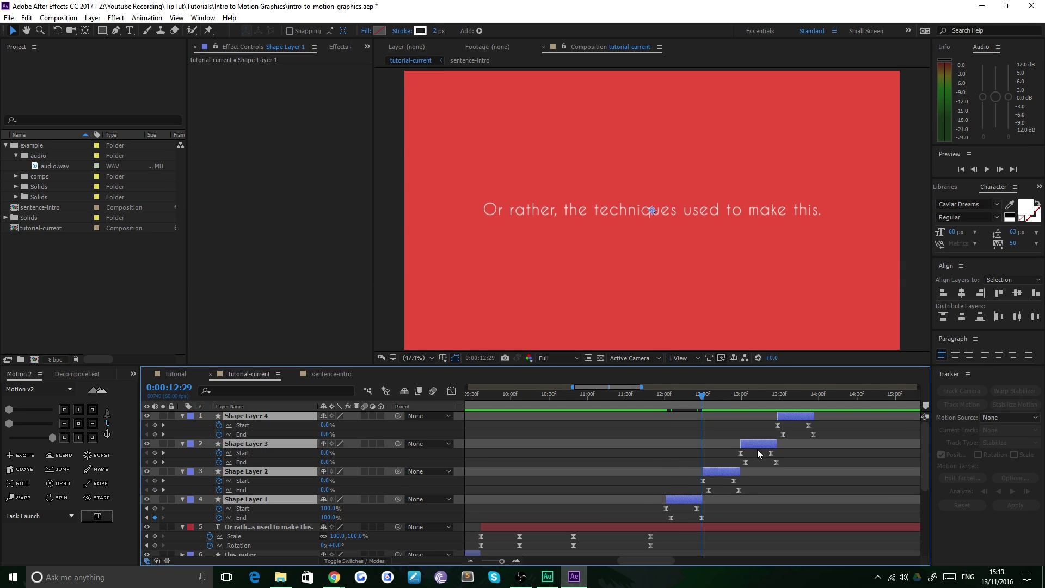
- Preview the sequenced underlines and shift Shape Layer 3 earlier to start at 0:00:12:53
click(645, 394)
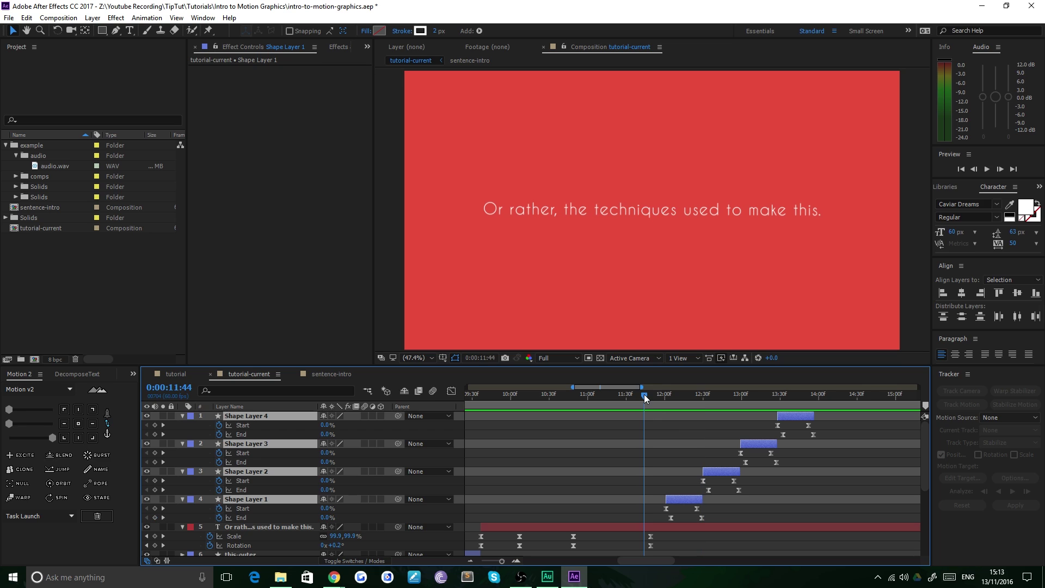
key(space)
key(space)
drag(656, 398, 734, 406)
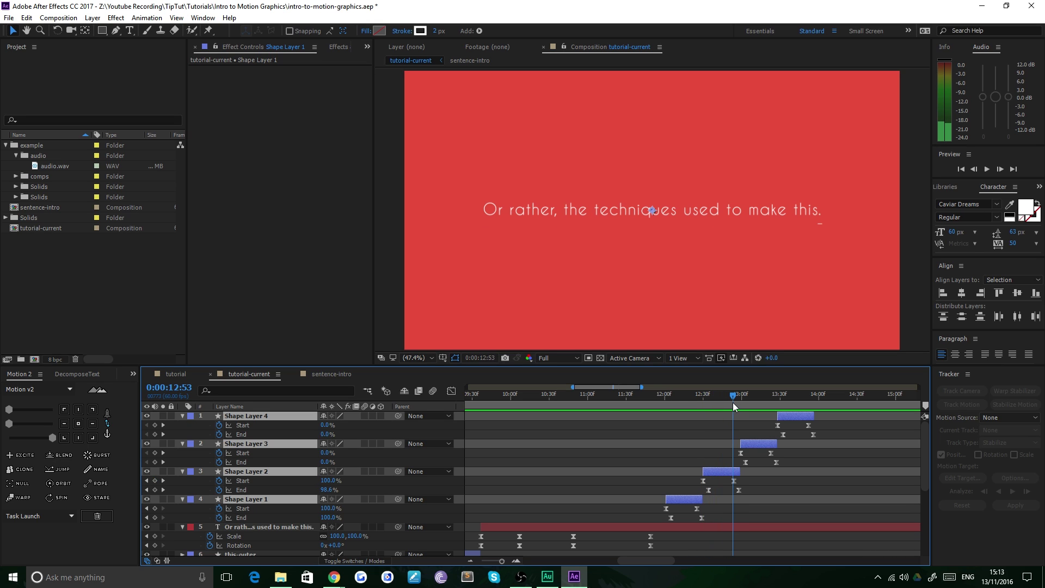
click(755, 444)
drag(754, 441, 747, 443)
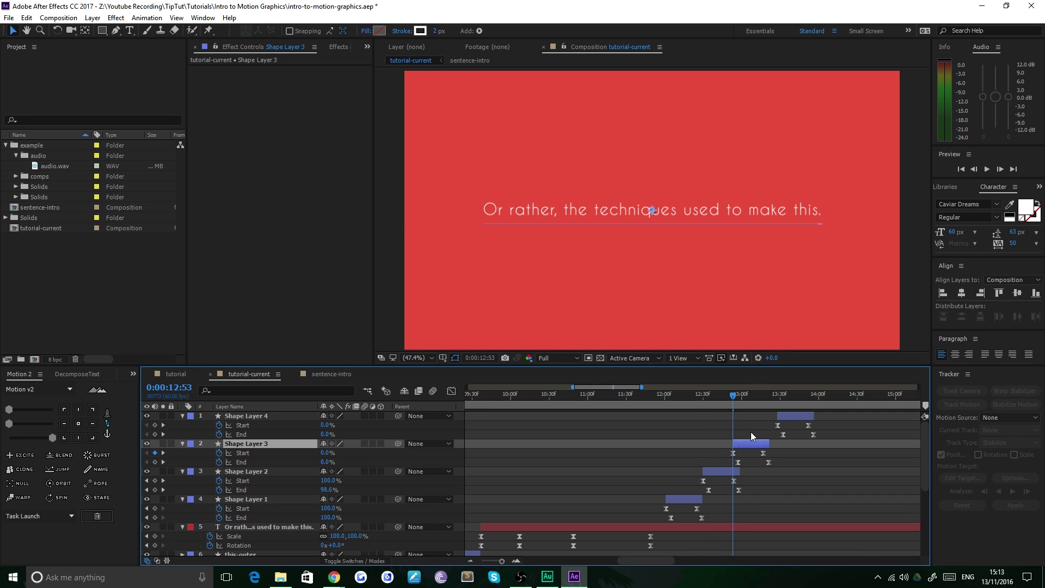
- Shift Shape Layer 4 earlier to start at 0:00:13:15 and preview the underline sequence
drag(731, 403, 773, 419)
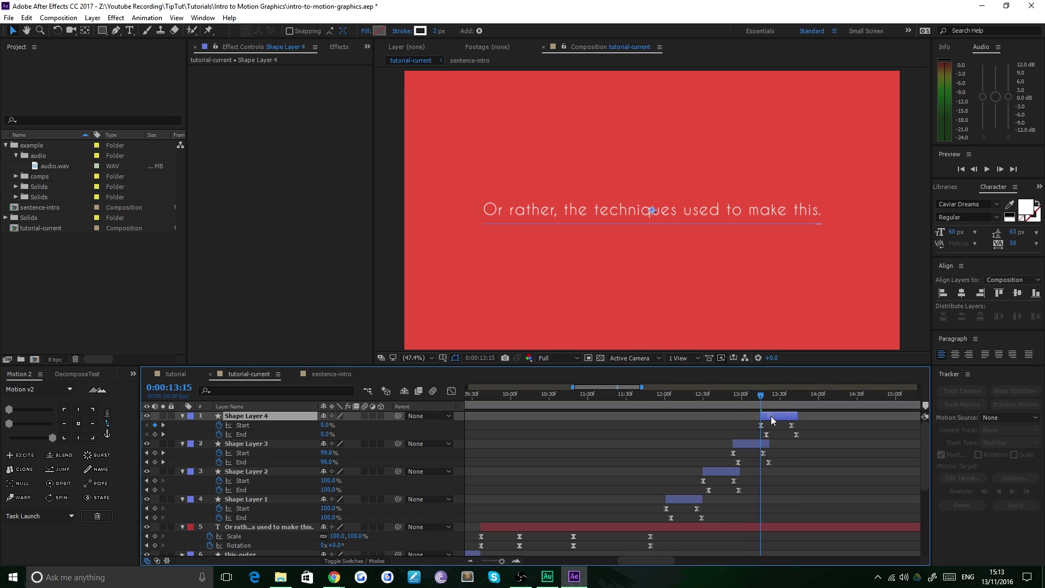
click(650, 394)
key(space)
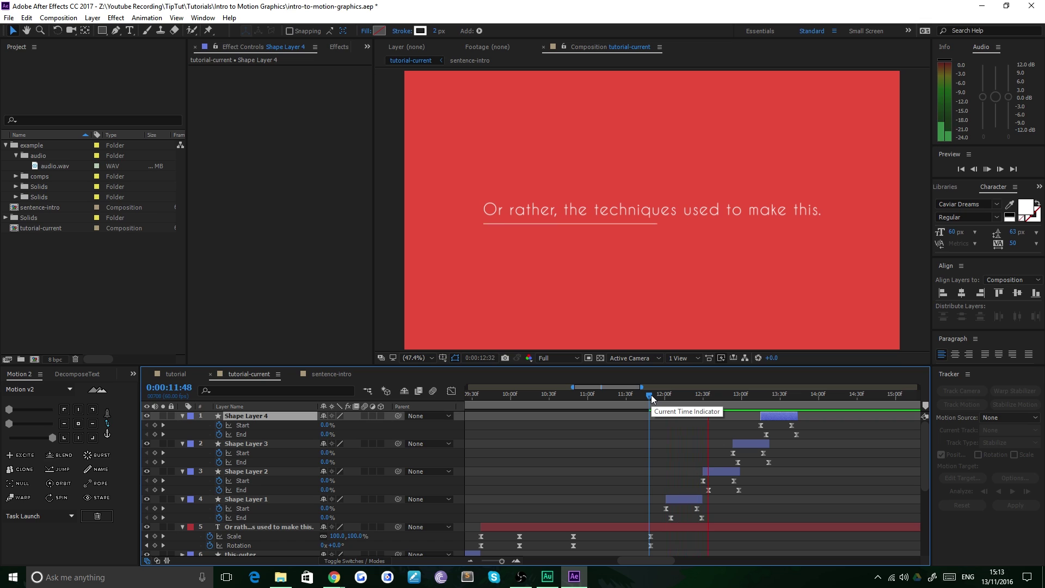
click(765, 394)
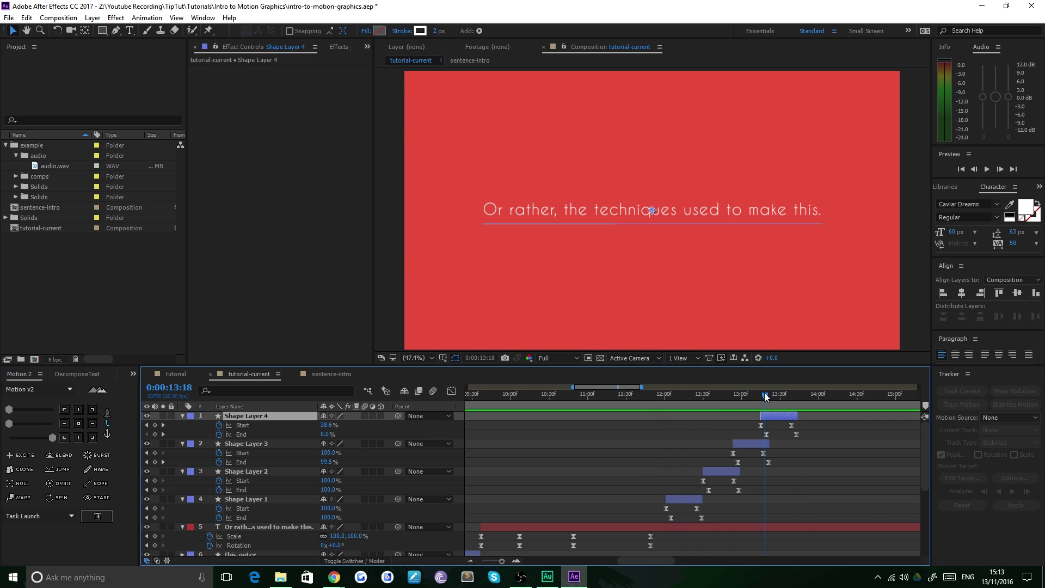
drag(765, 396, 760, 396)
- Examine the underline timing in the reference "tutorial" composition and return to "tutorial-current"
click(175, 375)
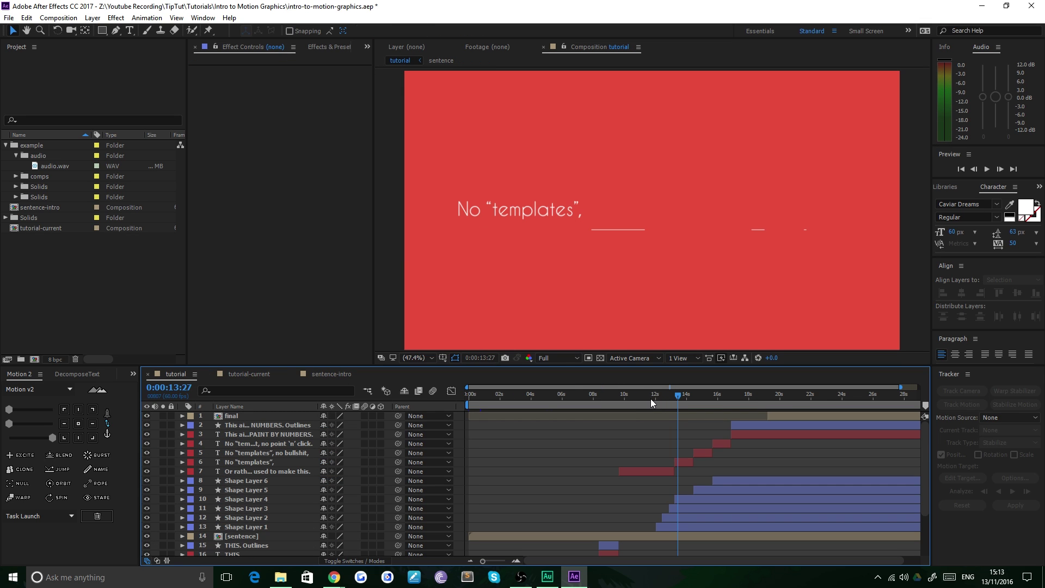
drag(651, 396, 785, 418)
click(234, 374)
click(663, 396)
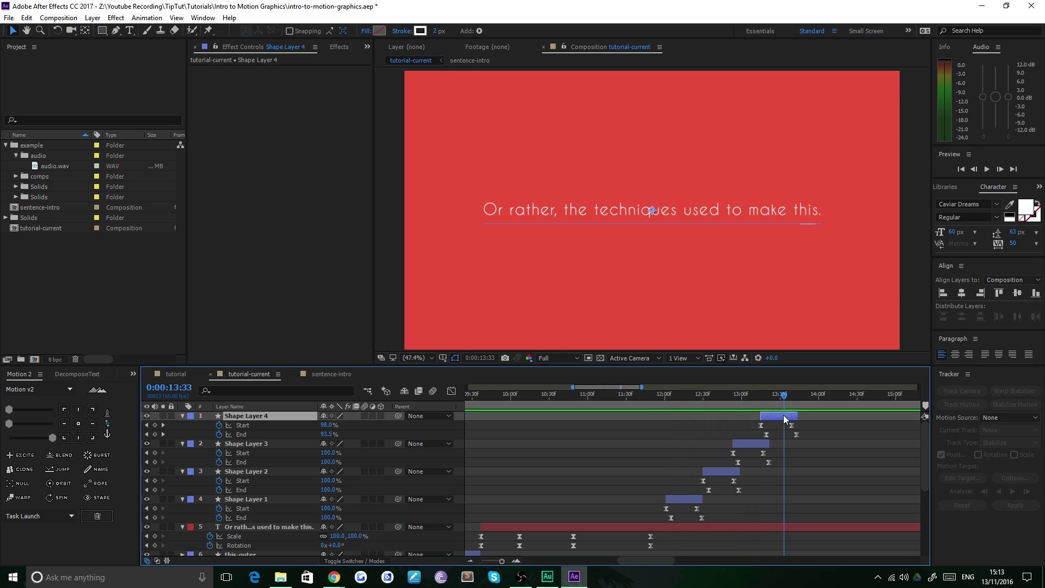
- Move the last trim Start and End keyframes of Shape Layer 1 about 30 frames later
drag(690, 400, 710, 398)
drag(710, 506, 694, 523)
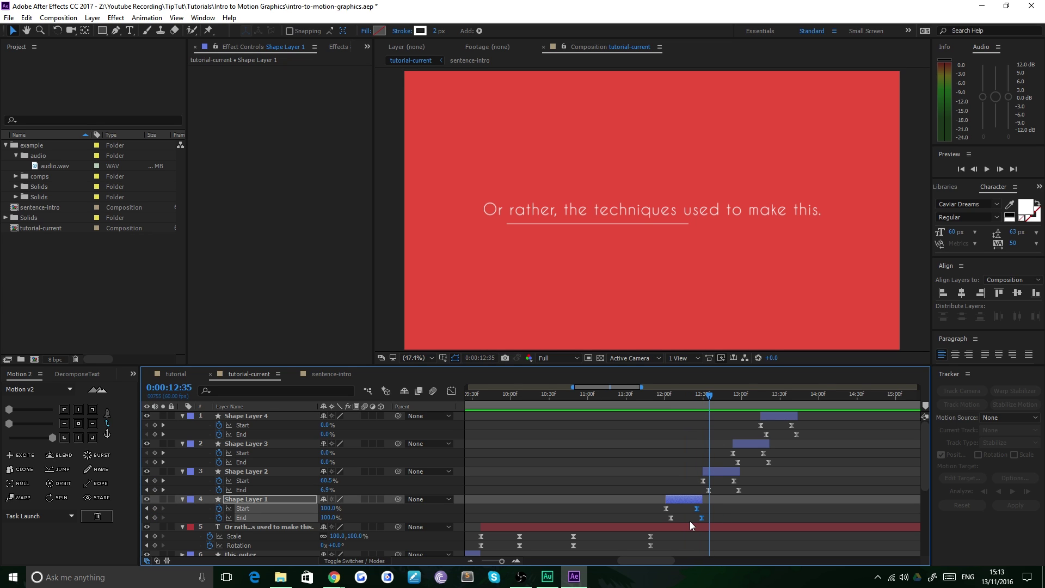
key(alt+shift+Right)
key(alt+shift+Right)
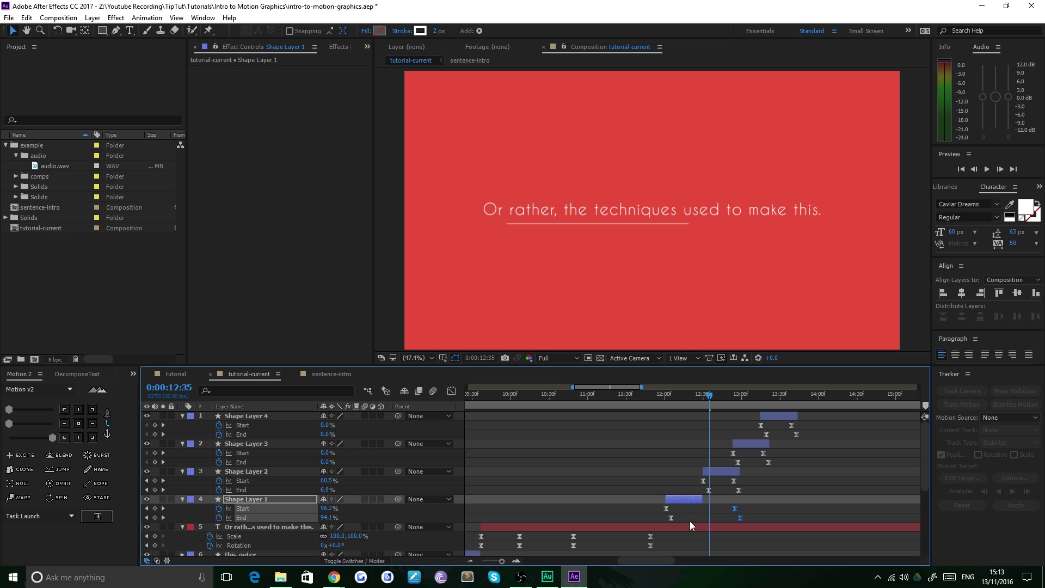
drag(750, 492, 695, 486)
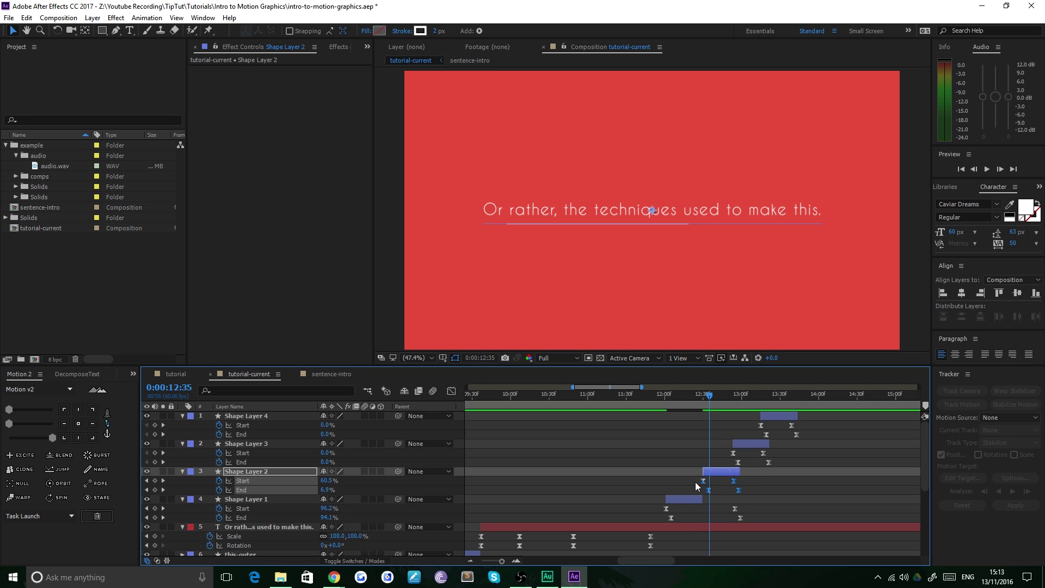
key(alt+shift+Right)
key(alt+shift+Right)
key(alt+shift+Right)
key(alt+shift+Left)
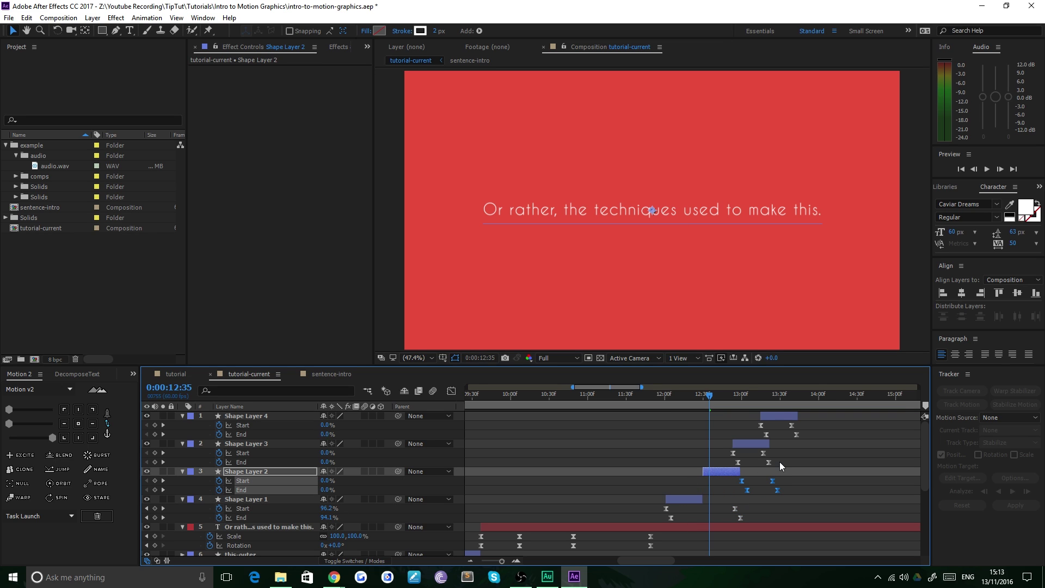
key(alt+shift+Left)
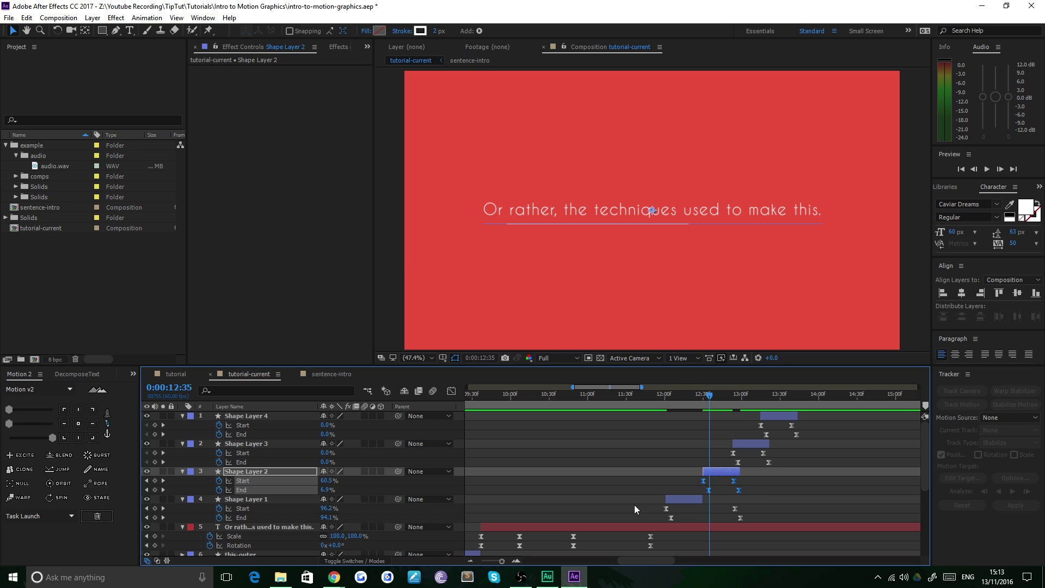
- Move the last trim Start and End keyframes of Shape Layers 2, 3 and 4 about 30 frames later
drag(747, 492, 785, 429)
key(alt+shift+Right)
key(alt+shift+Right)
key(alt+shift+Right)
key(alt+shift+Right)
key(alt+shift+Right)
key(alt+shift+Right)
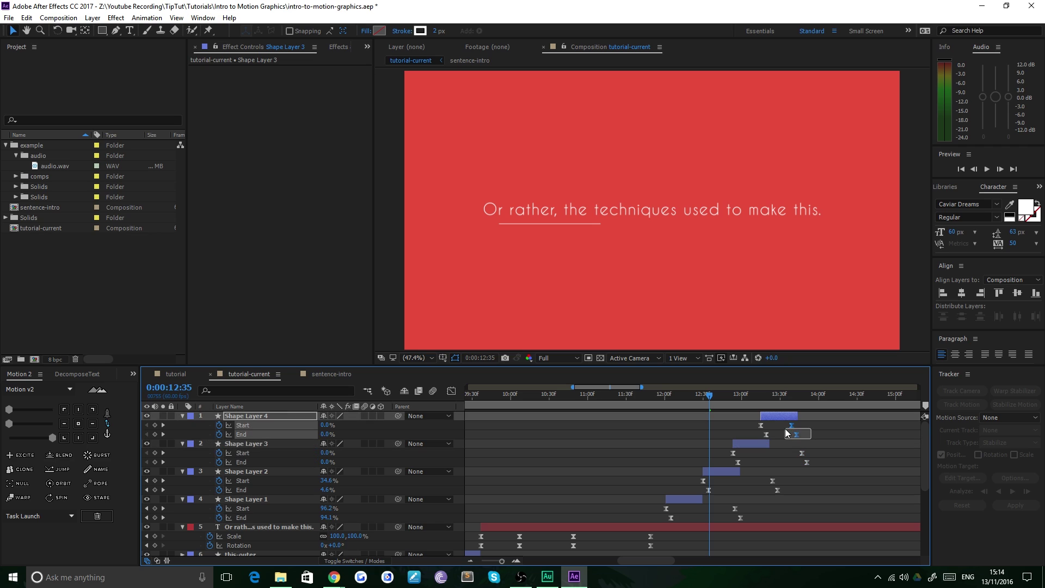
key(alt+shift+Right)
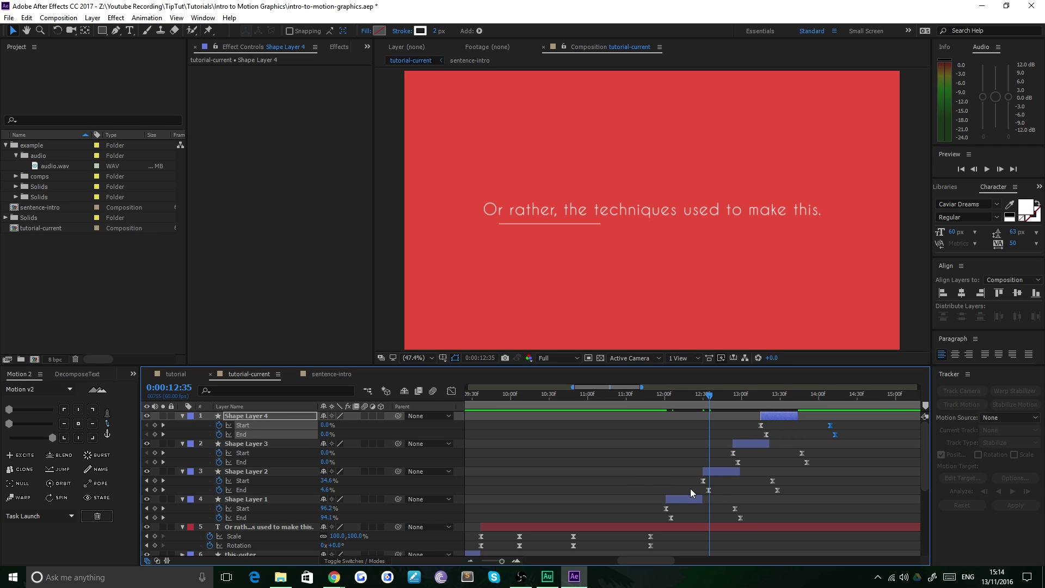
- Extend the out points of Shape Layers 1 to 4 just past each layer's last trim keyframes
click(706, 496)
drag(702, 496, 749, 496)
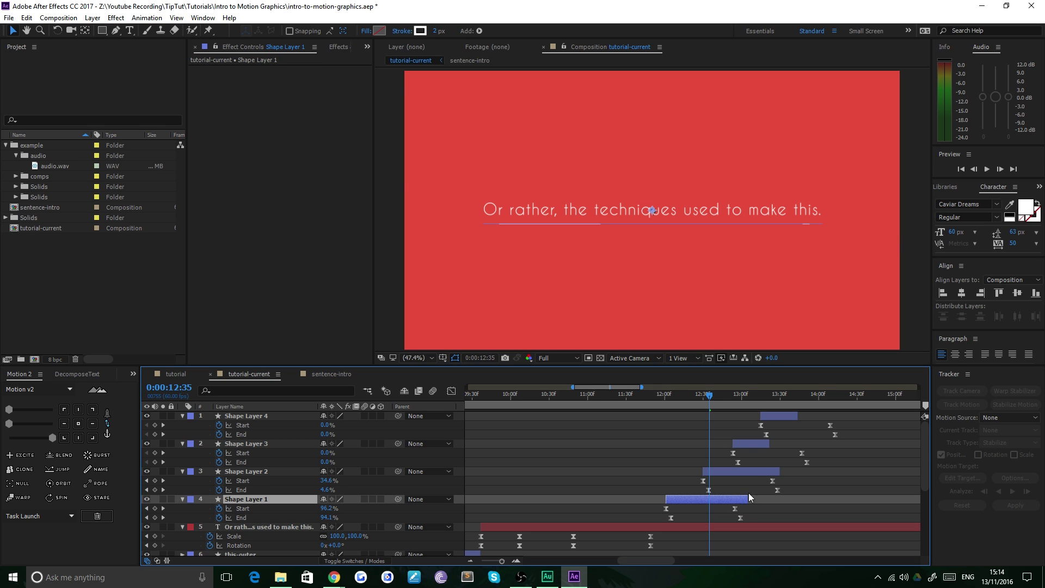
drag(770, 444, 838, 417)
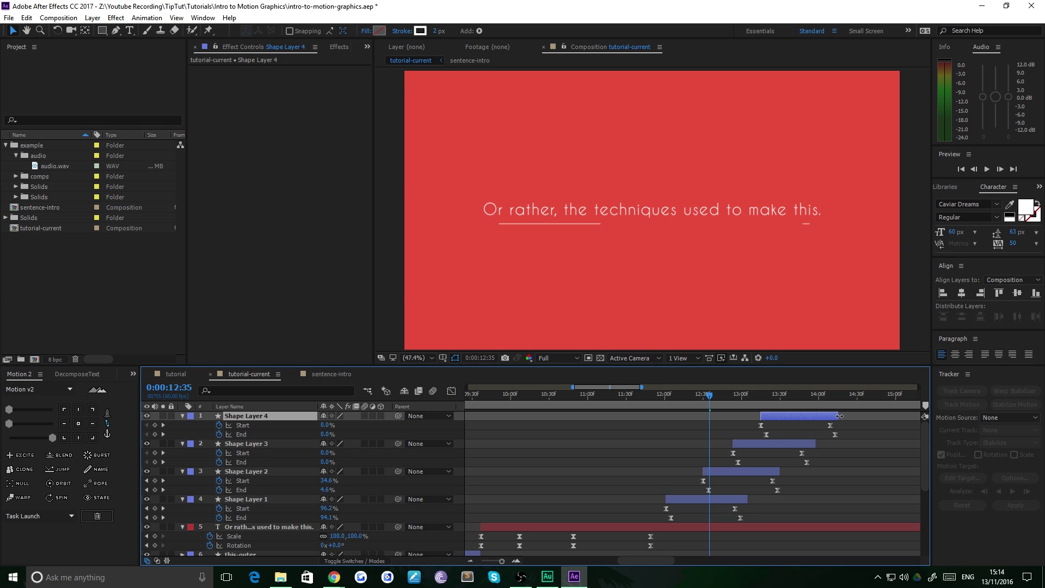
- Preview the overlapping underlines and move the current time to Shape Layer 4's first Start keyframe at 0:00:13:15
drag(710, 396, 753, 403)
key(space)
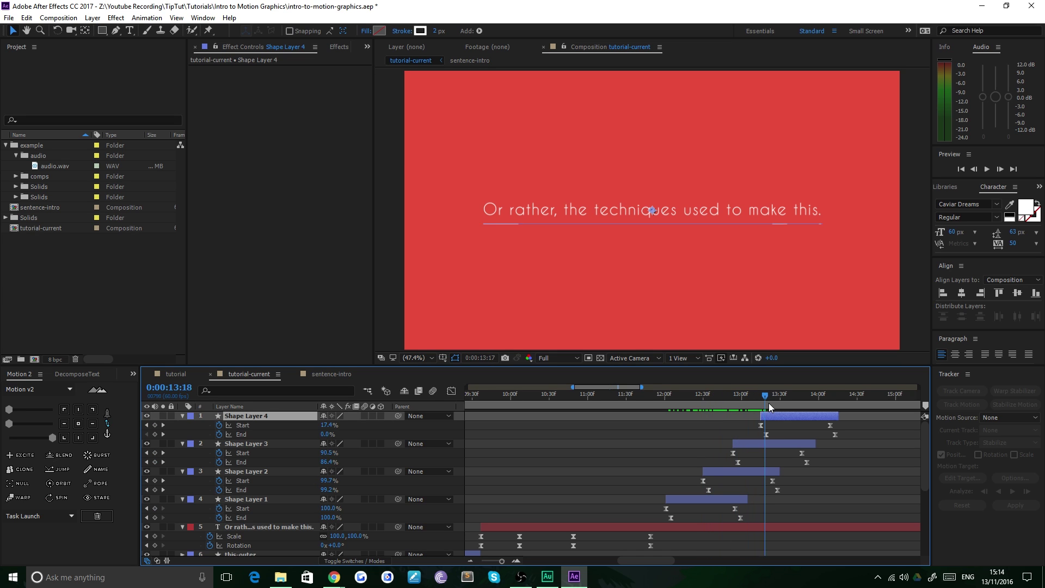
click(661, 402)
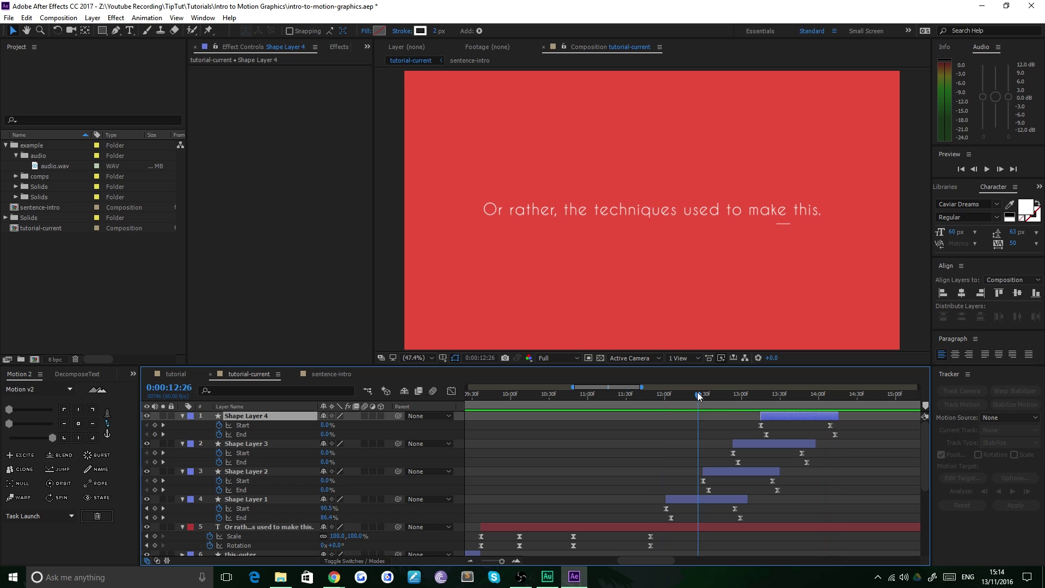
key(space)
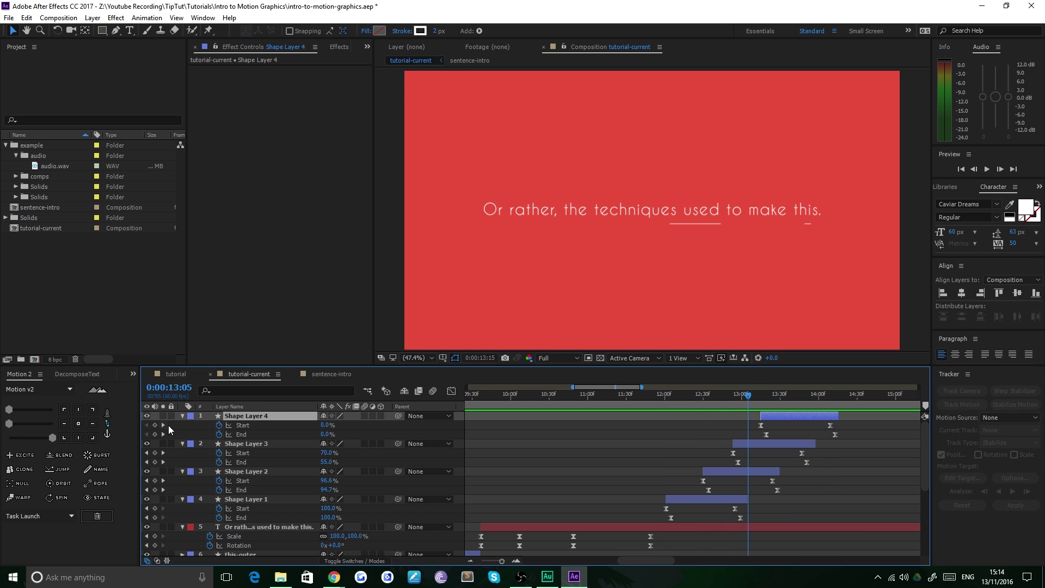
click(162, 425)
key(space)
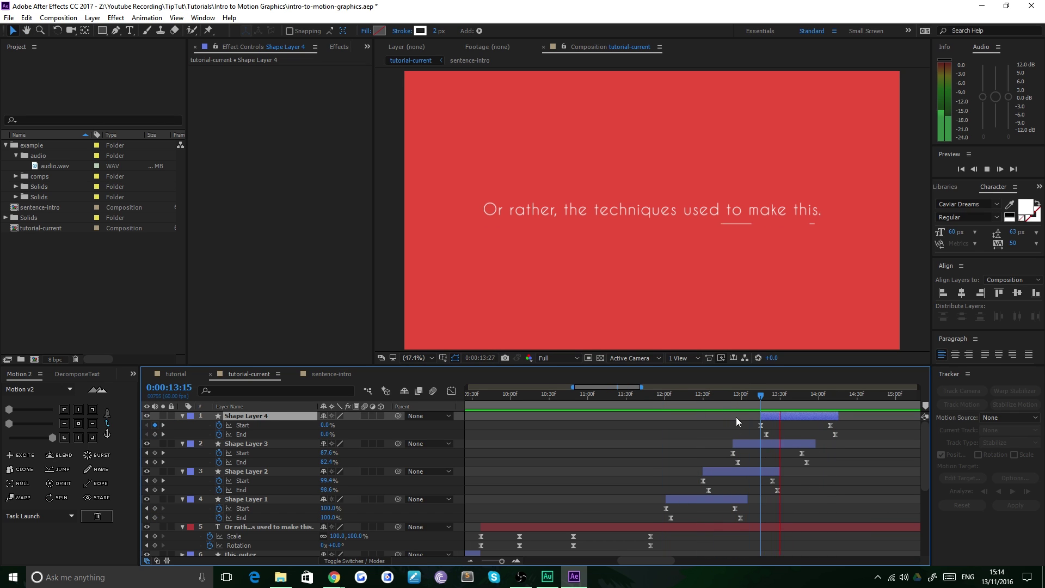
key(space)
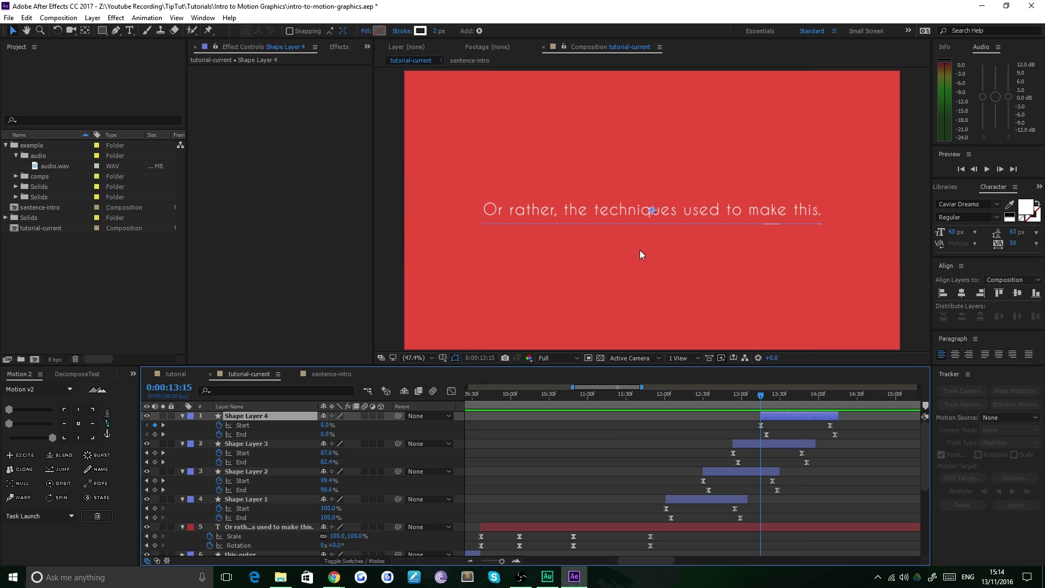
- Examine how the "No templates" sentence builds up in the reference "tutorial" composition and return to "tutorial-current"
click(176, 374)
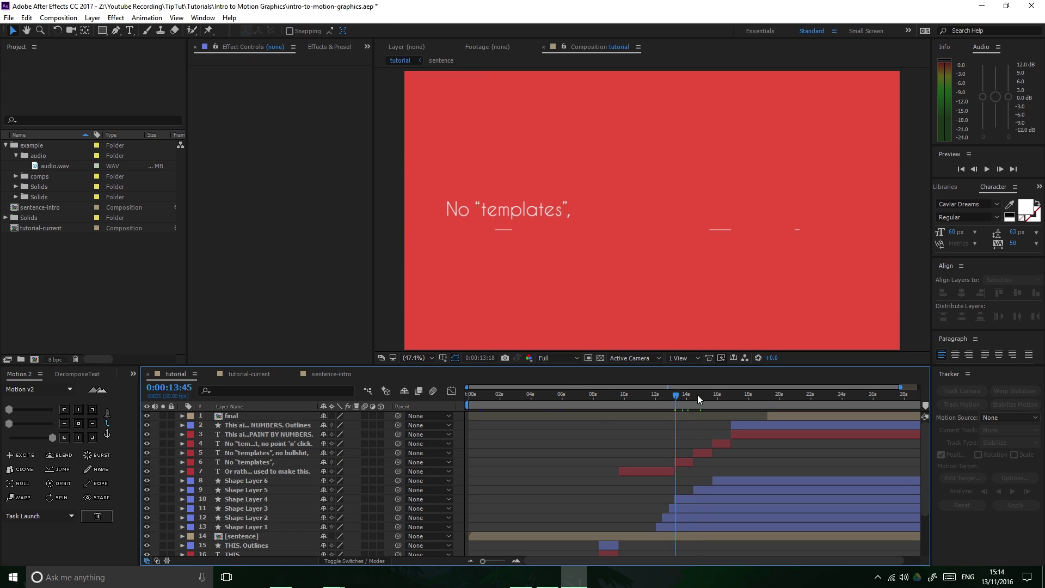
mouse_move(702, 397)
mouse_down()
mouse_move(661, 397)
mouse_move(692, 394)
mouse_up()
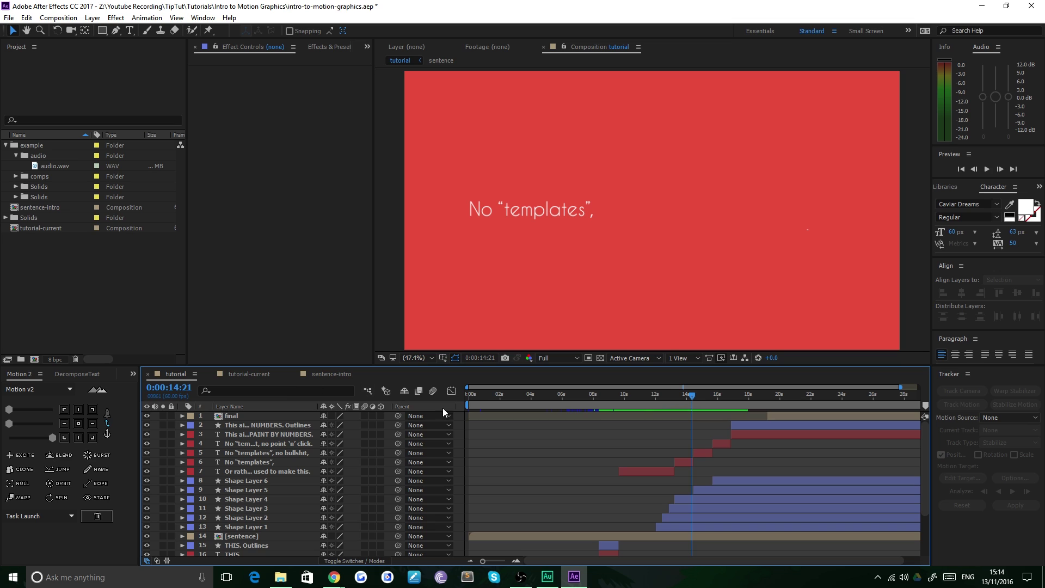
drag(697, 400, 731, 402)
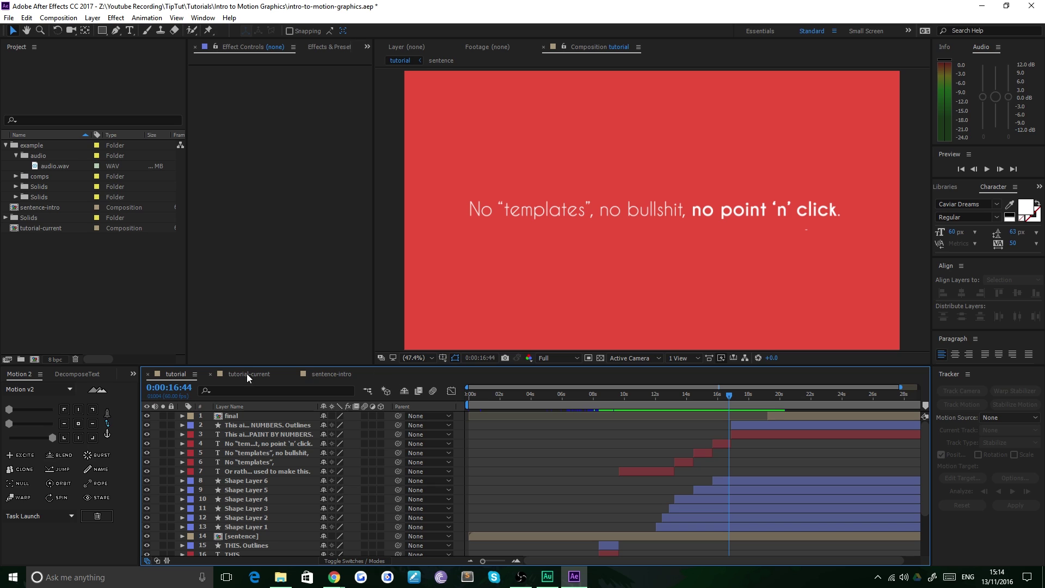
click(264, 378)
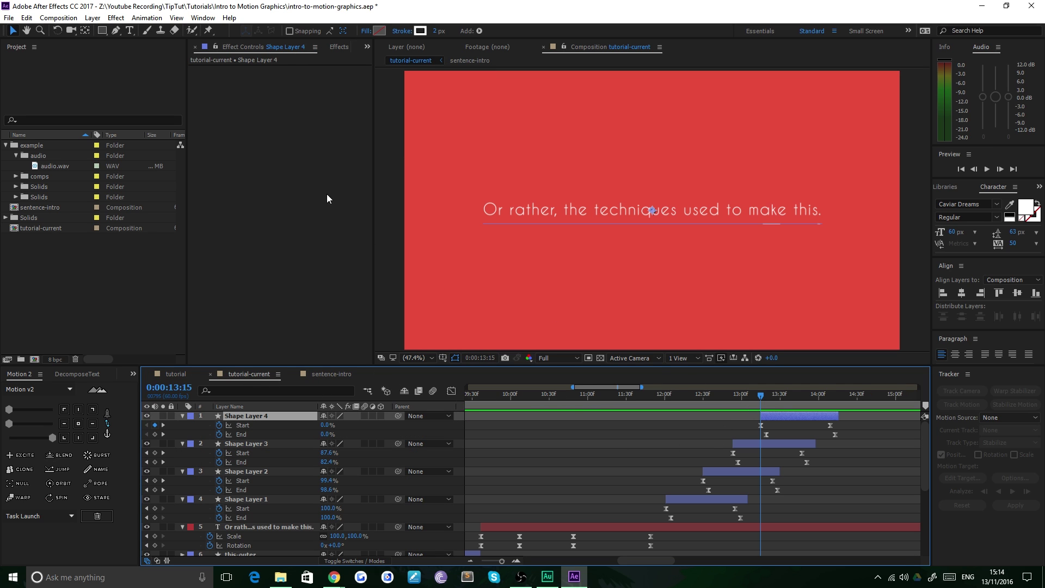
- Duplicate the "Or rather, the techniques used to make this." text layer above all layers and trim its in point to 0:00:13:15
click(526, 526)
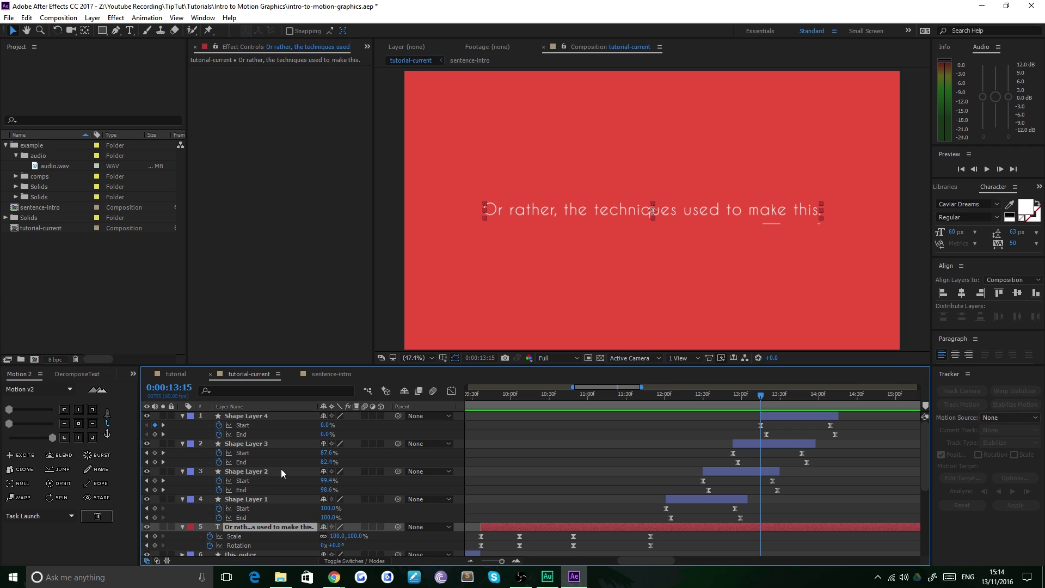
key(ctrl+d)
drag(268, 528, 267, 412)
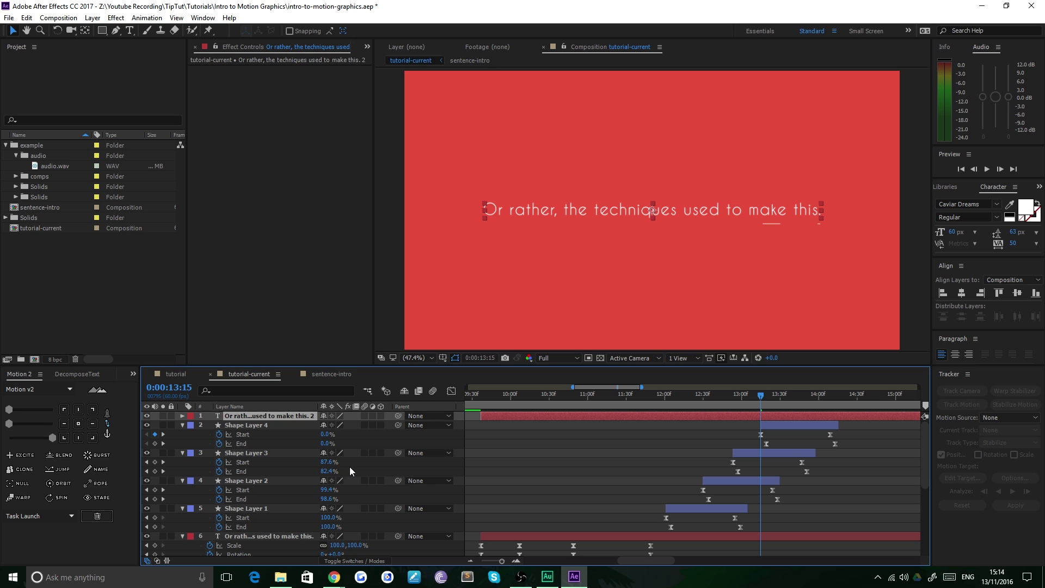
key(alt+bracketleft)
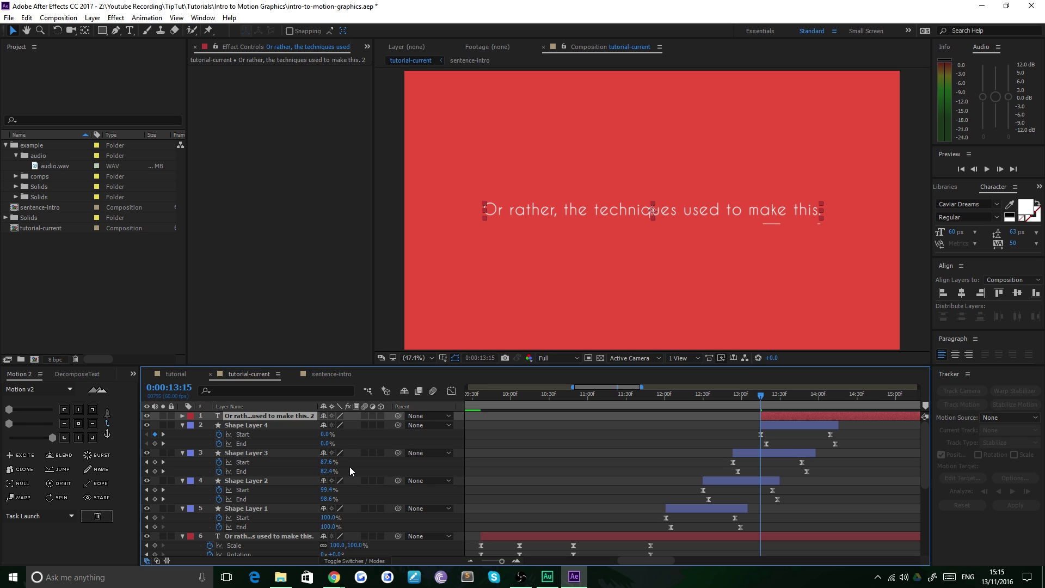
- Remove all Rotation and Scale keyframes from the duplicated text layer
key(u)
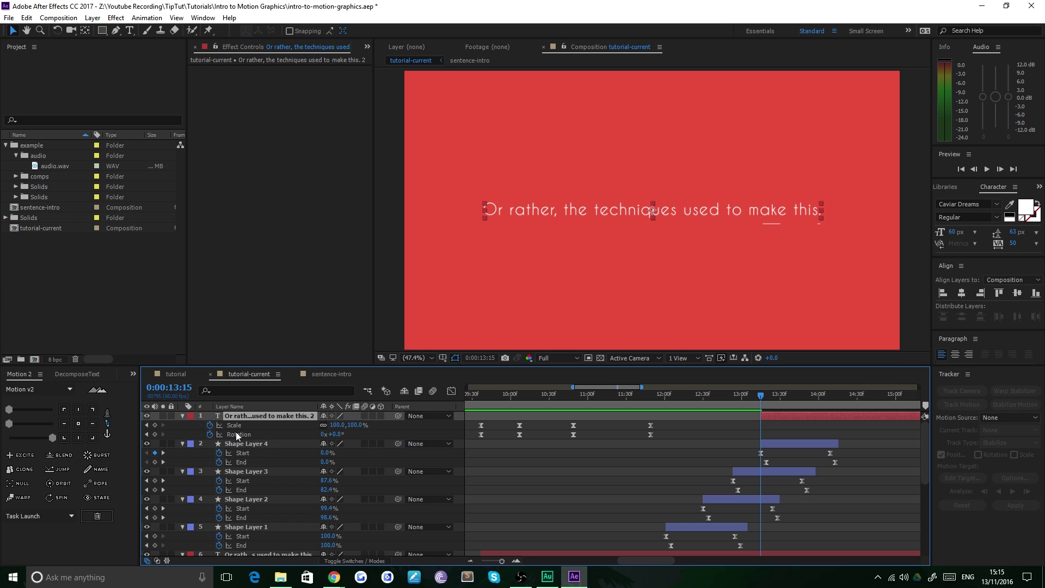
click(209, 435)
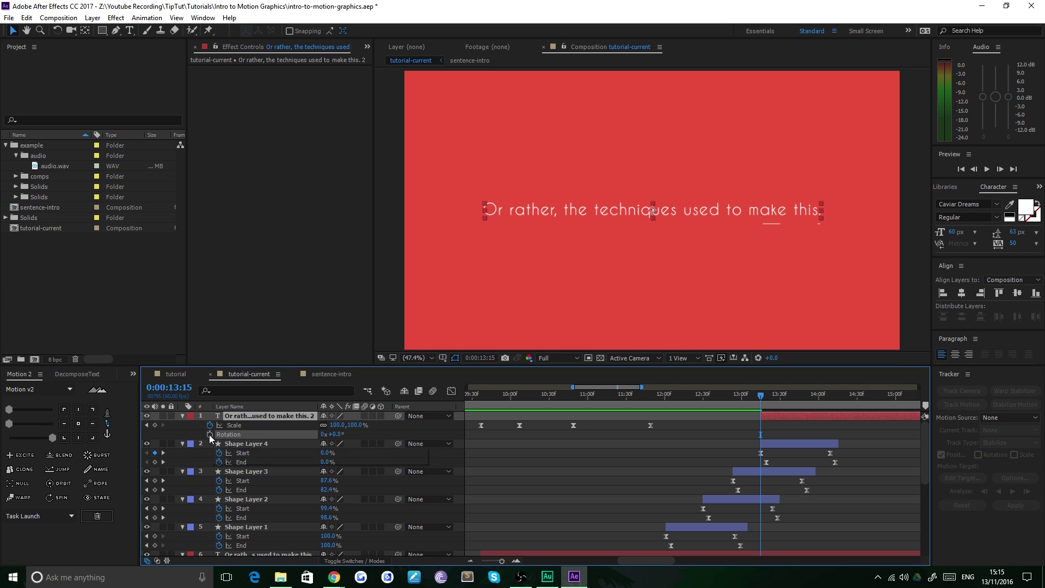
click(209, 425)
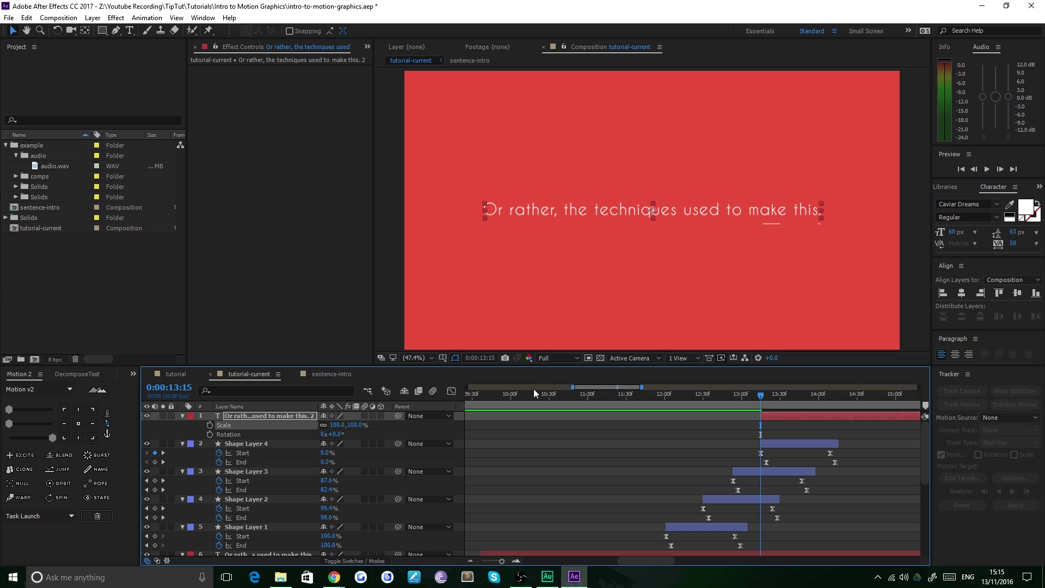
key(p)
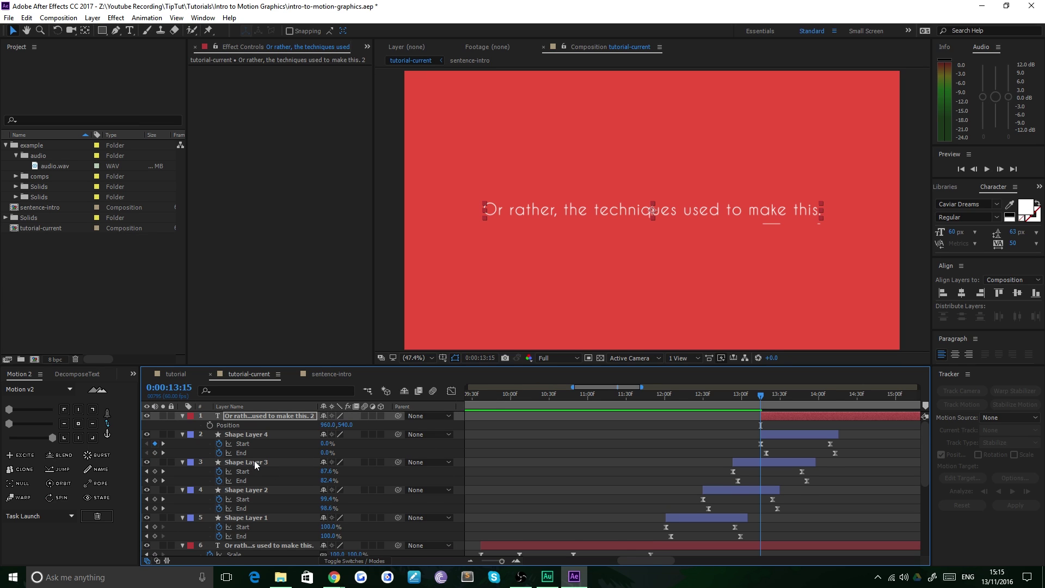
key(t)
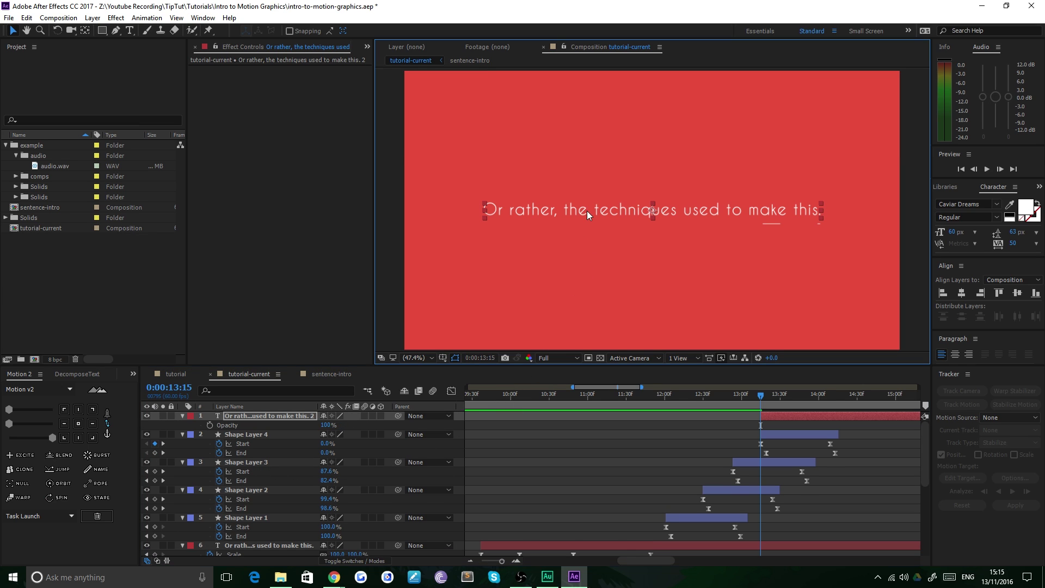
- Replace the duplicate's text with No "templates", no bullshit, no point 'n' click. and hide the original sentence layer
double_click(593, 211)
text(No)
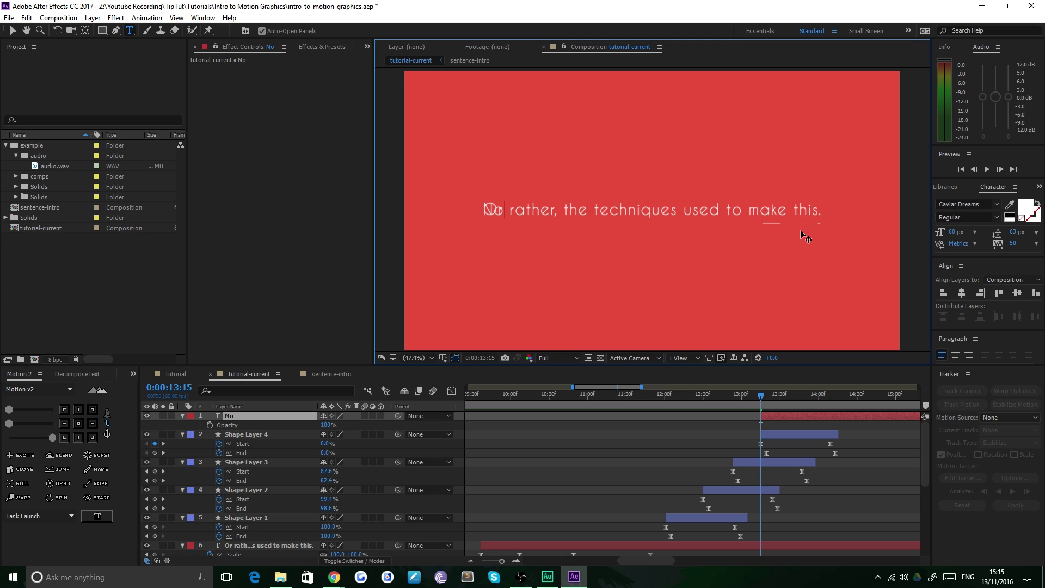
text( "templates)
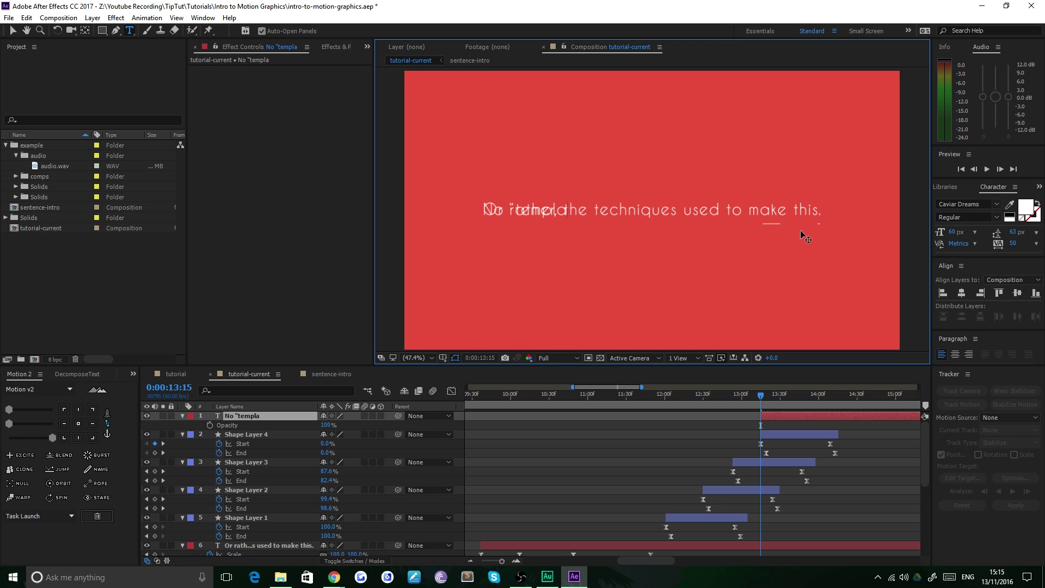
click(146, 545)
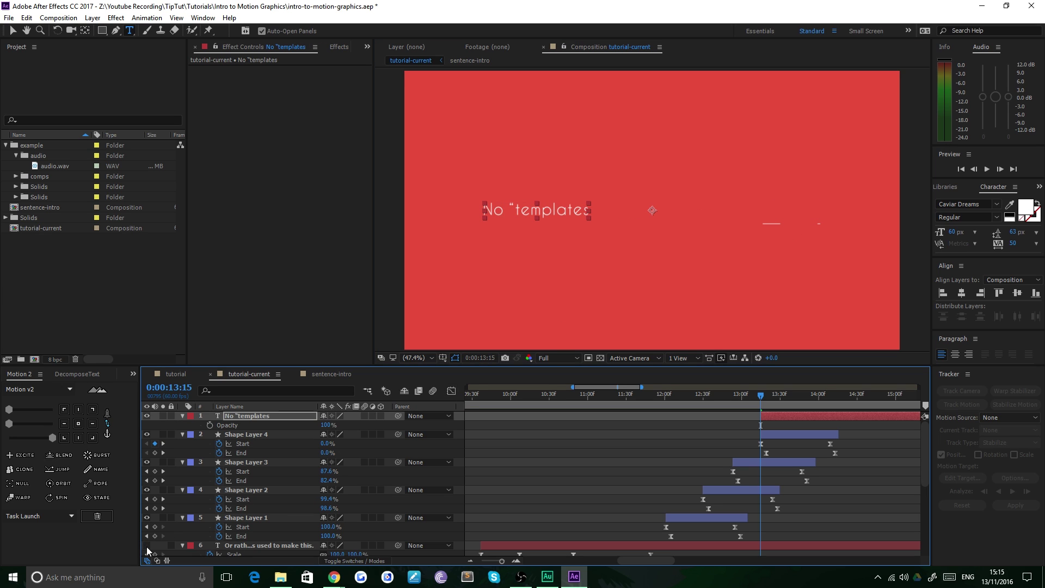
click(585, 218)
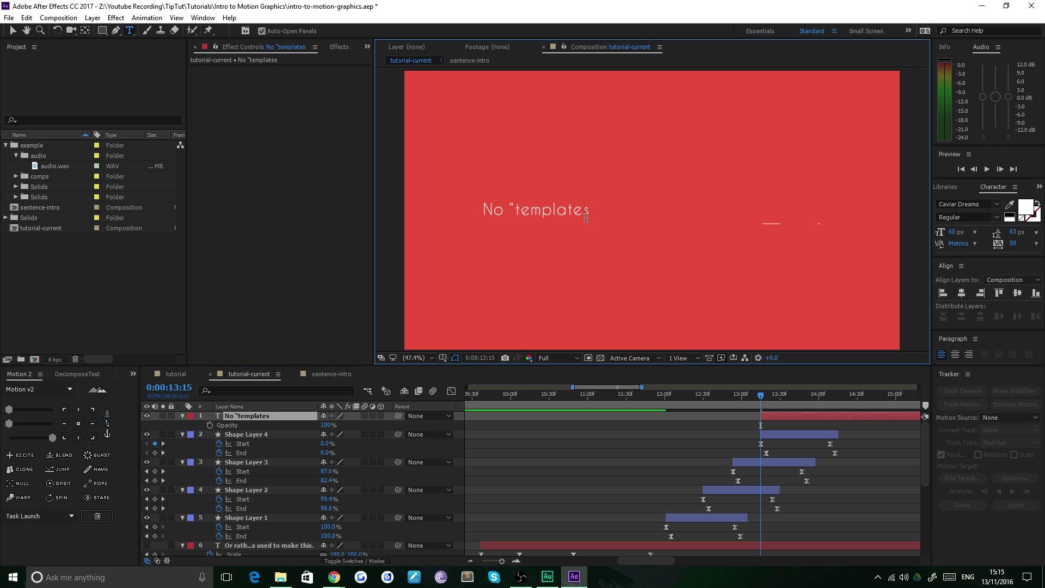
text(")
text(, no bullshit)
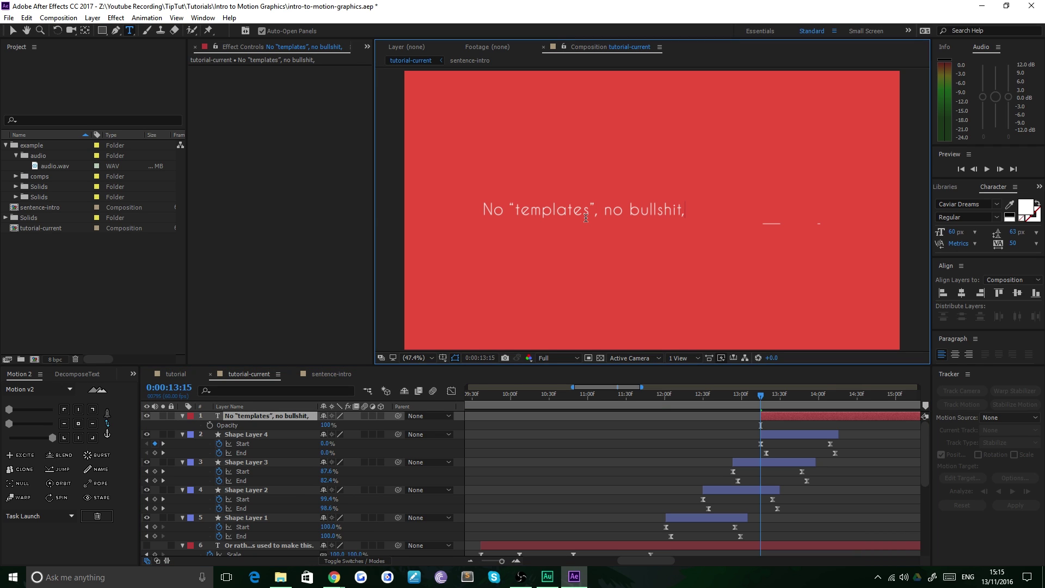
text(, no point 'n' click.)
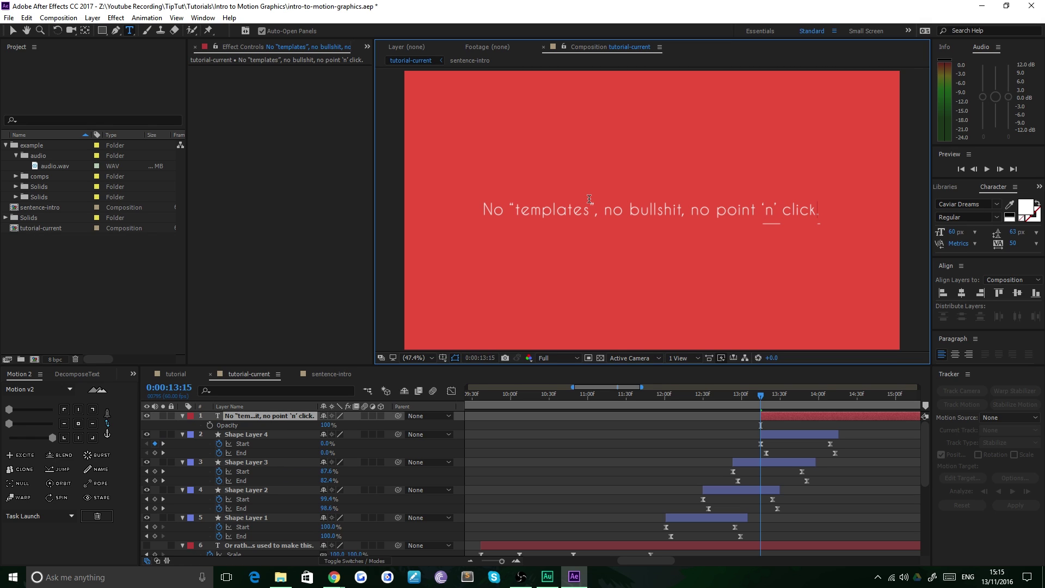
- Set the words "point 'n' click" to Bold, finish editing the text and select its layer
key(shift+Left)
key(shift+Left)
key(shift+Left)
key(shift+Left)
key(shift+Left)
key(shift+Left)
key(shift+Left)
key(shift+Left)
key(shift+Left)
key(shift+Left)
key(shift+Left)
key(shift+Left)
key(shift+Left)
key(shift+Left)
key(shift+Left)
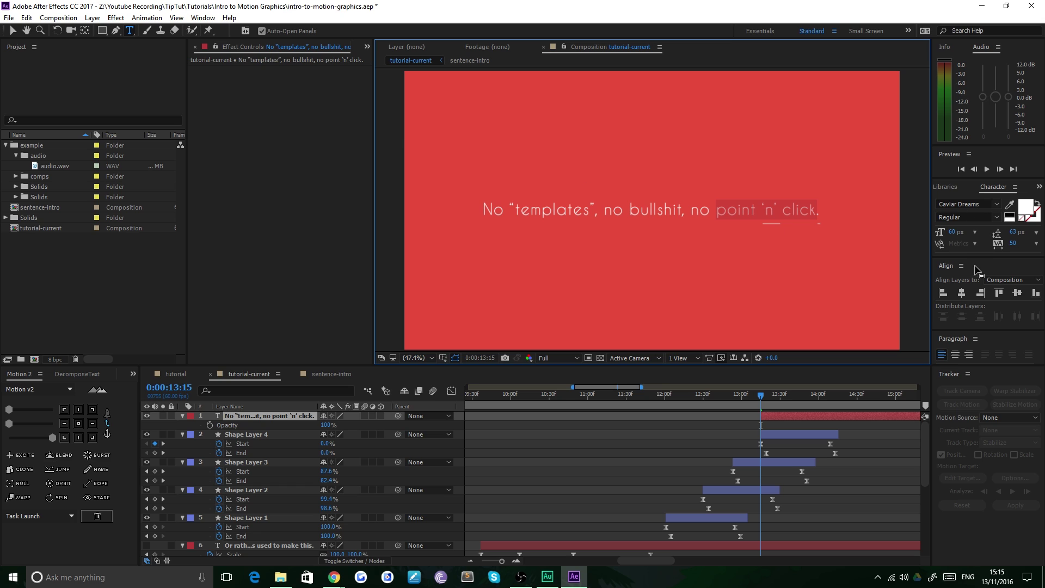
click(1001, 218)
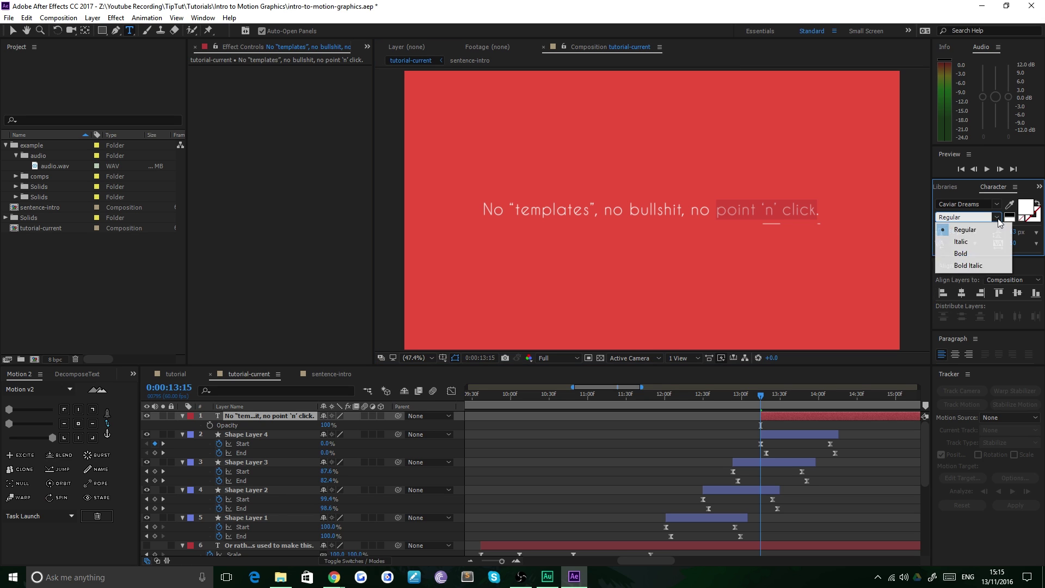
click(952, 252)
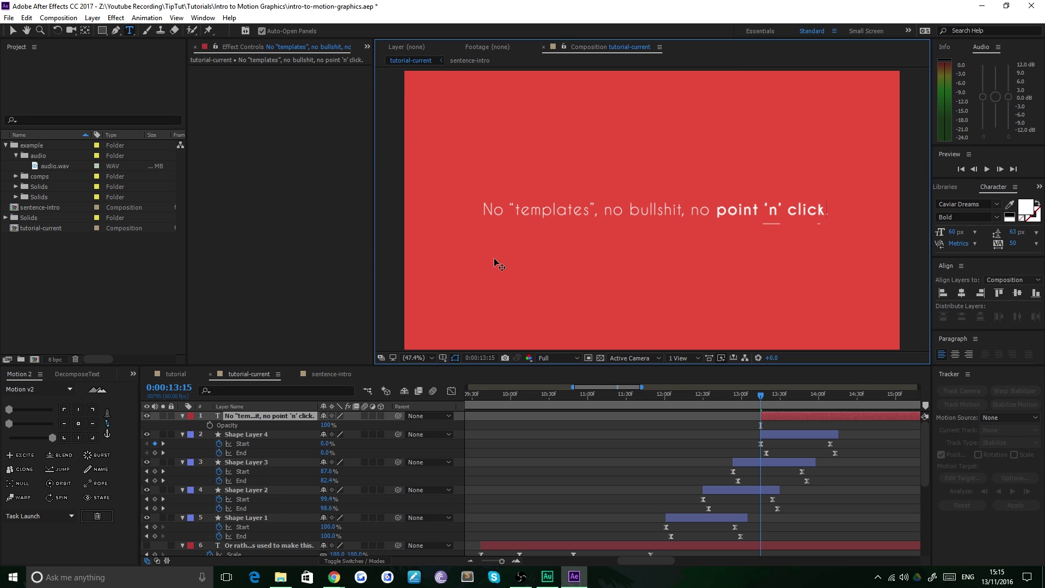
key(Escape)
key(v)
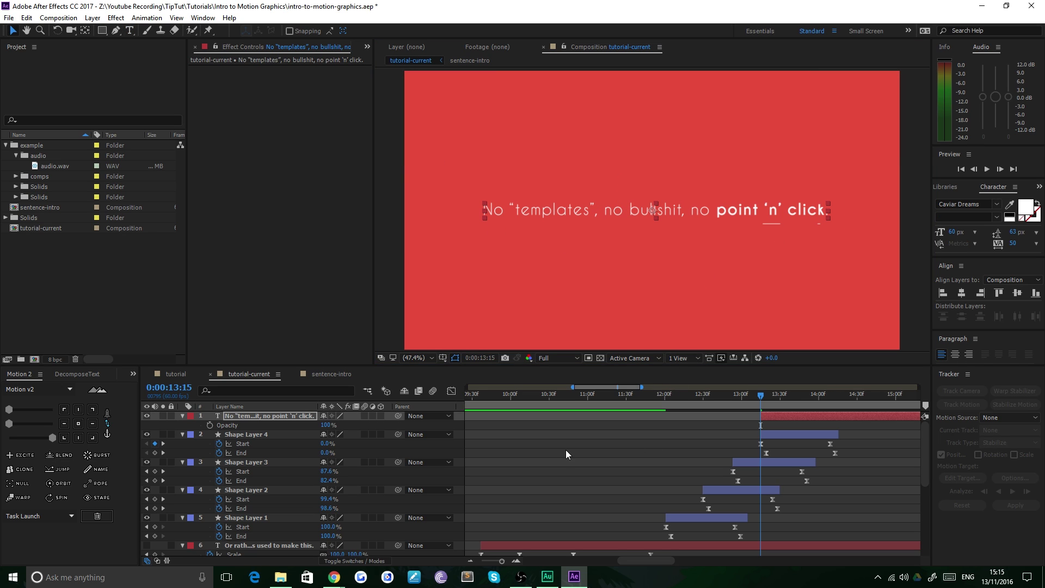
click(256, 416)
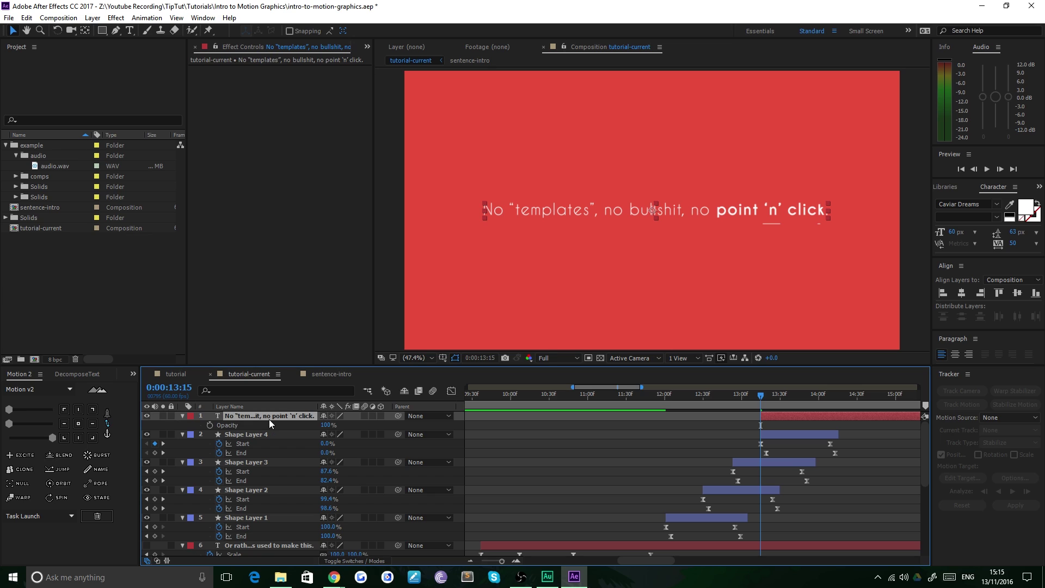
- Keyframe the new sentence layer's Position from 900, 540 at 0:00:13:15 to 960, 540 at 0:00:14:15
key(p)
click(210, 425)
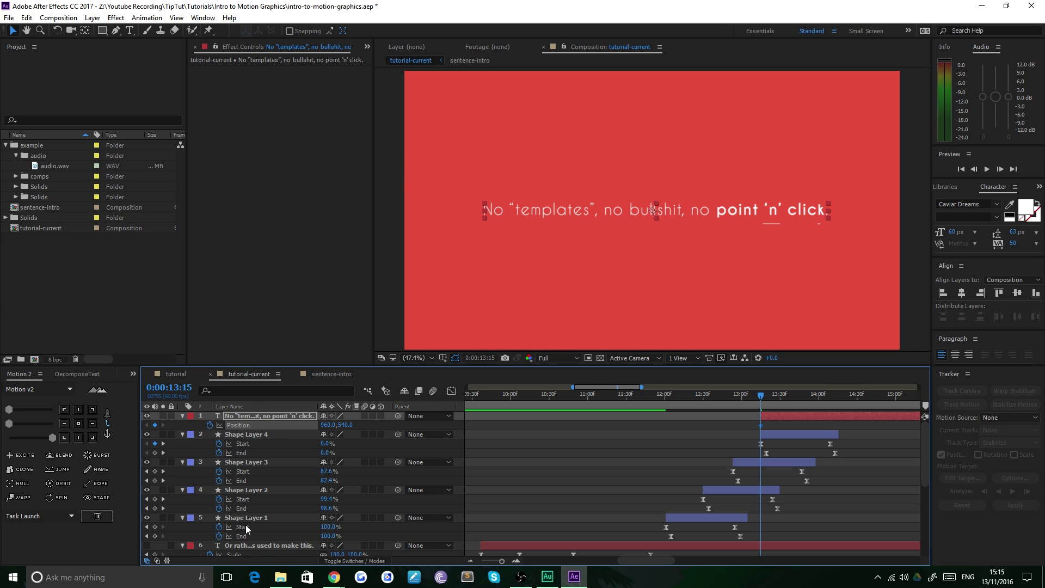
key(space)
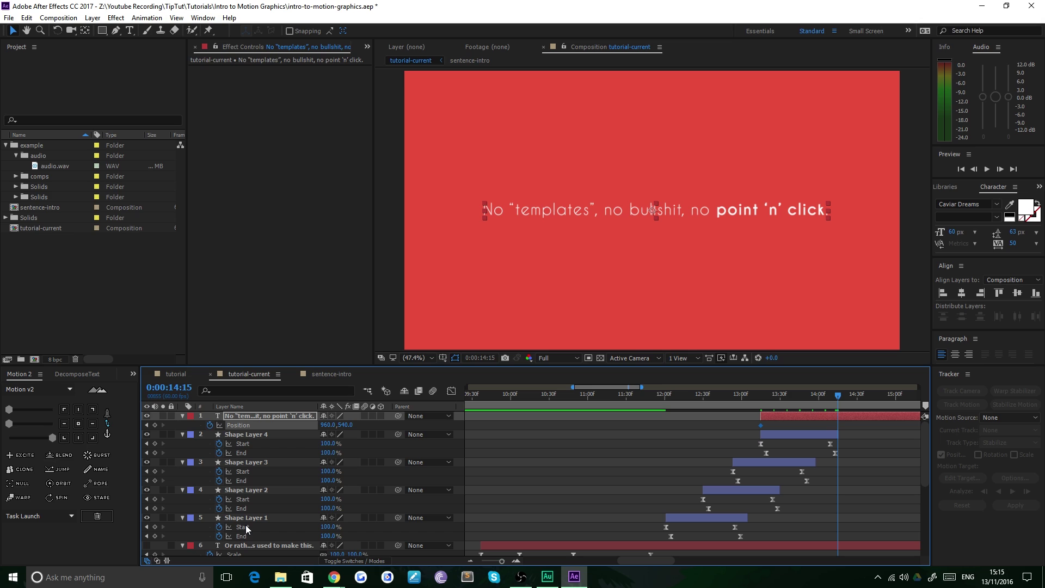
click(146, 425)
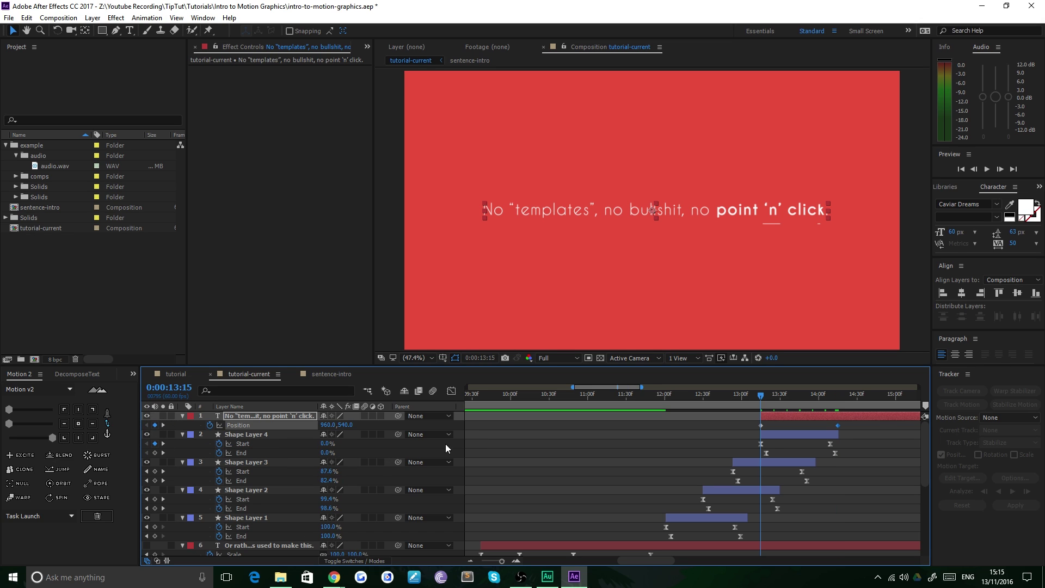
key(shift+Left)
key(shift+Left)
key(shift+Left)
key(shift+Left)
key(shift+Left)
key(shift+Left)
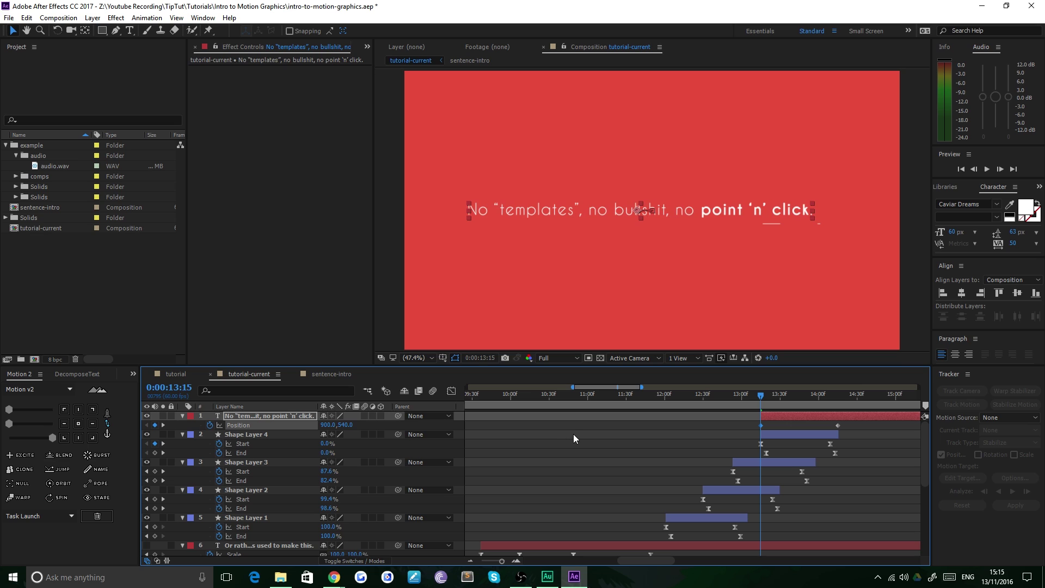
- Ease both Position keyframes of the new sentence with the Motion v2 easing and preview the movement
drag(846, 424, 724, 426)
click(53, 439)
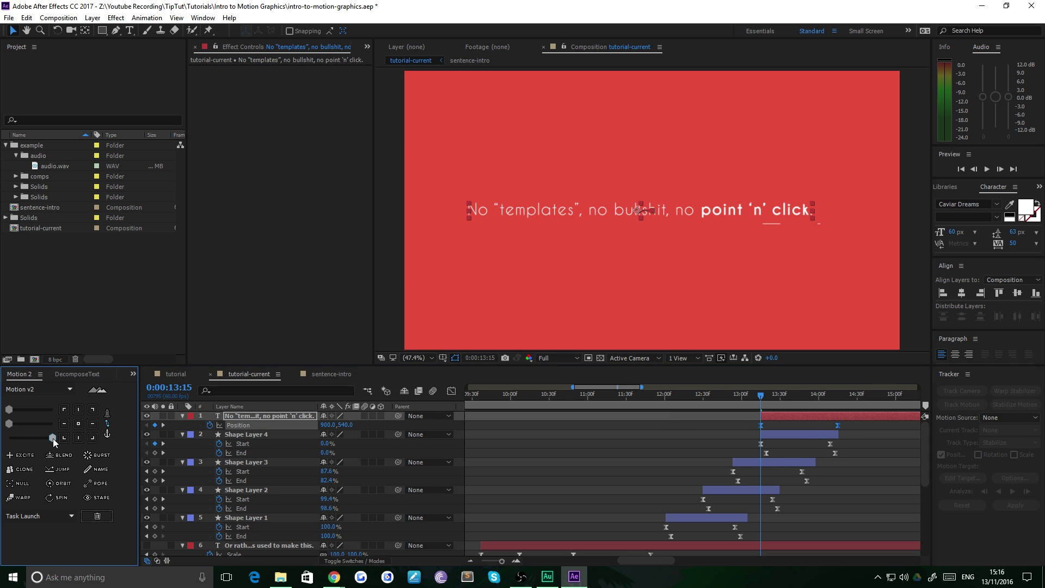
key(space)
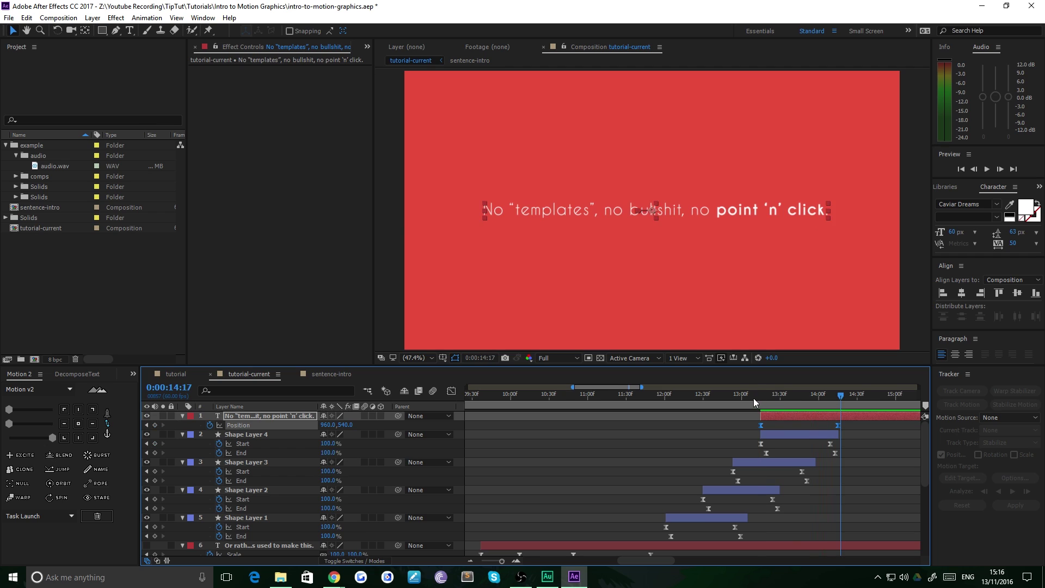
click(721, 396)
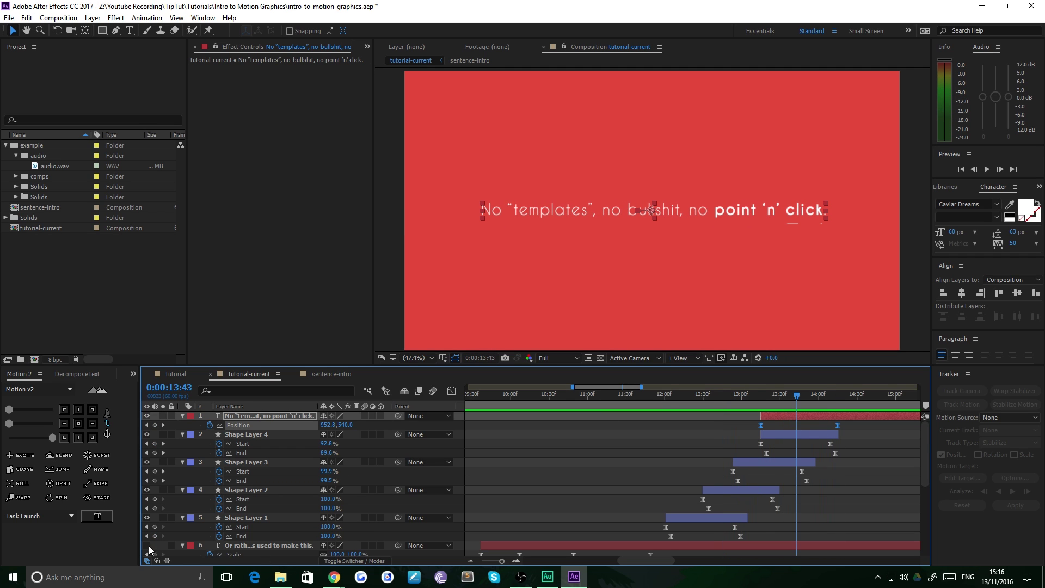
key(space)
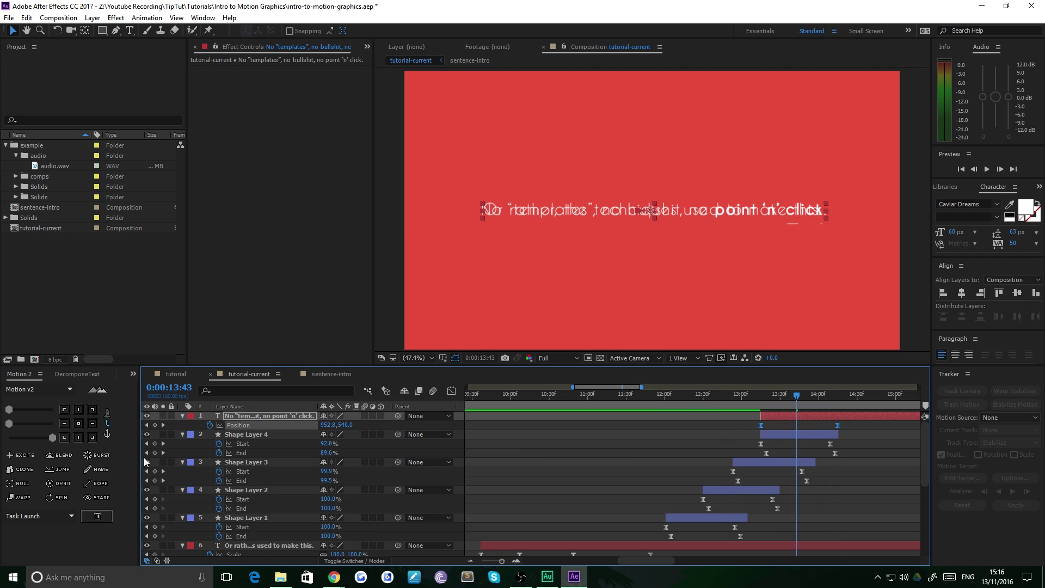
- Unhide the "Or rather, the techniques used to make this." layer, trim its out point to 0:00:13:14 and check the cut between the sentences
click(147, 425)
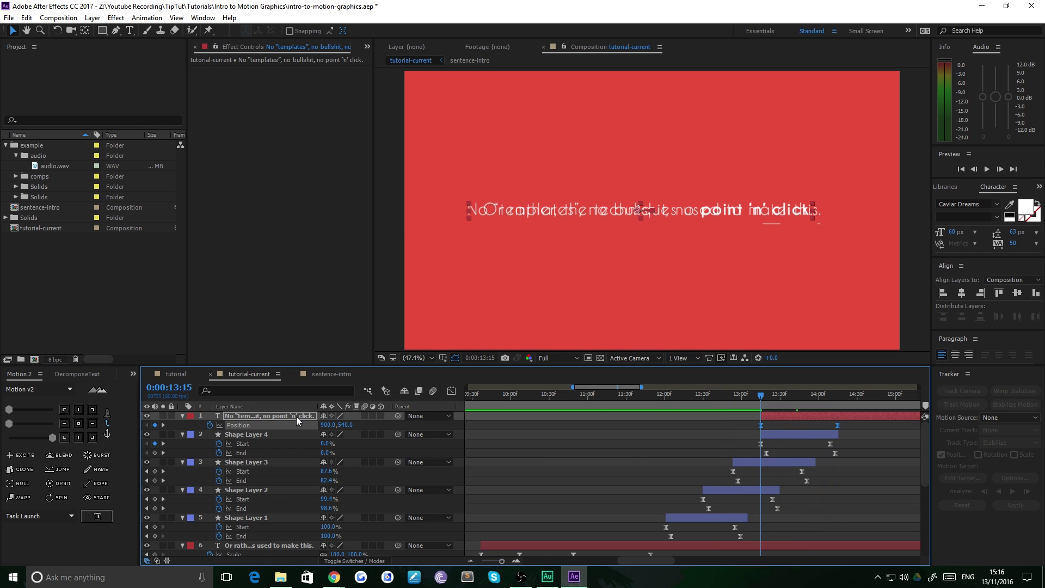
click(259, 546)
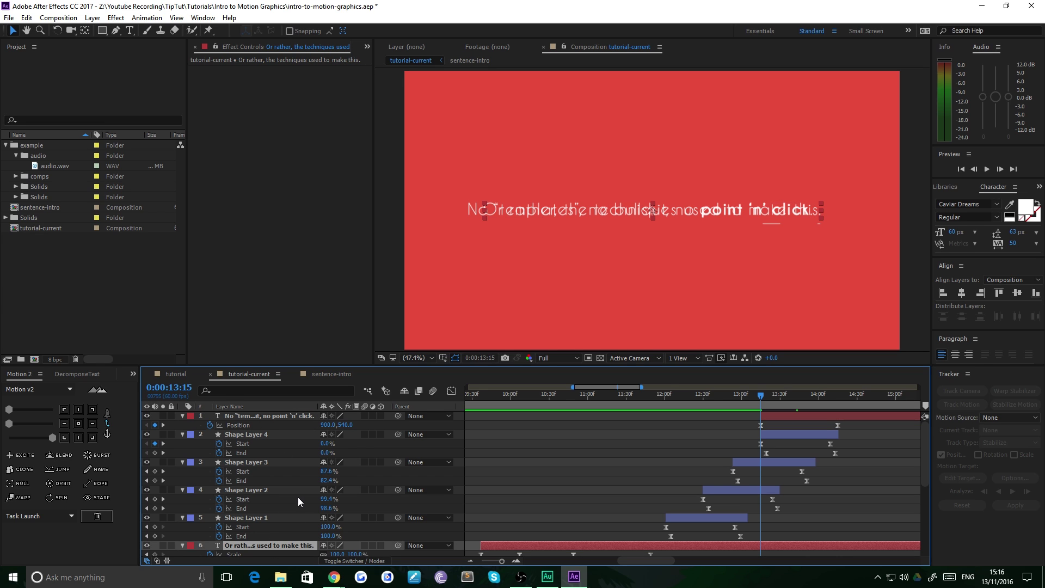
key(alt+bracketright)
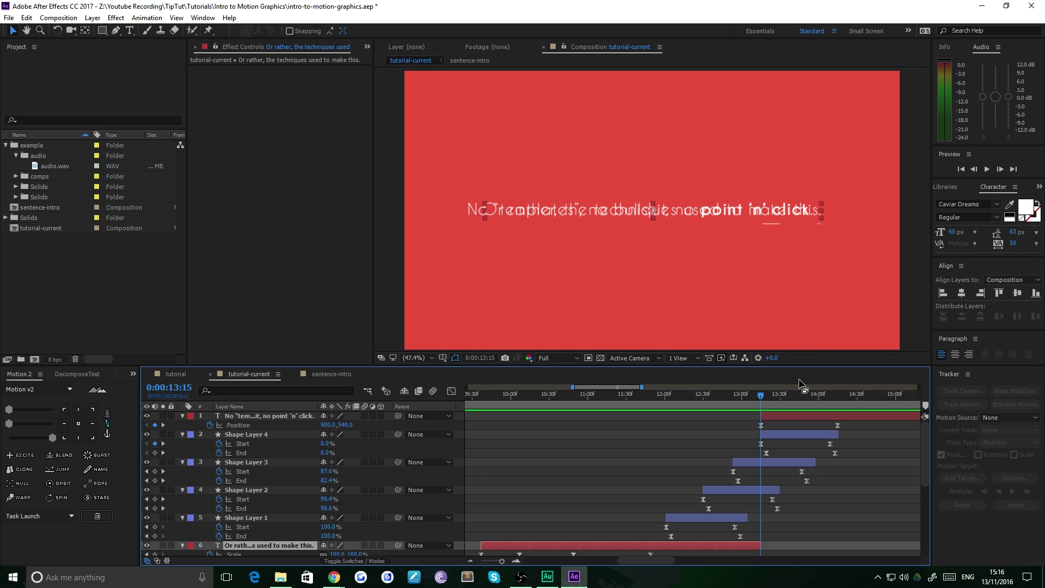
drag(751, 396, 759, 395)
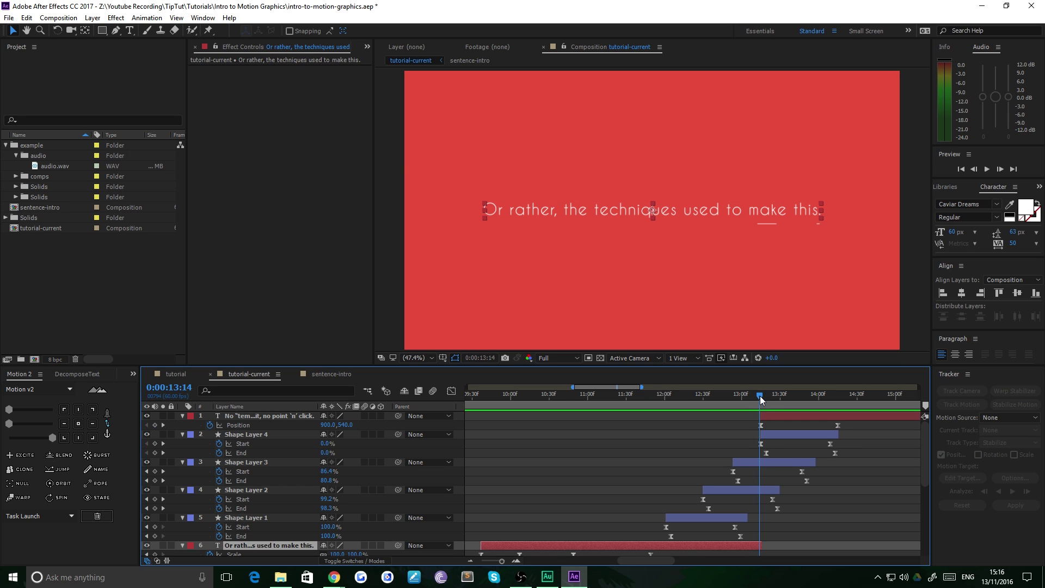
click(761, 400)
drag(761, 546, 762, 547)
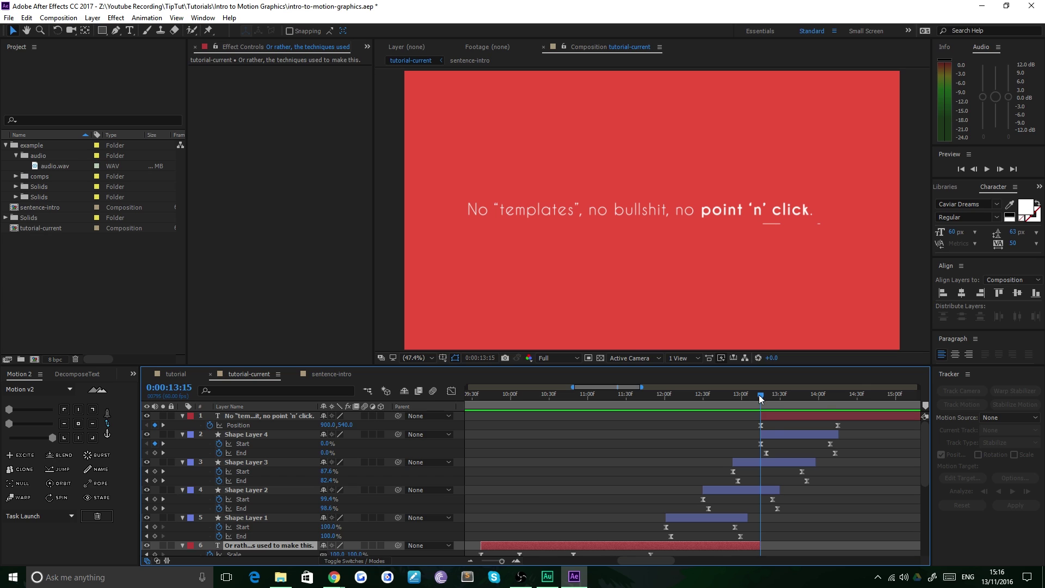
click(731, 402)
key(space)
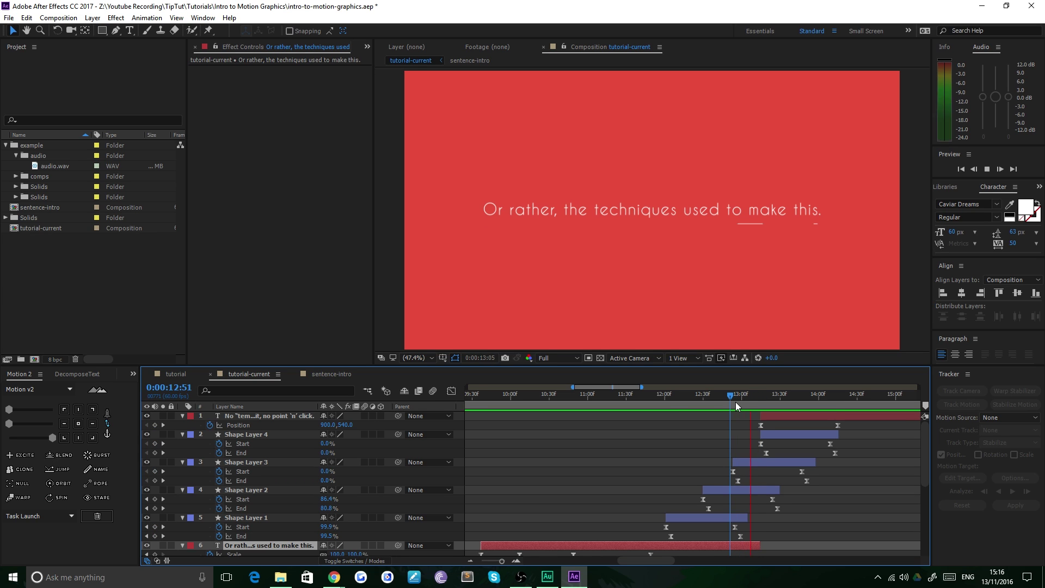
click(759, 395)
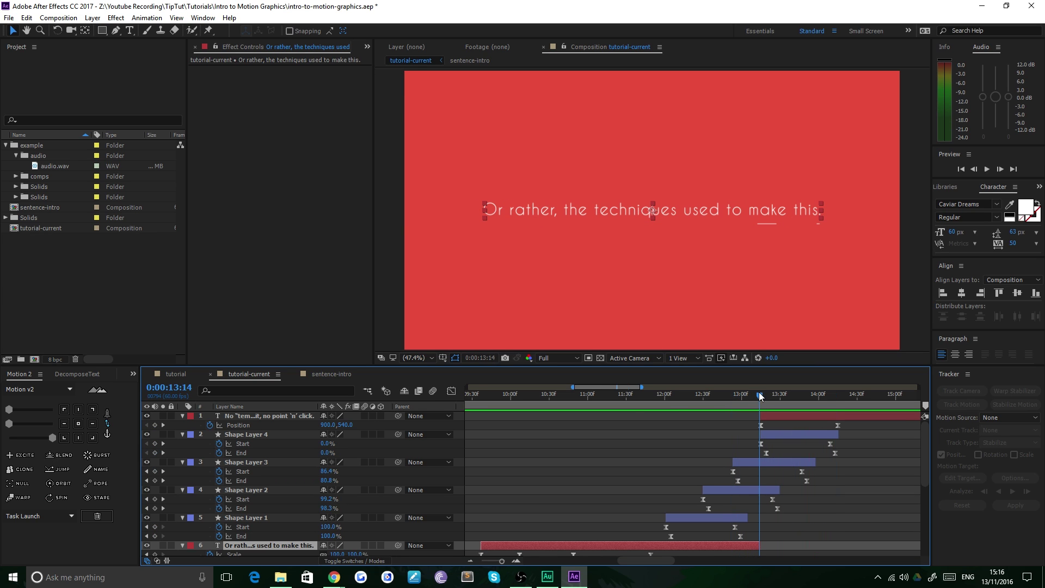
- Duplicate the No "templates", no bullshit, no point 'n' click. text layer twice and hide both duplicates
click(162, 425)
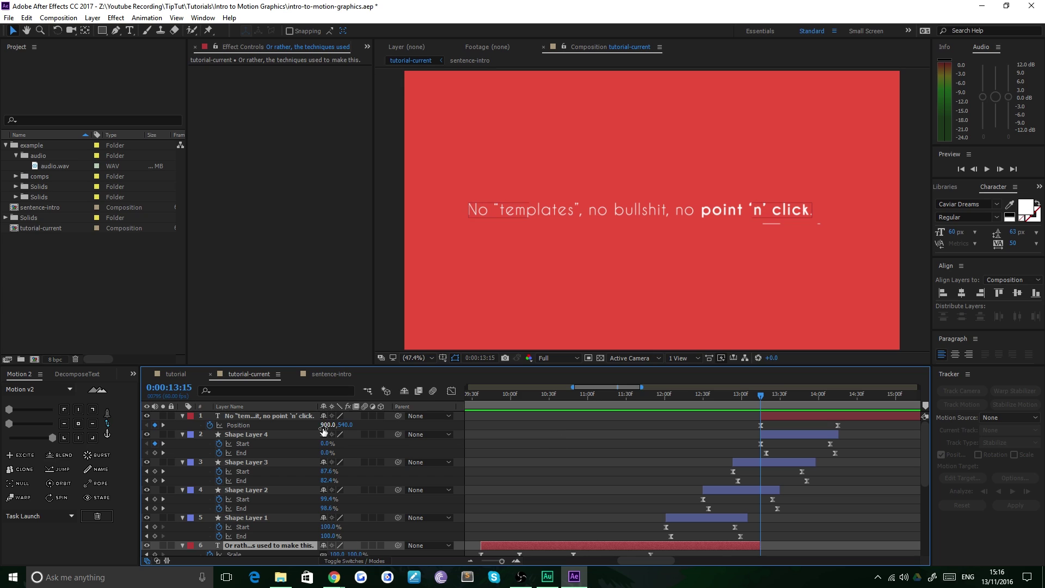
click(267, 416)
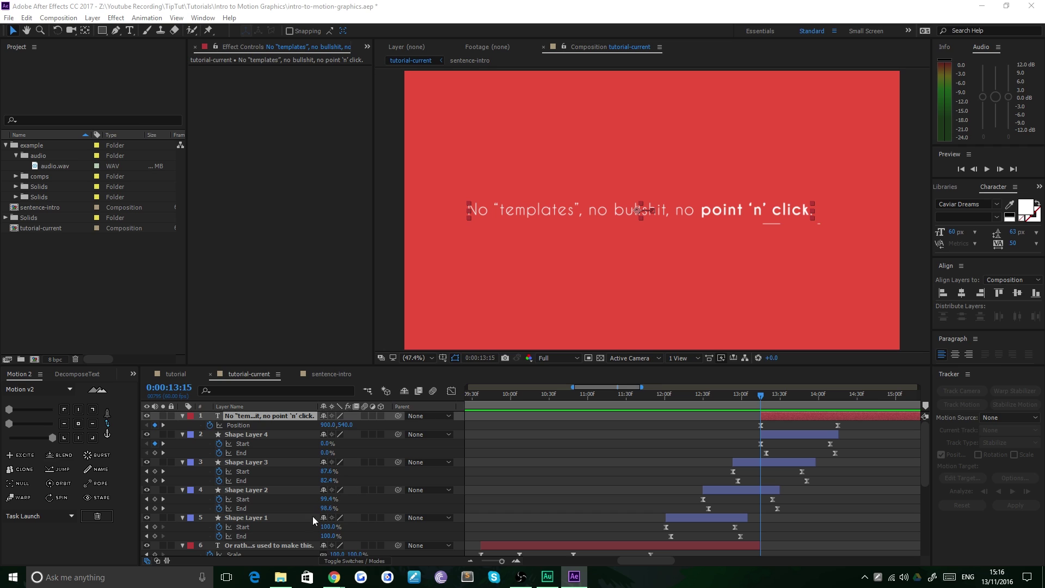
click(250, 462)
click(246, 420)
key(ctrl+d)
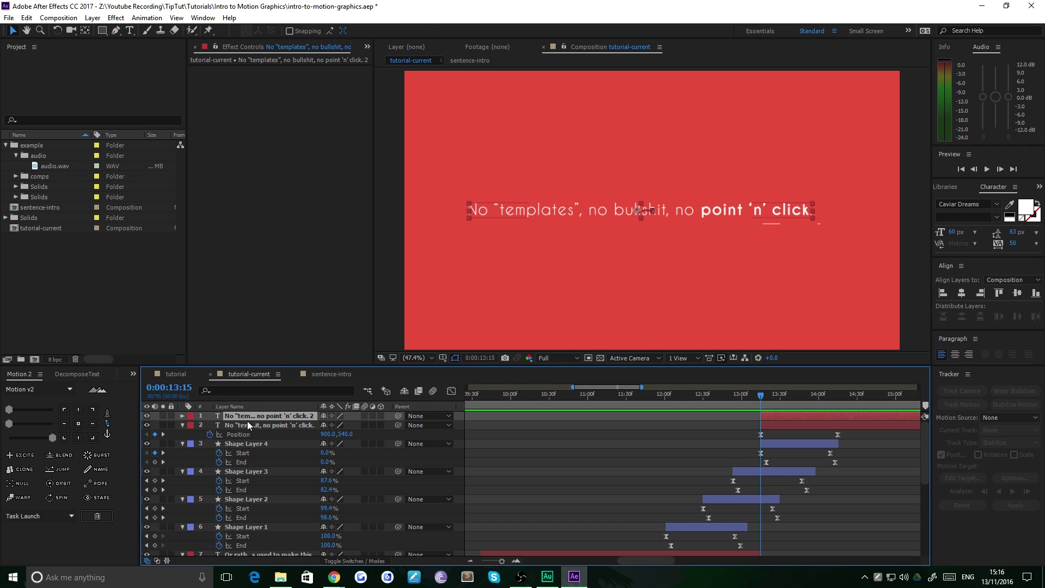
key(ctrl+d)
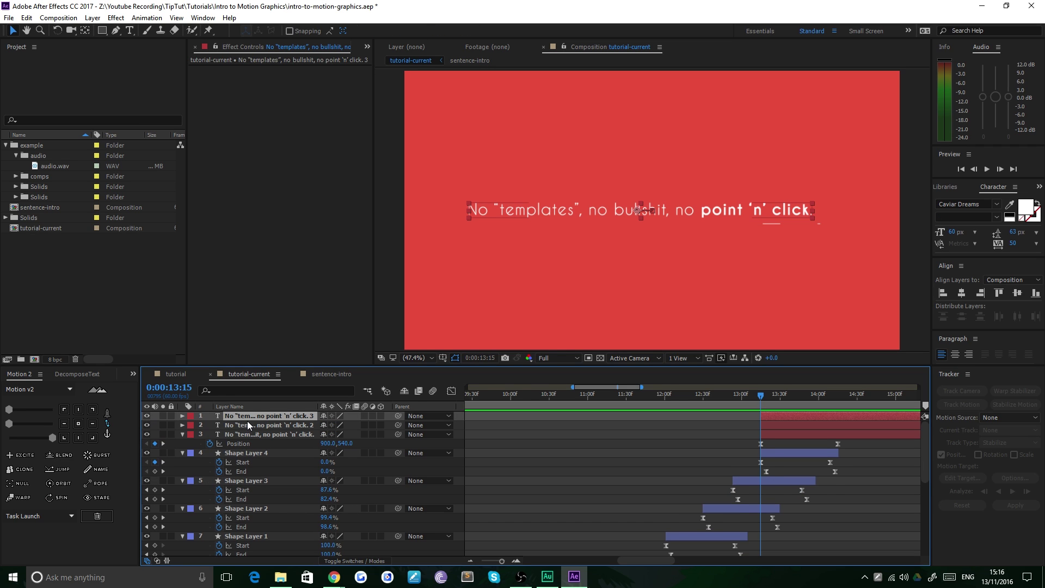
click(146, 434)
click(146, 416)
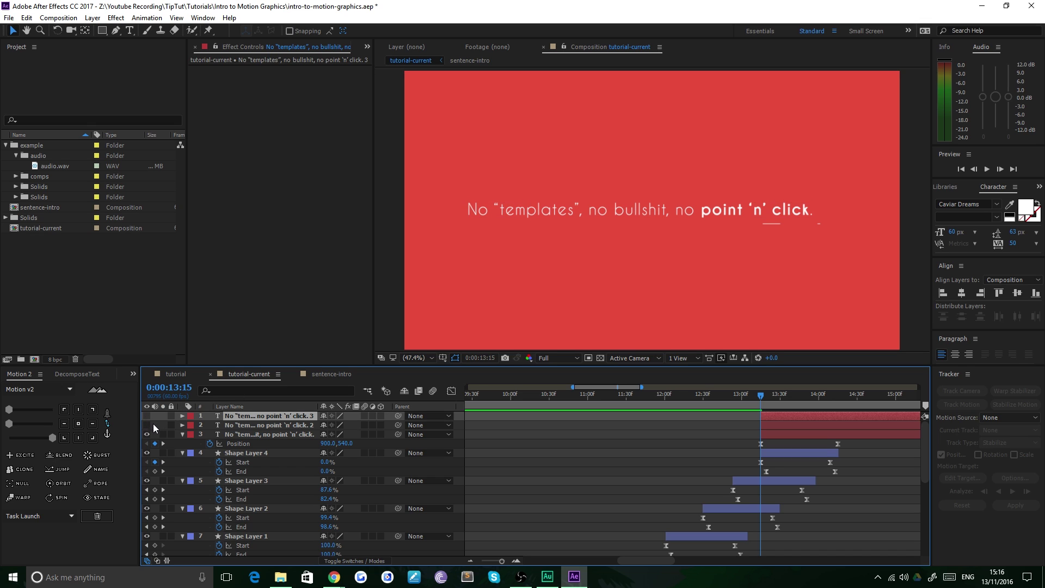
- Shorten the text of the original new sentence layer to No "templates", and finish editing
click(234, 434)
key(t)
click(601, 217)
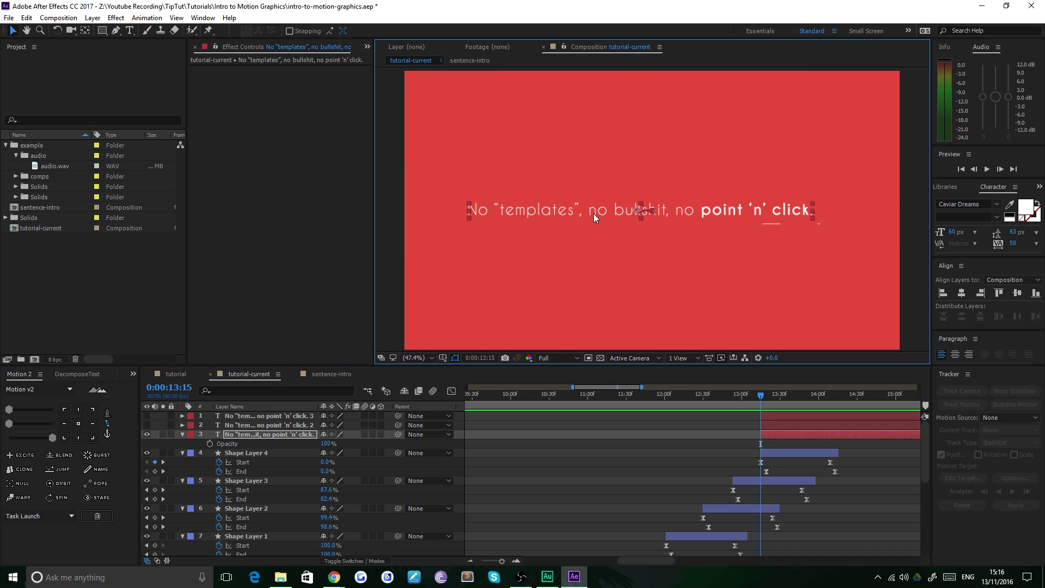
click(504, 218)
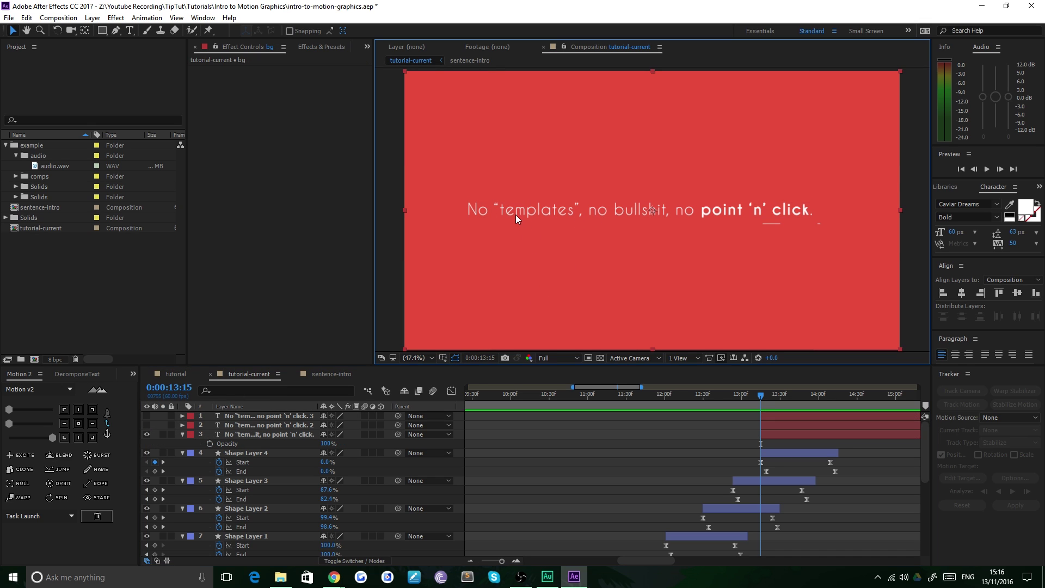
click(244, 433)
double_click(589, 213)
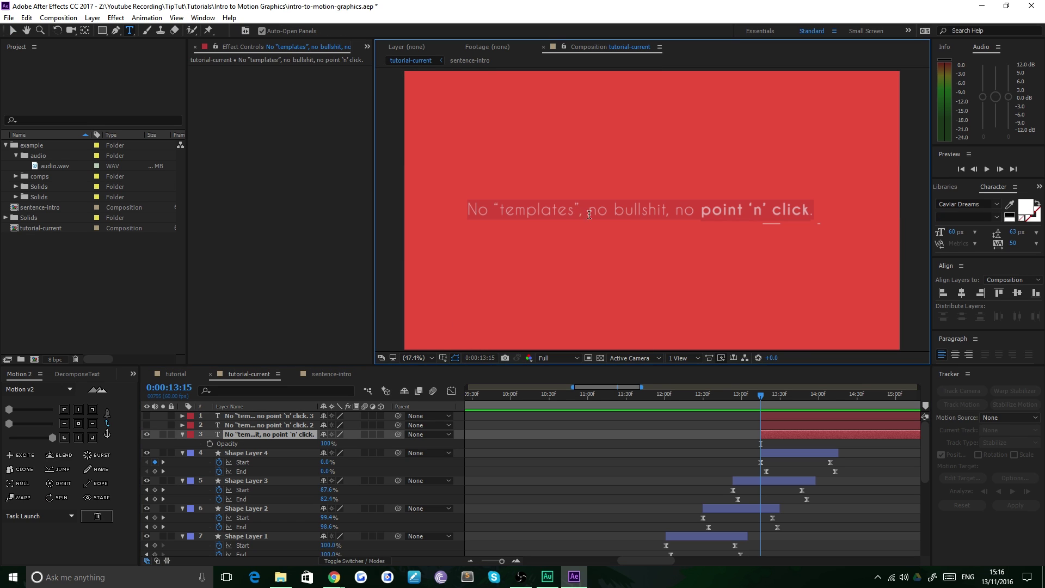
drag(589, 214, 828, 213)
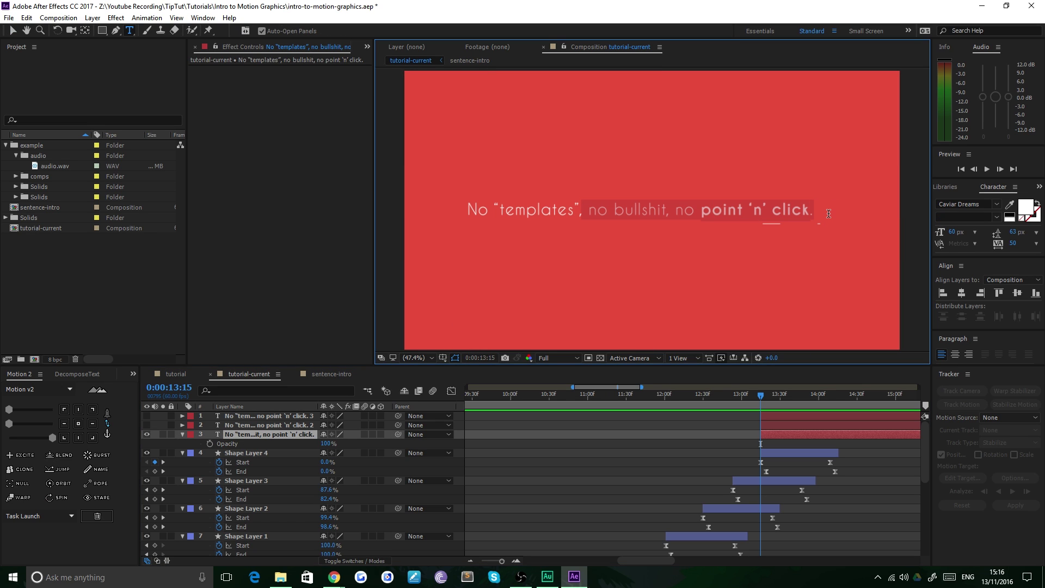
key(BackSpace)
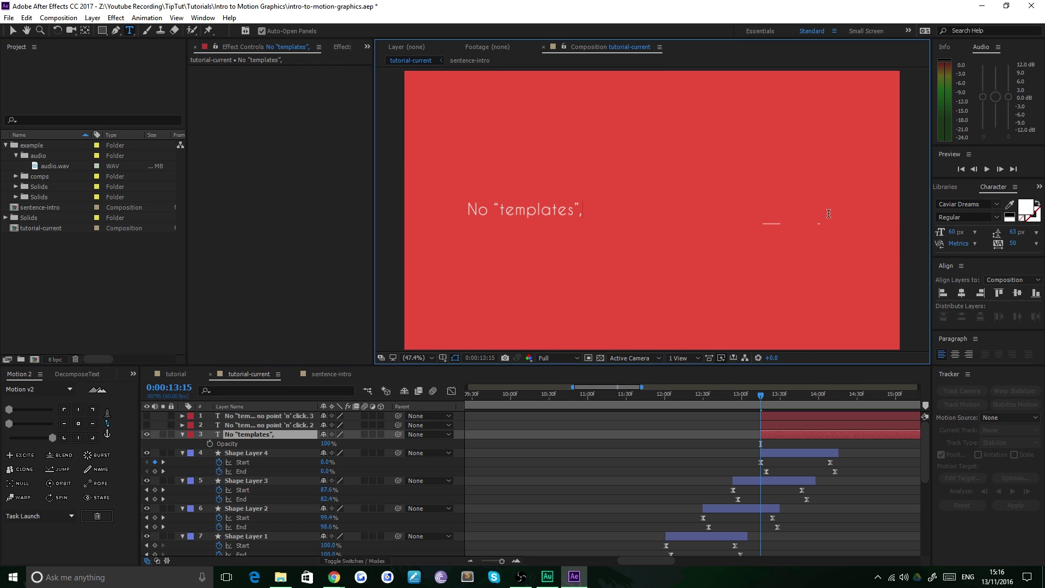
click(12, 31)
- Show the first duplicate in place of the No "templates", layer and shorten its text to No "templates", no bullshit,
click(146, 425)
click(147, 434)
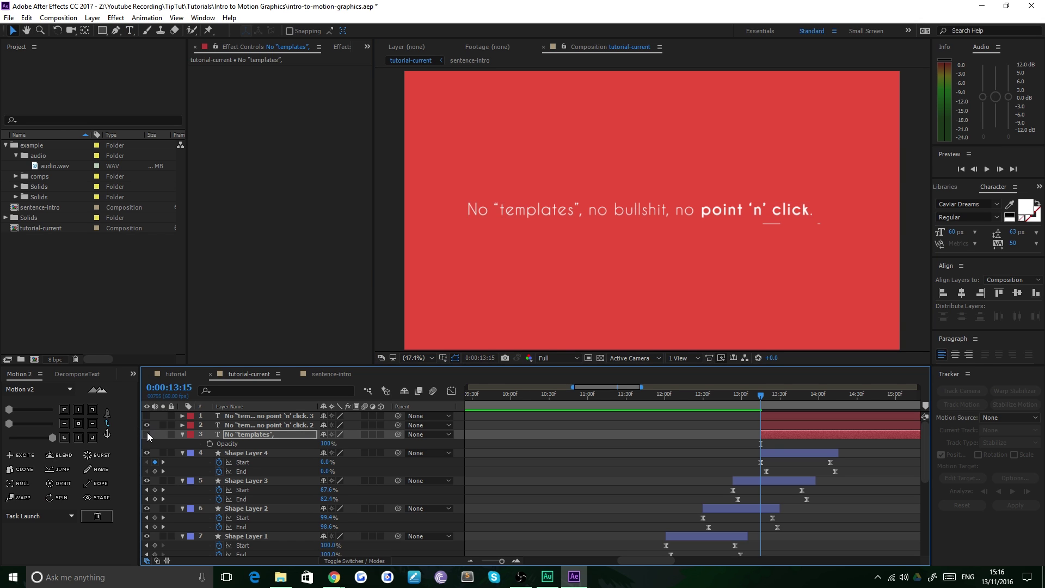
click(239, 428)
key(p)
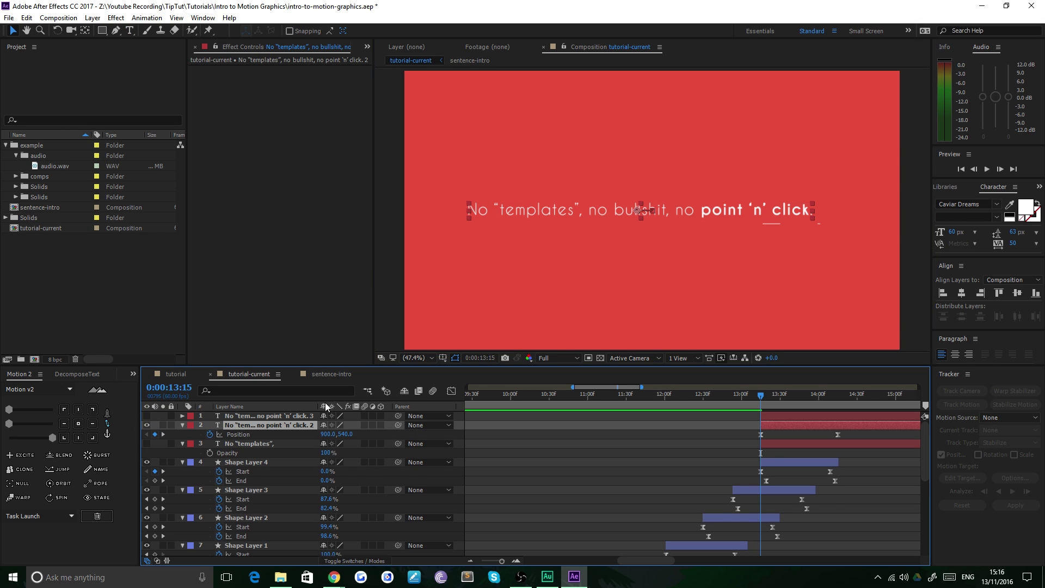
double_click(563, 209)
drag(669, 211, 768, 212)
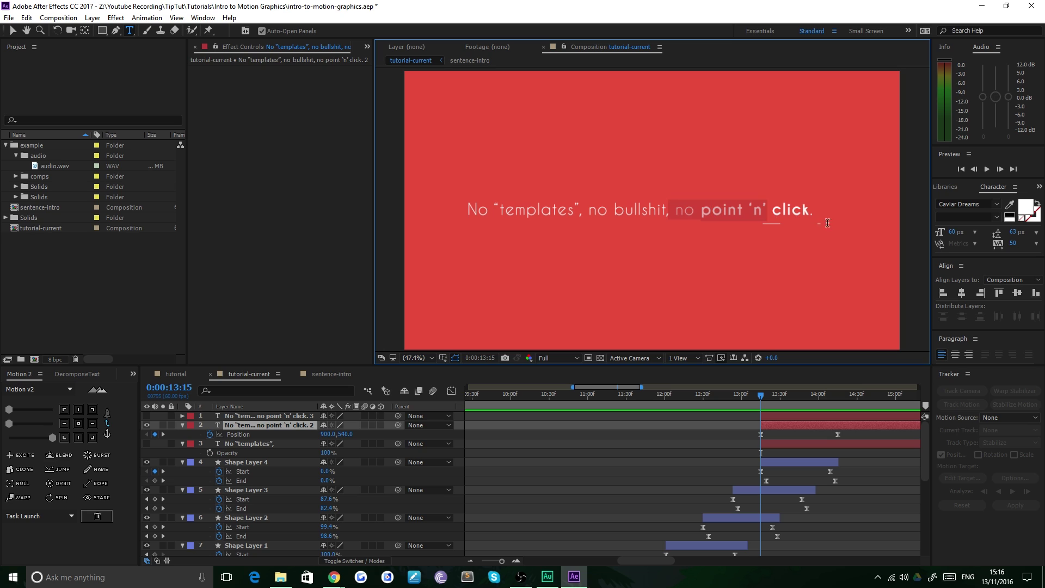
shift+click(825, 209)
key(BackSpace)
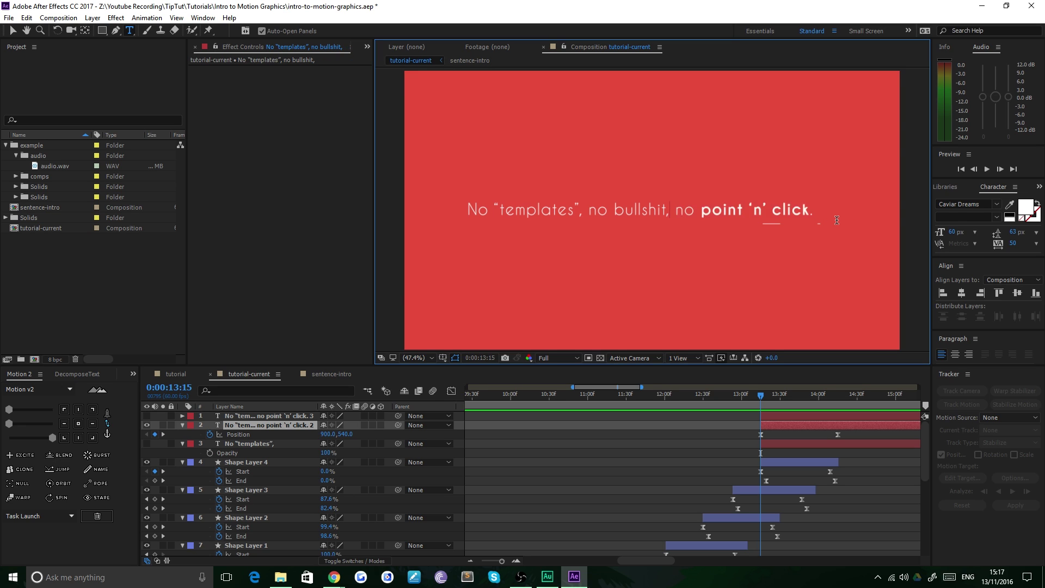
click(12, 30)
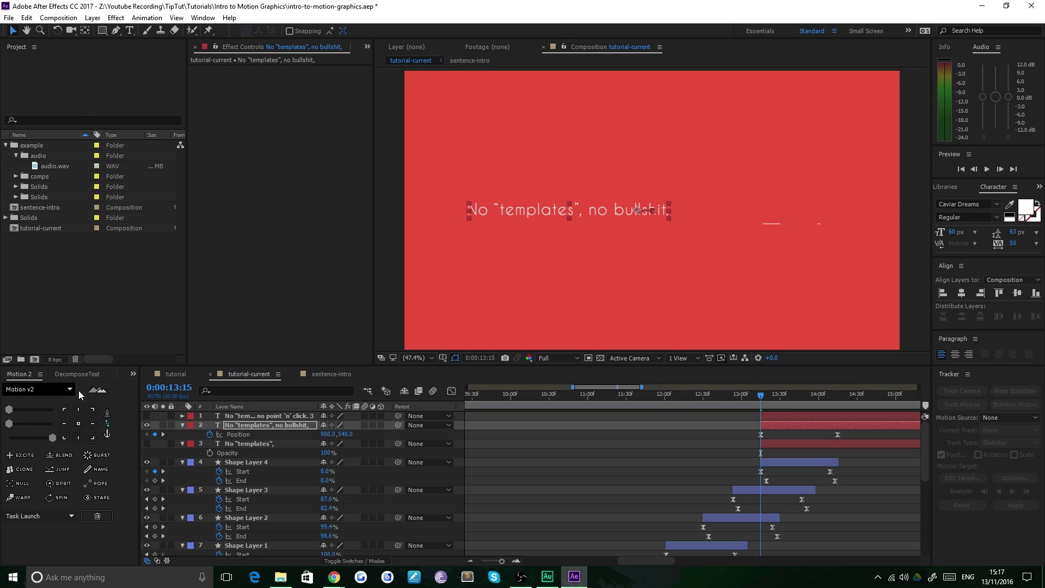
- Make all three No "templates" text layers visible, select them together and reveal their Position keyframes
click(268, 415)
click(147, 416)
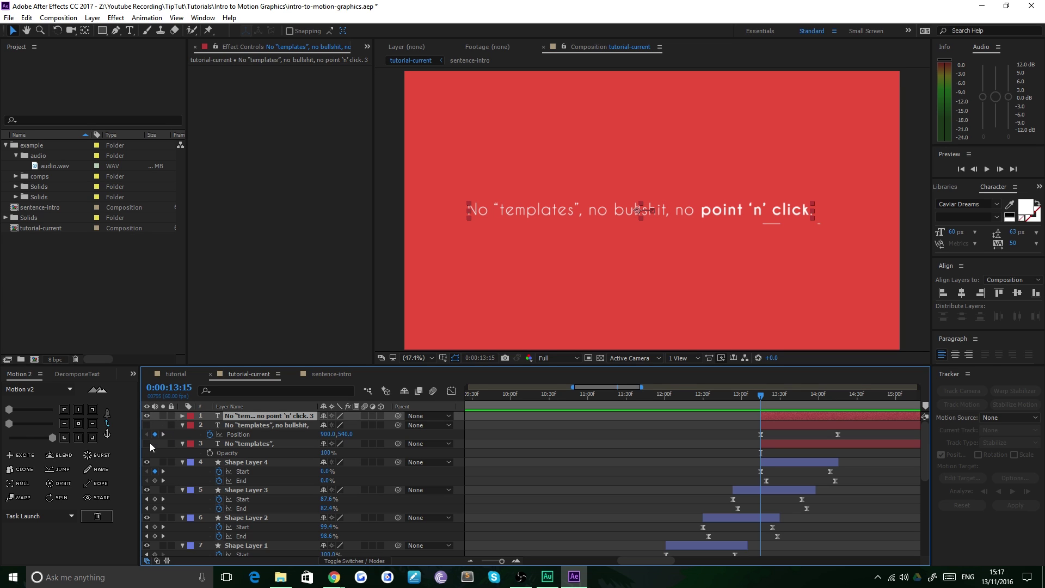
click(250, 443)
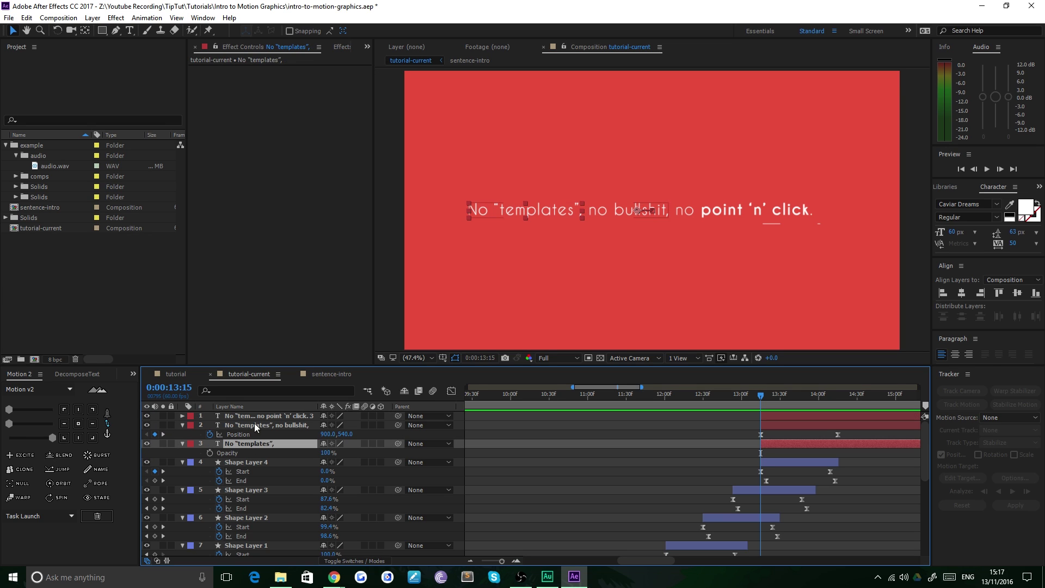
shift+click(261, 417)
key(p)
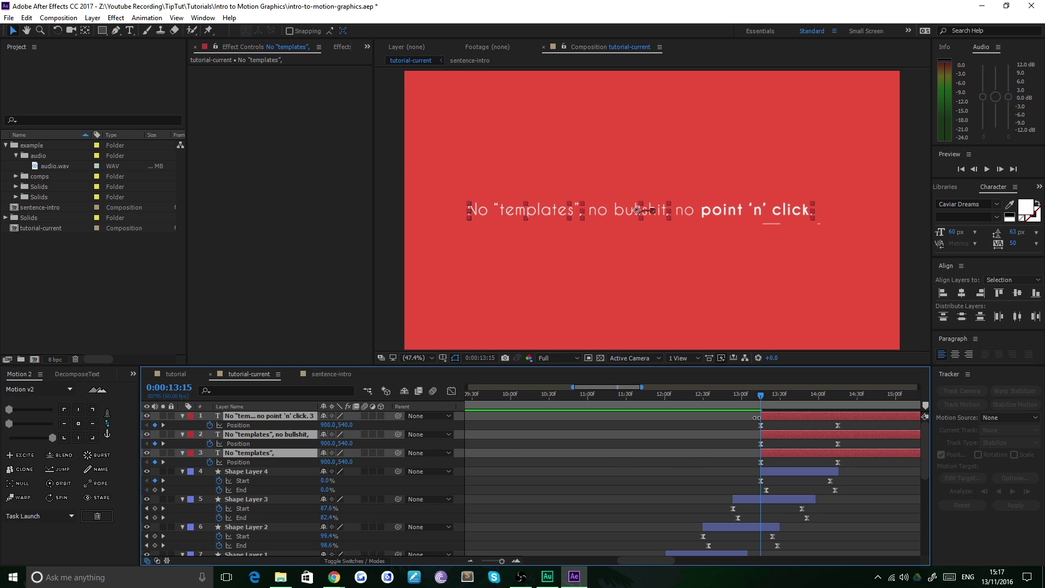
- Play the finished tutorial composition from 0:00:11:48 and examine how the three sentence parts are timed around 0:00:13:52
click(170, 376)
drag(673, 399, 652, 412)
key(space)
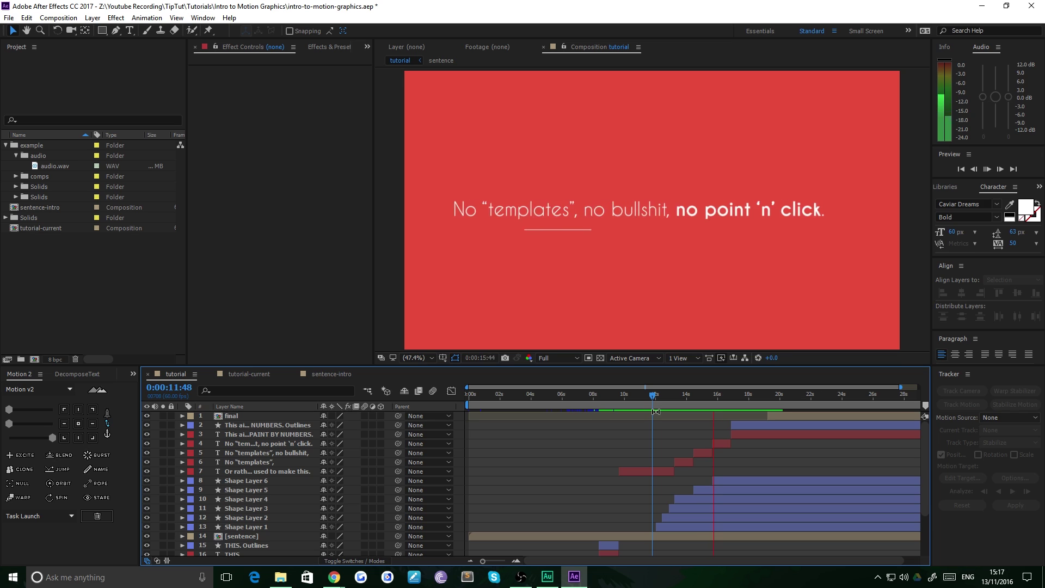
click(686, 400)
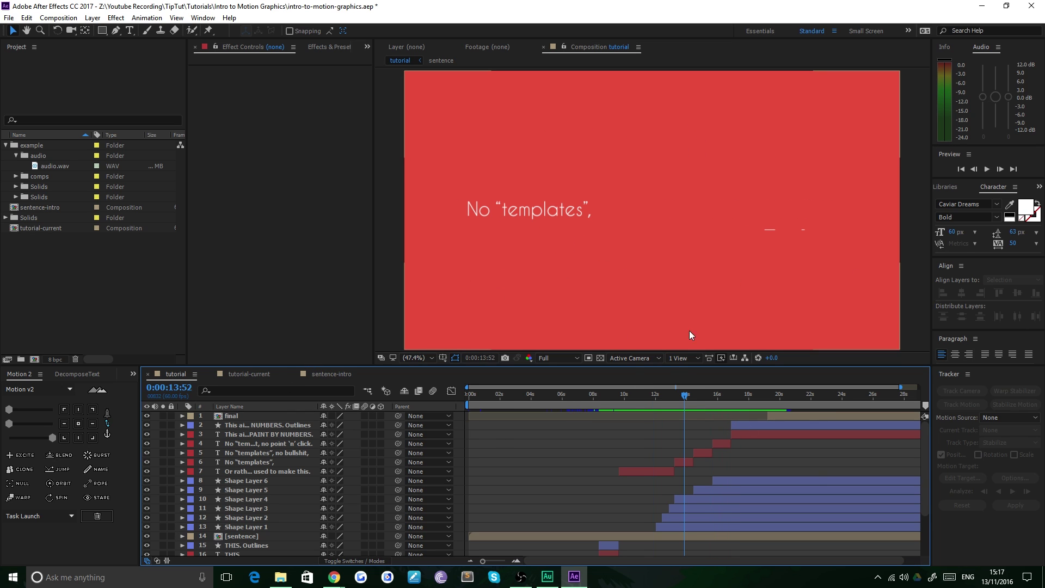
- Return to the tutorial-current composition and hide the No "templates", no bullshit, layer and the full-sentence text layer
click(266, 373)
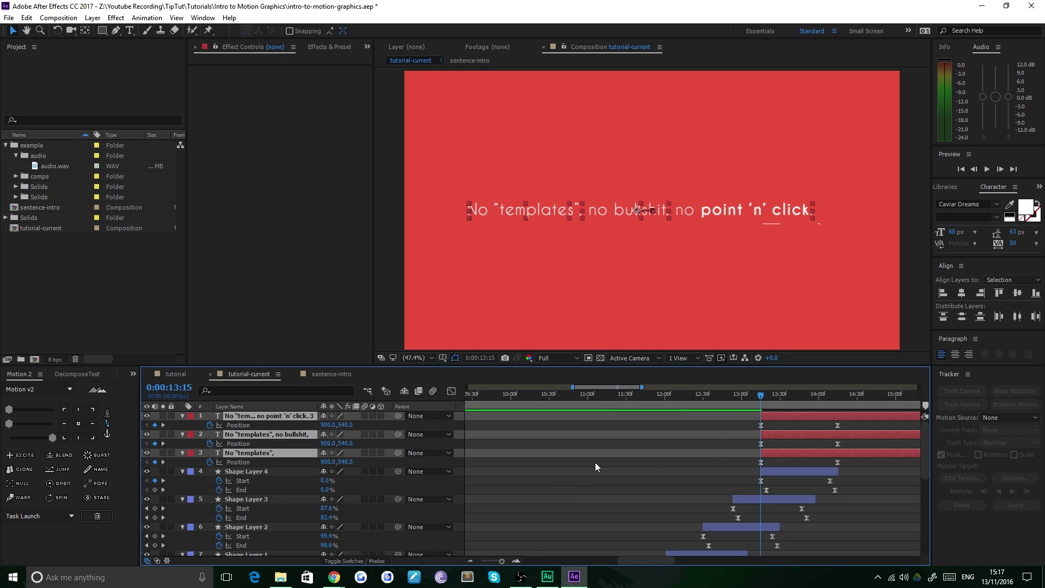
click(261, 472)
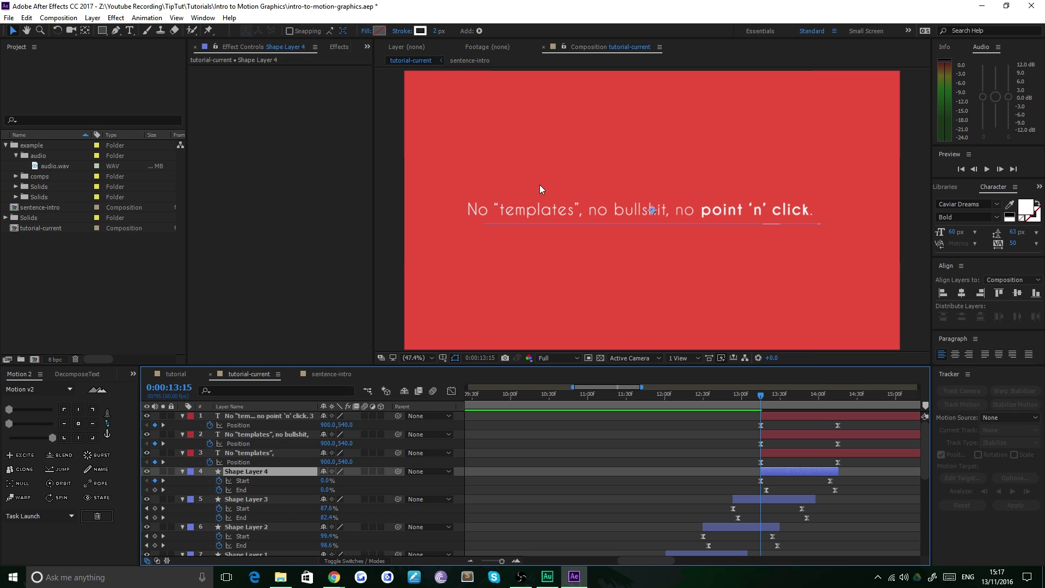
drag(146, 437, 146, 416)
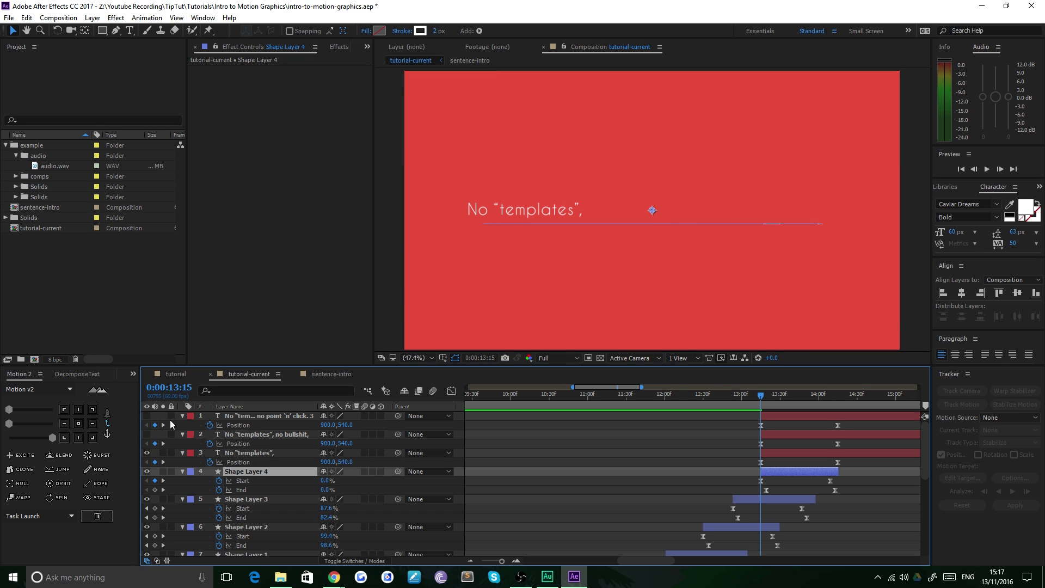
- Preview the audio from 0:00:12:41 and shift the No "templates", no bullshit, layer to start at 0:00:14:24
click(717, 394)
key(space)
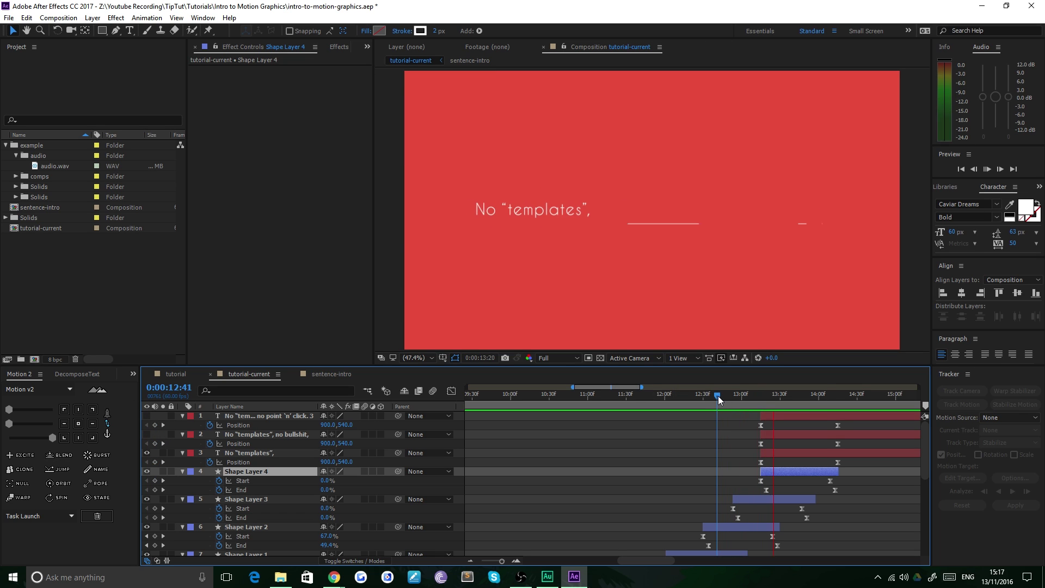
drag(779, 404, 850, 394)
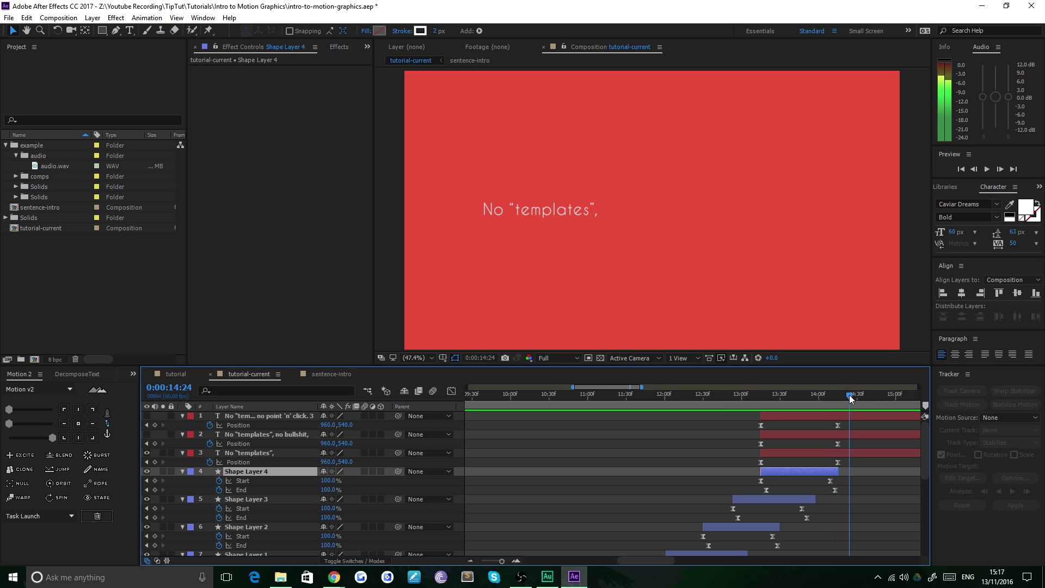
click(782, 435)
drag(772, 436, 851, 436)
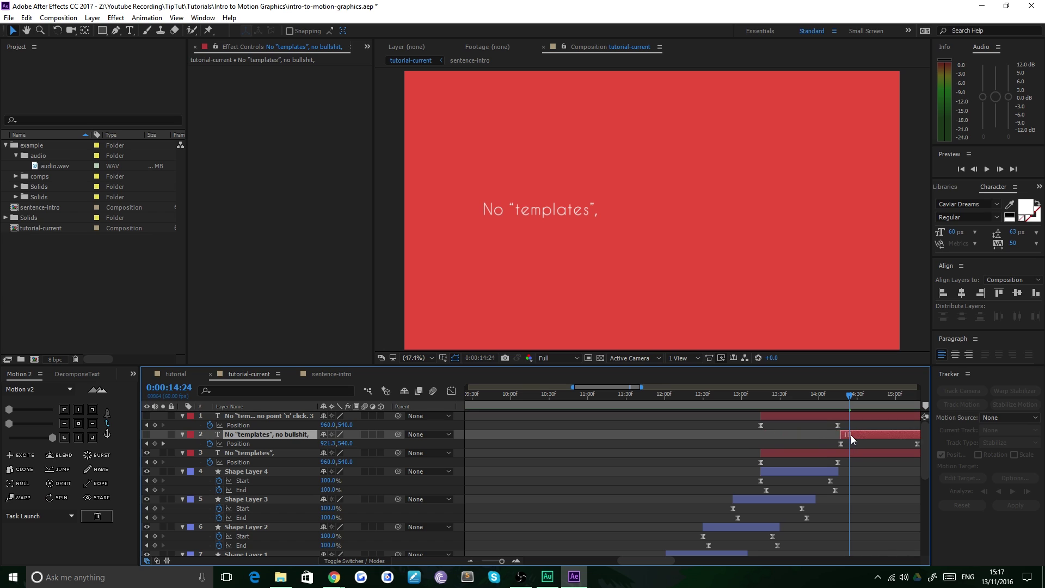
- Duplicate Shape Layer 4, place the copy directly beneath the No "templates", no bullshit, layer starting at 0:00:14:24, and reveal its keyframes
click(806, 471)
key(ctrl+d)
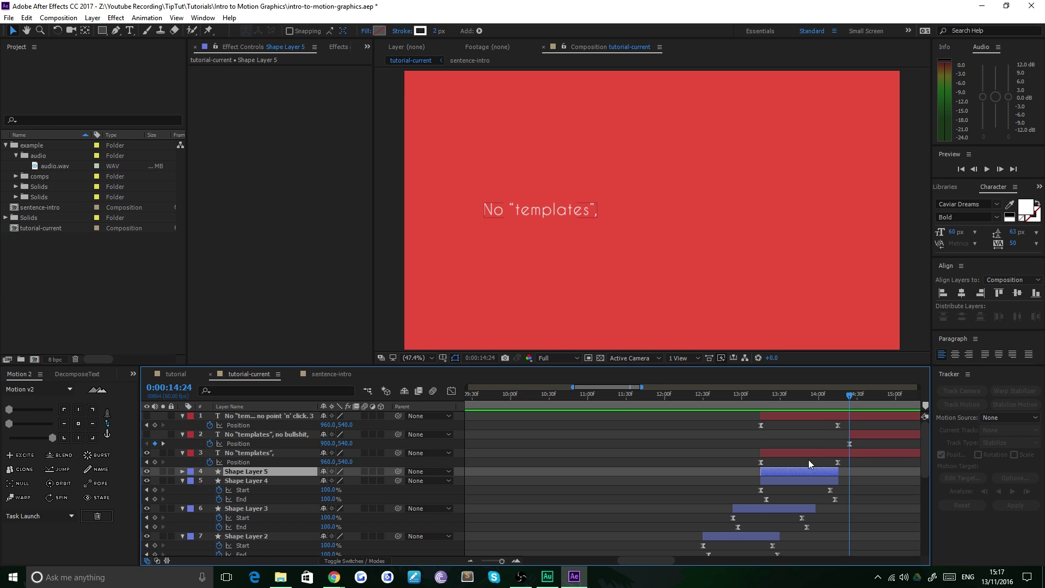
drag(246, 471, 245, 450)
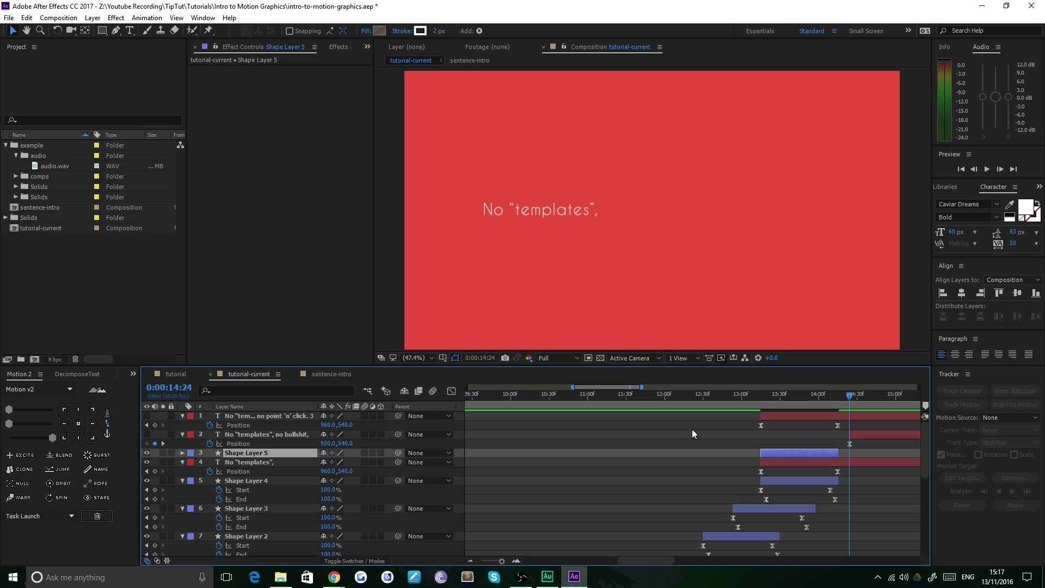
drag(796, 452, 870, 452)
key(u)
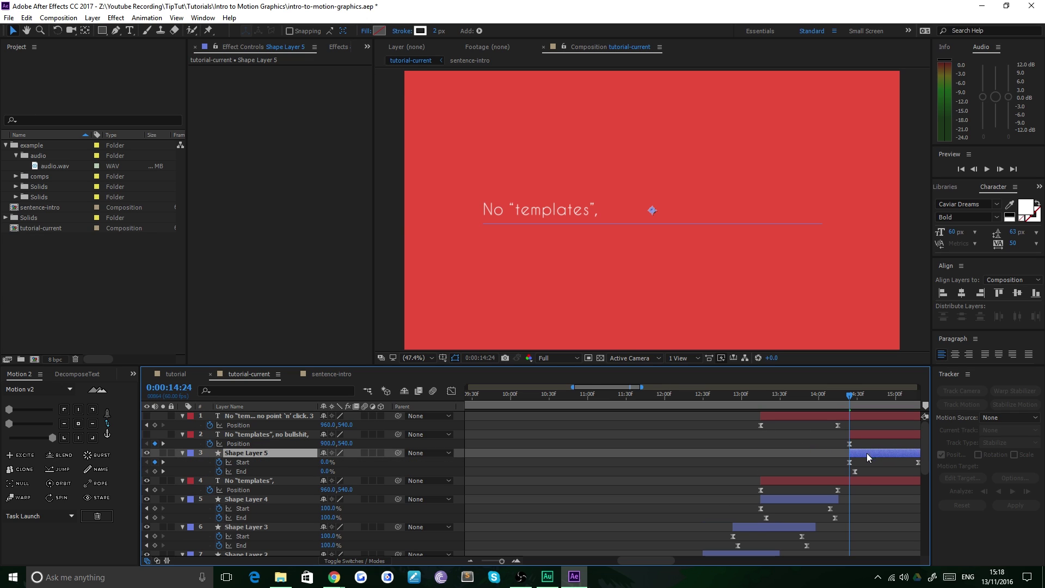
- Trim the end of the No "templates", text layer to 0:00:14:24
drag(629, 561, 660, 555)
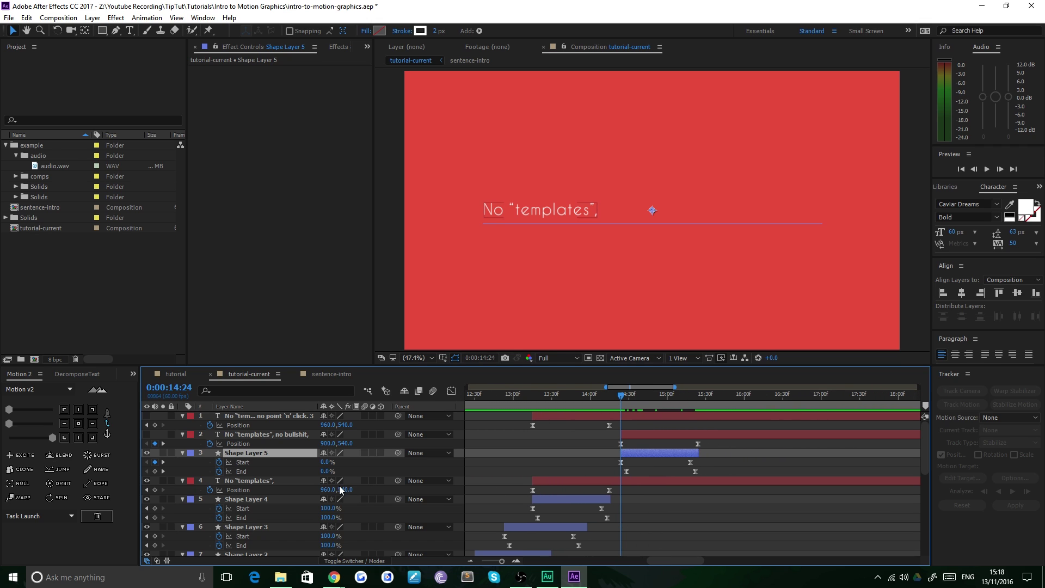
click(603, 483)
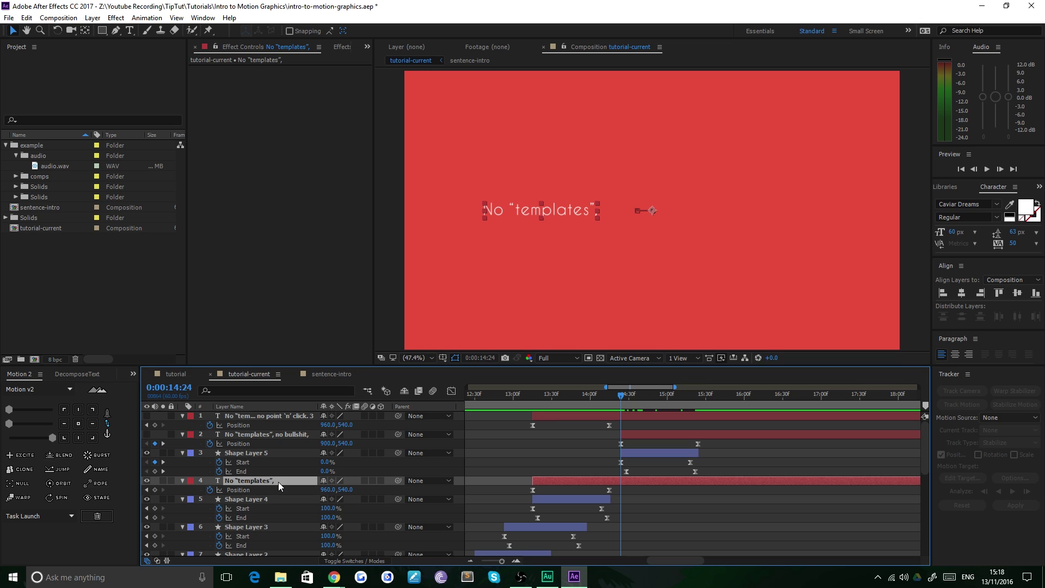
key(alt+bracketright)
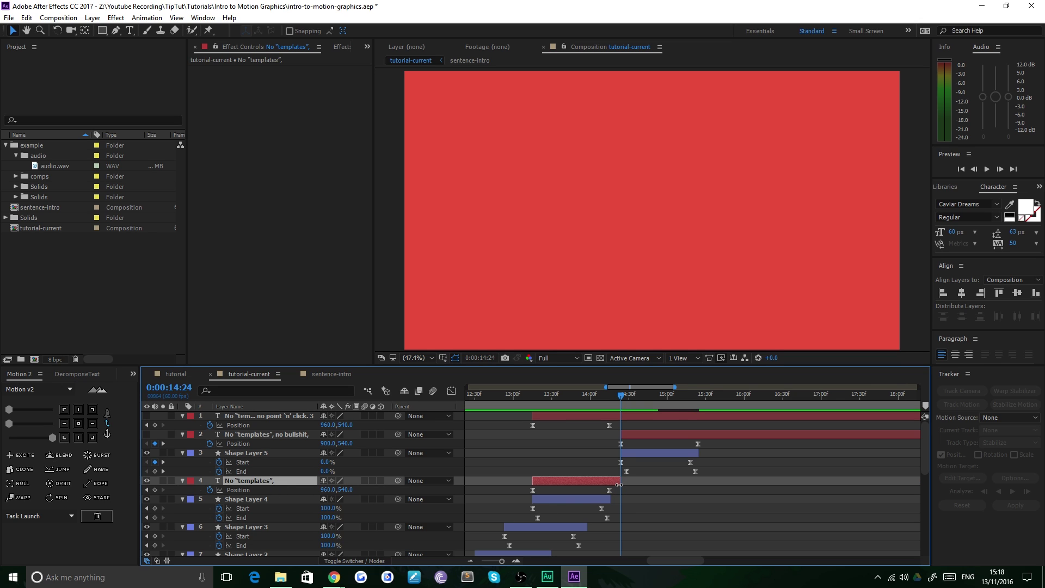
- Shift the full-sentence layer ending in no point 'n' click. to start at 0:00:15:37
click(619, 417)
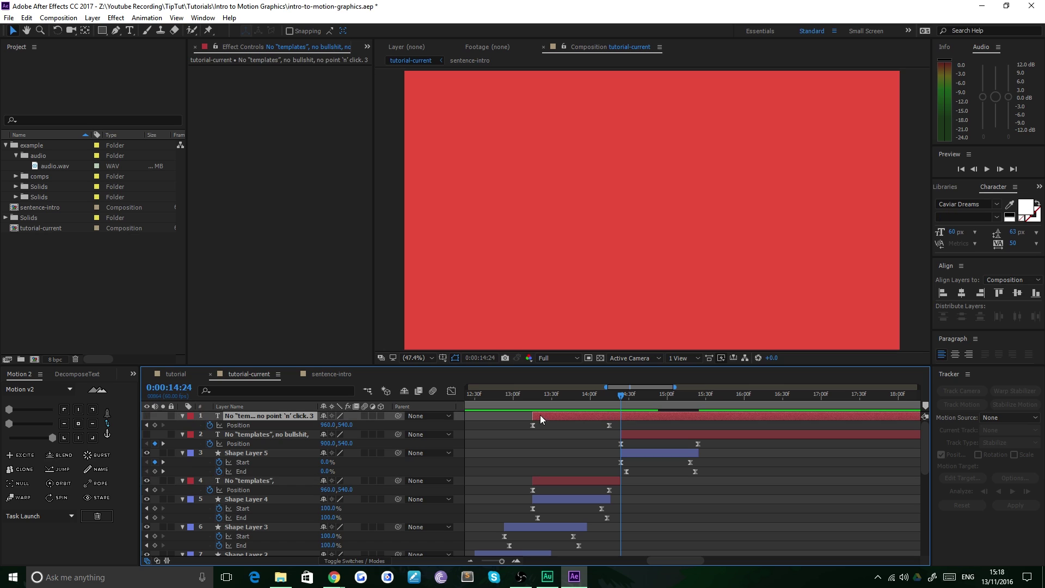
drag(619, 396, 715, 409)
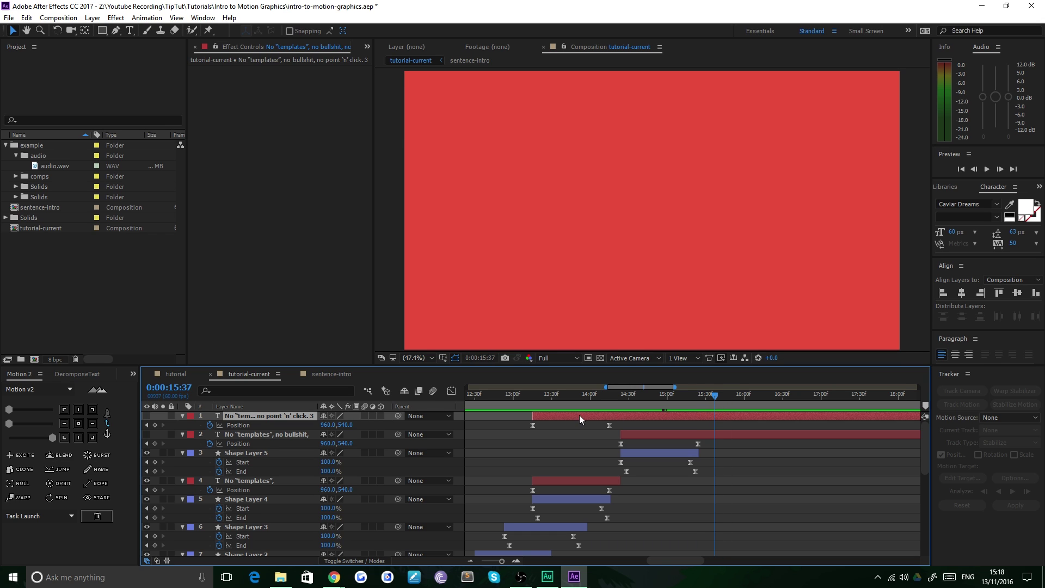
drag(565, 420, 728, 428)
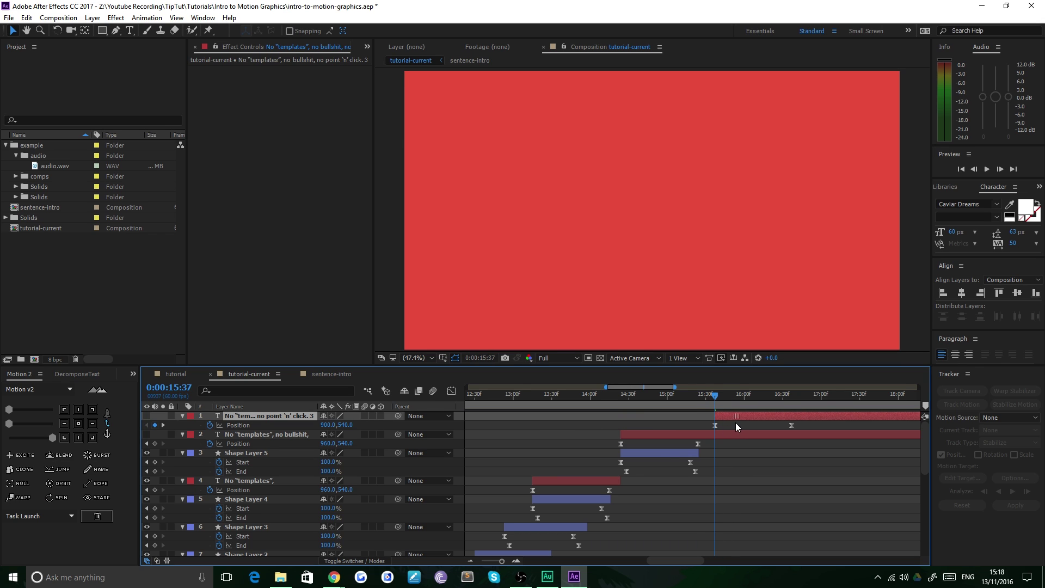
- Duplicate Shape Layer 5, place the copy directly beneath the full-sentence layer starting at 0:00:15:37, and reveal its keyframes
click(673, 457)
key(ctrl+d)
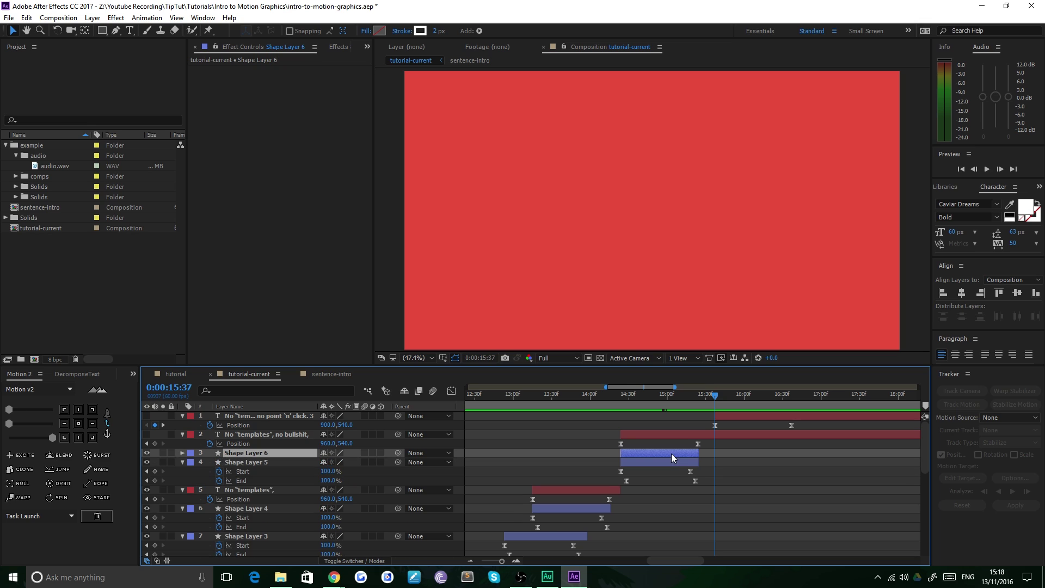
drag(270, 459, 270, 437)
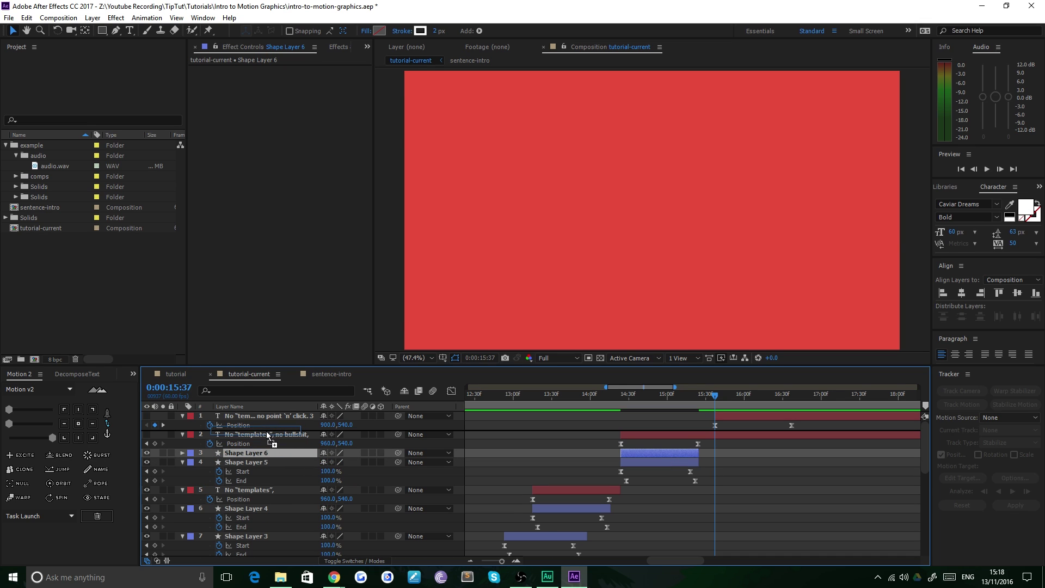
drag(633, 440, 728, 437)
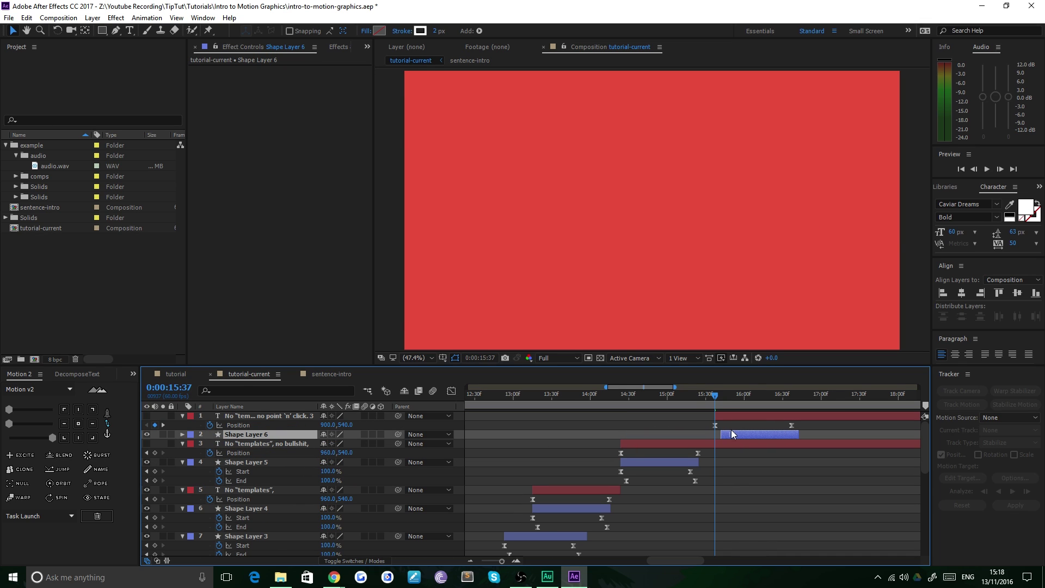
key(u)
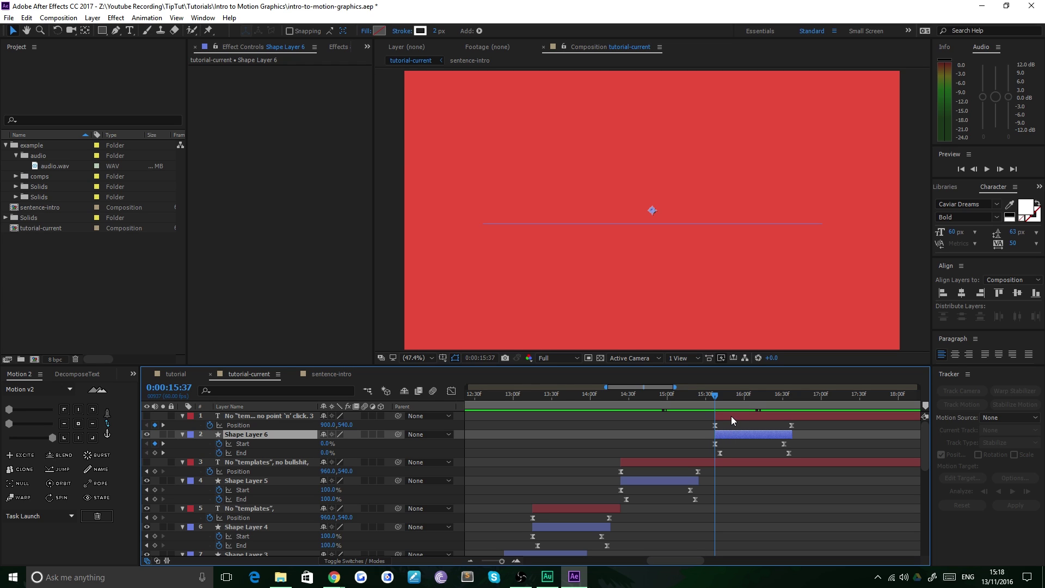
- Trim the end of the No "templates", no bullshit, text layer to 0:00:15:37
ctrl+click(745, 419)
click(649, 464)
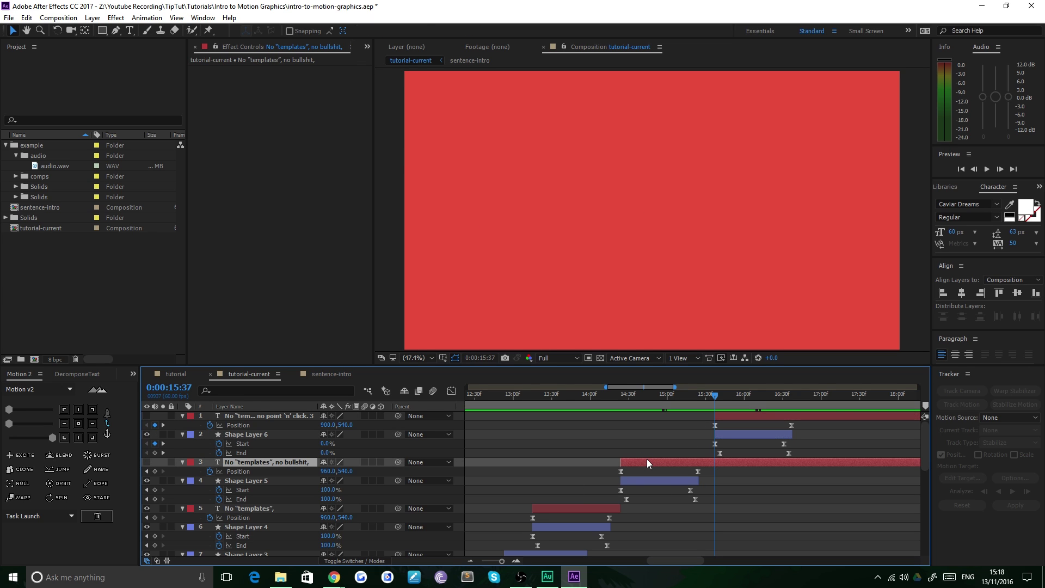
key(alt+bracketright)
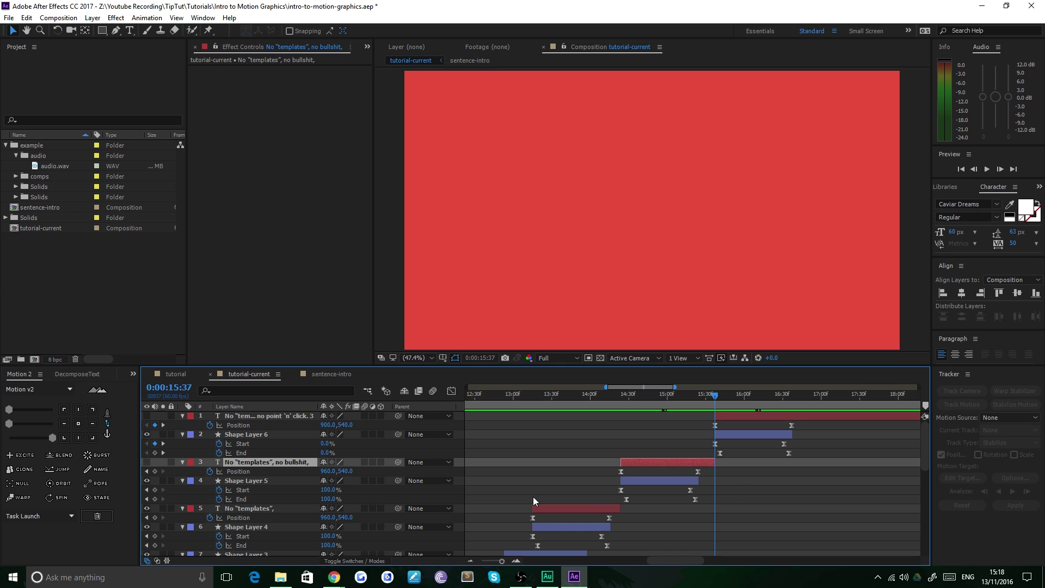
- Preview the animation from 0:00:07:44 and make the two hidden No "templates" text layers visible again
drag(495, 565, 484, 561)
drag(596, 404, 568, 406)
key(space)
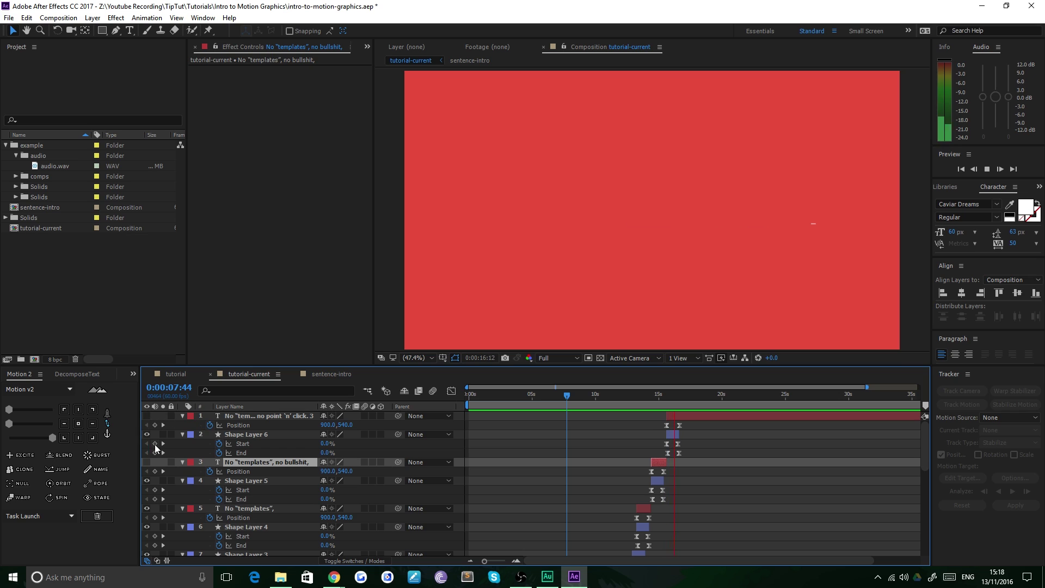
click(146, 462)
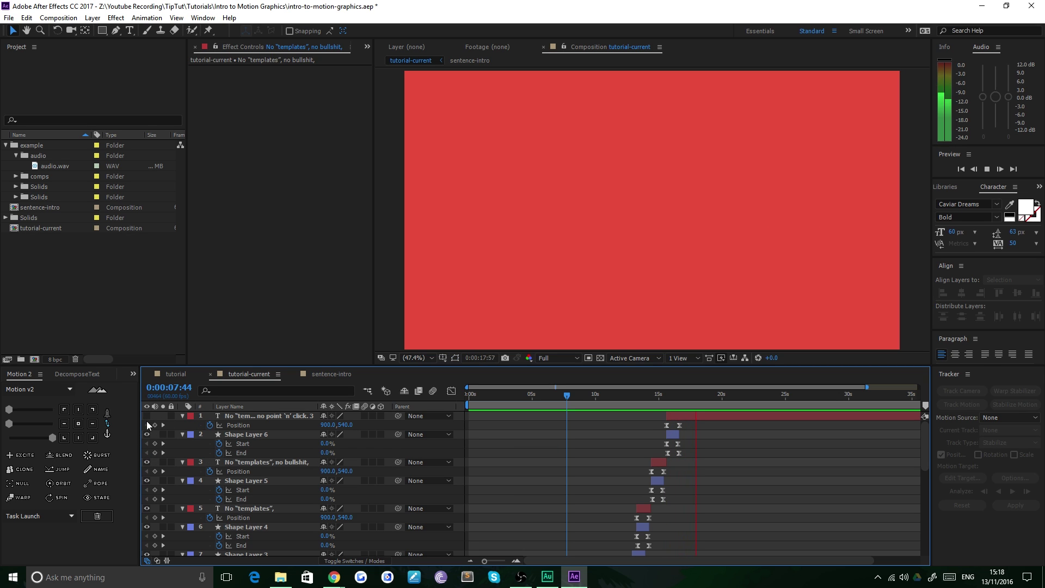
click(147, 417)
- Play the sentence section from 0:00:12:10 and again from 0:00:12:54 to check the three-part reveal against the audio
click(656, 396)
key(shift+Page_Down)
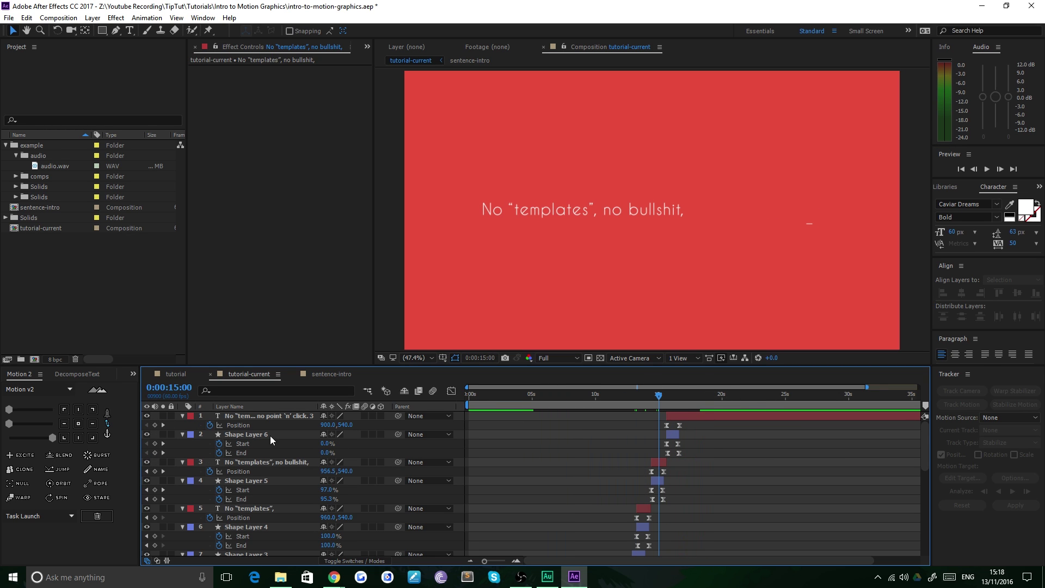
click(625, 400)
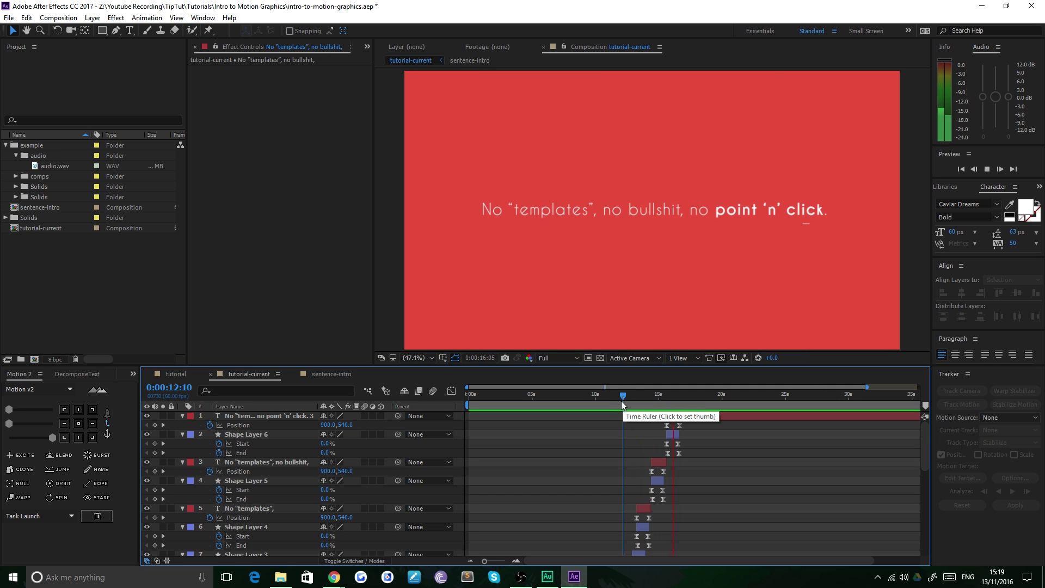
mouse_move(623, 403)
mouse_down()
mouse_move(686, 407)
mouse_move(632, 410)
mouse_up()
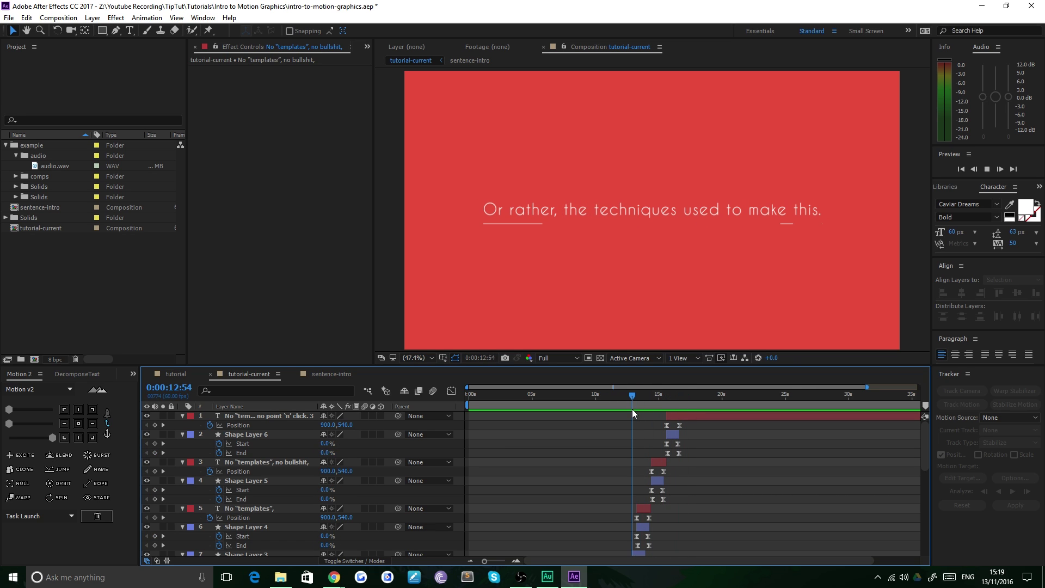
key(space)
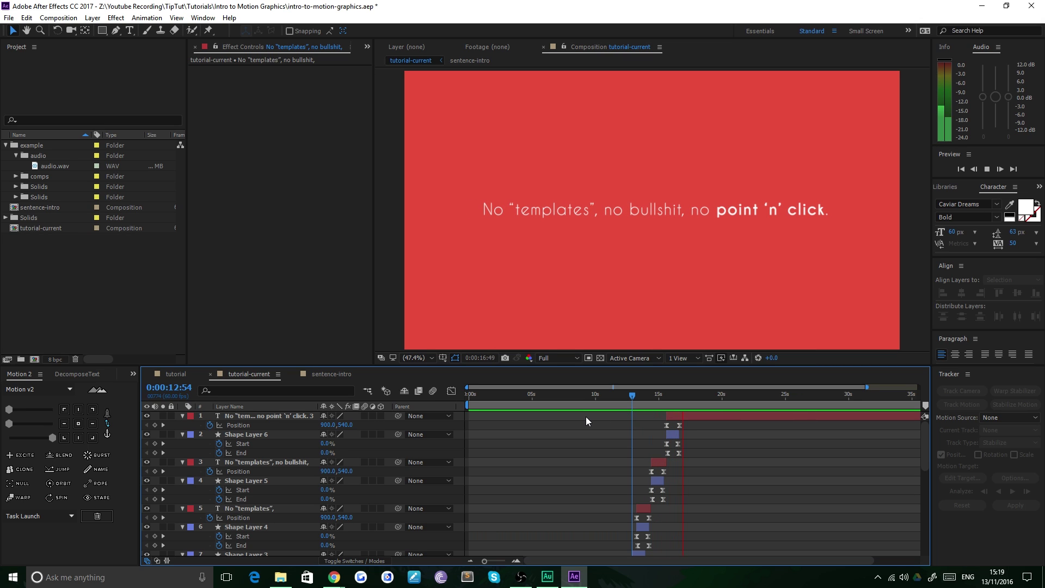
key(space)
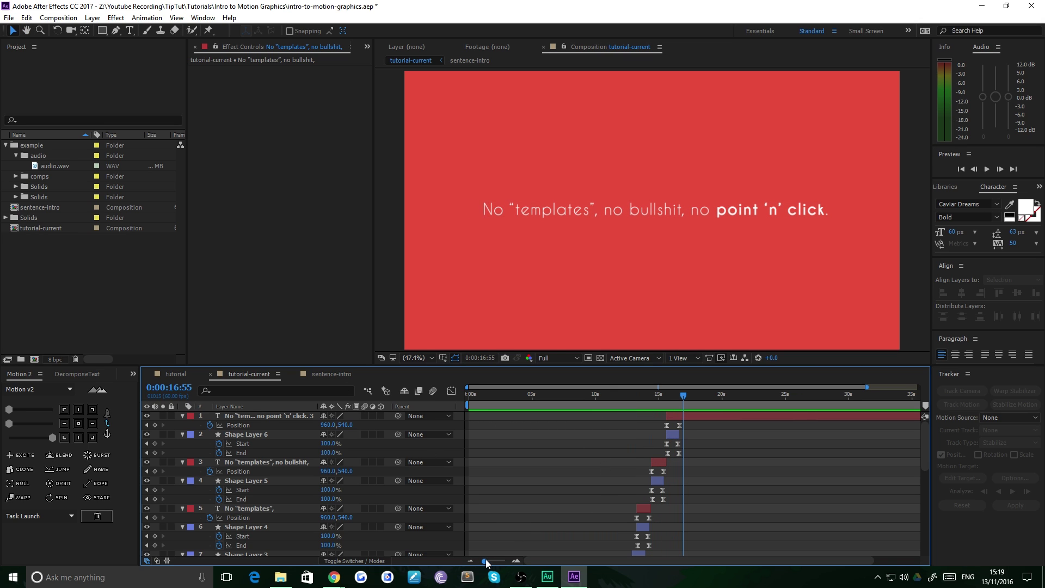
- Trim the end of the full-sentence layer to 0:00:16:41, just after its last Position keyframe
drag(485, 561, 502, 562)
drag(693, 395, 671, 400)
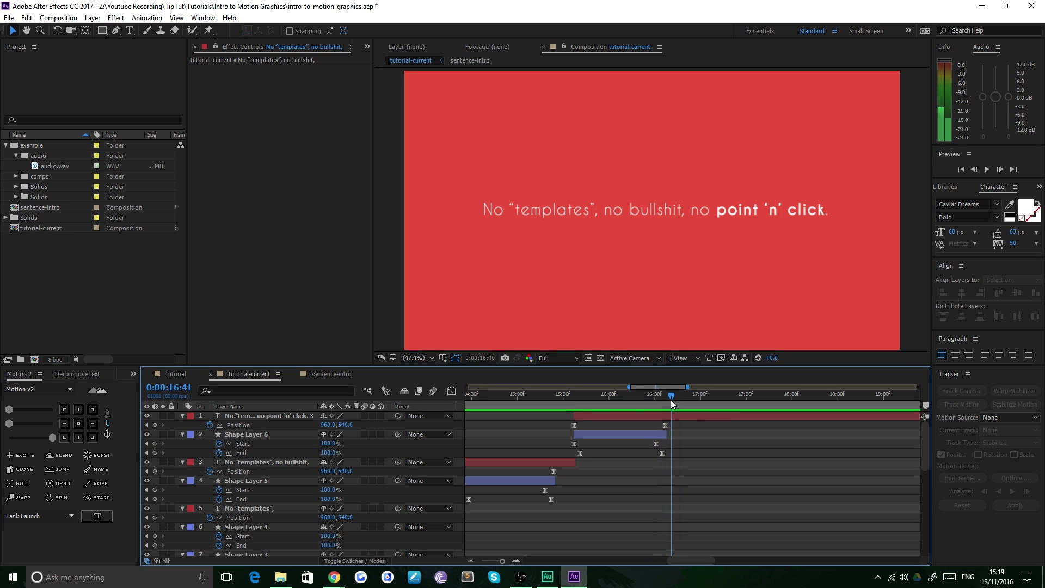
click(658, 415)
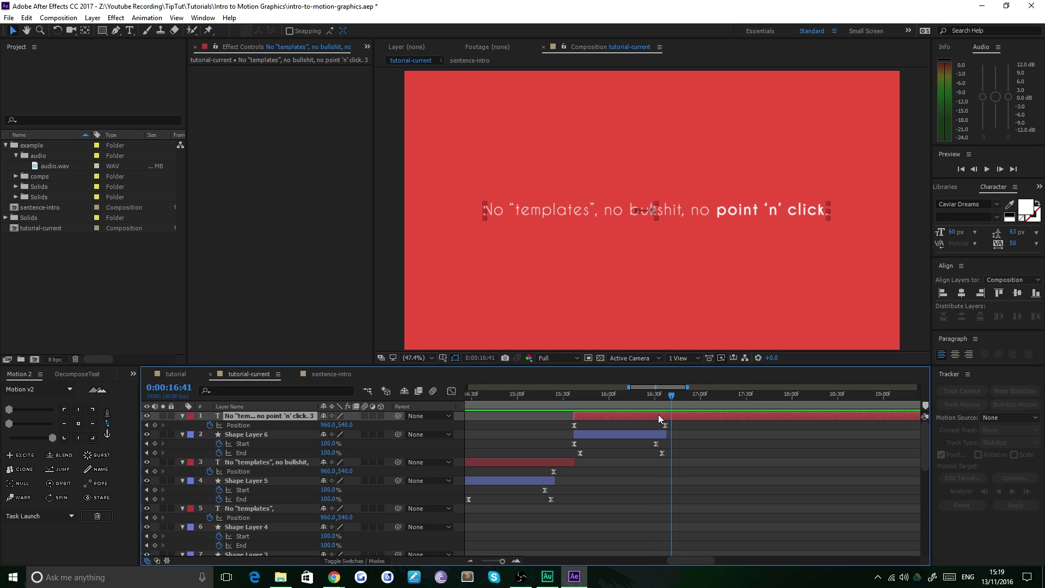
key(alt+])
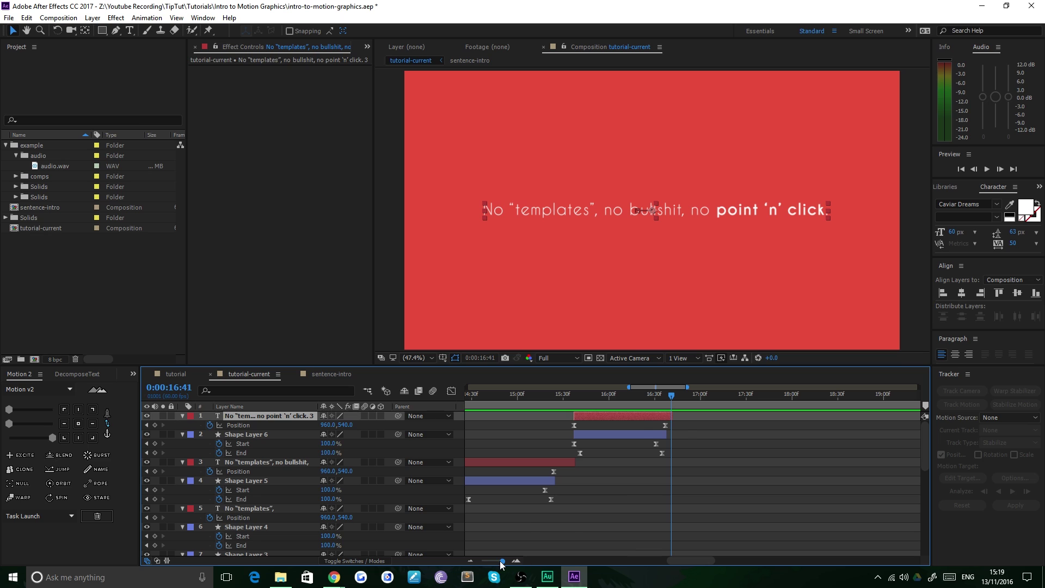
- Play the whole composition from the beginning up to 0:00:20:28 and look through the lower layers of the stack
drag(502, 561, 482, 561)
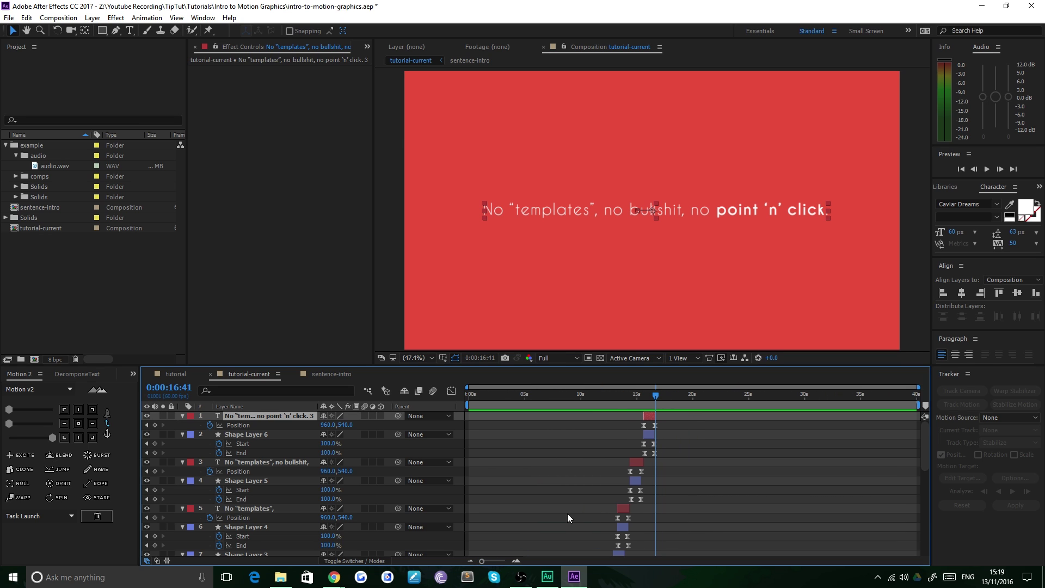
key(space)
key(Home)
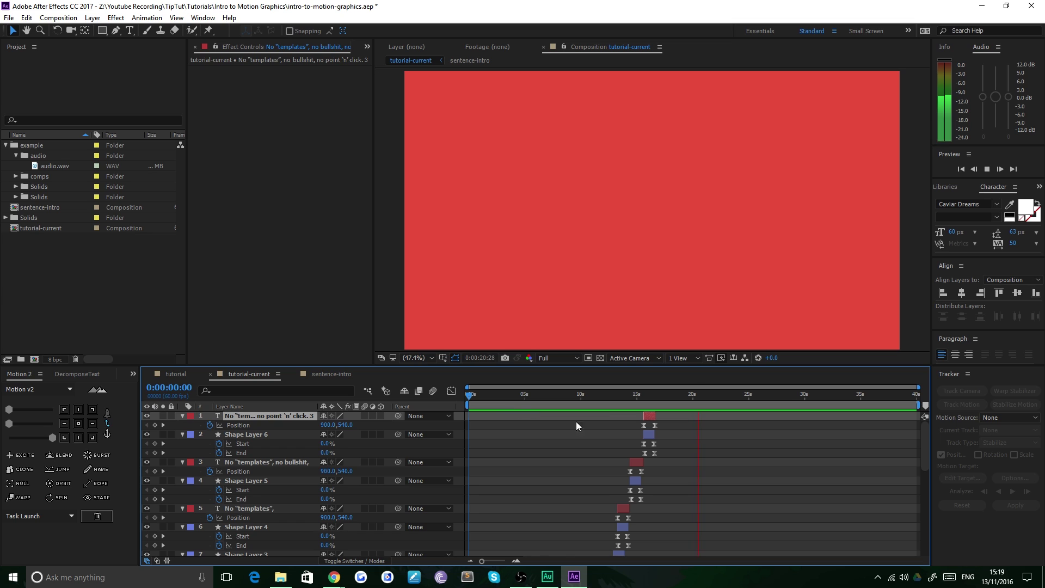
key(space)
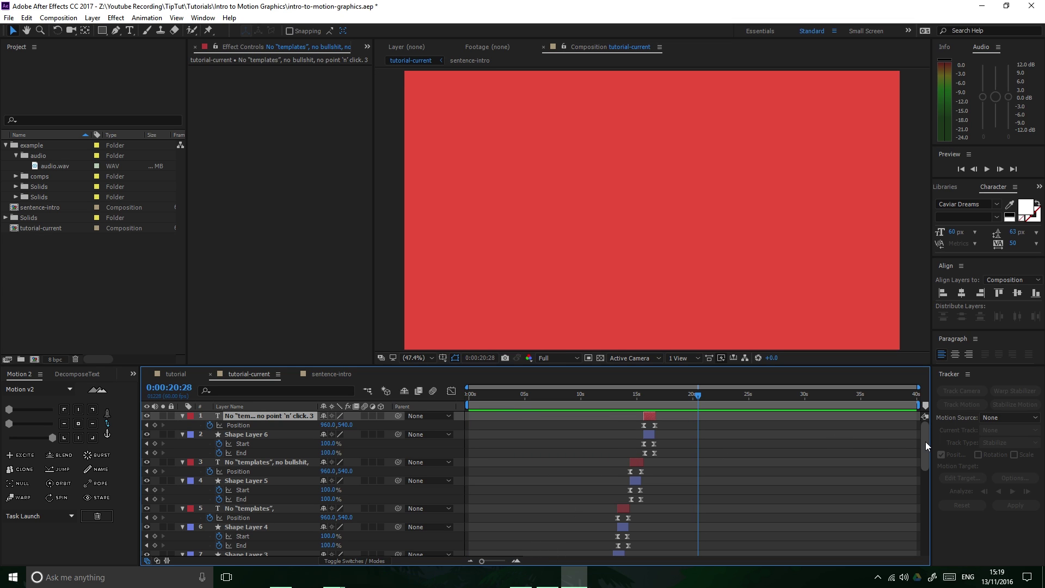
drag(925, 442, 928, 517)
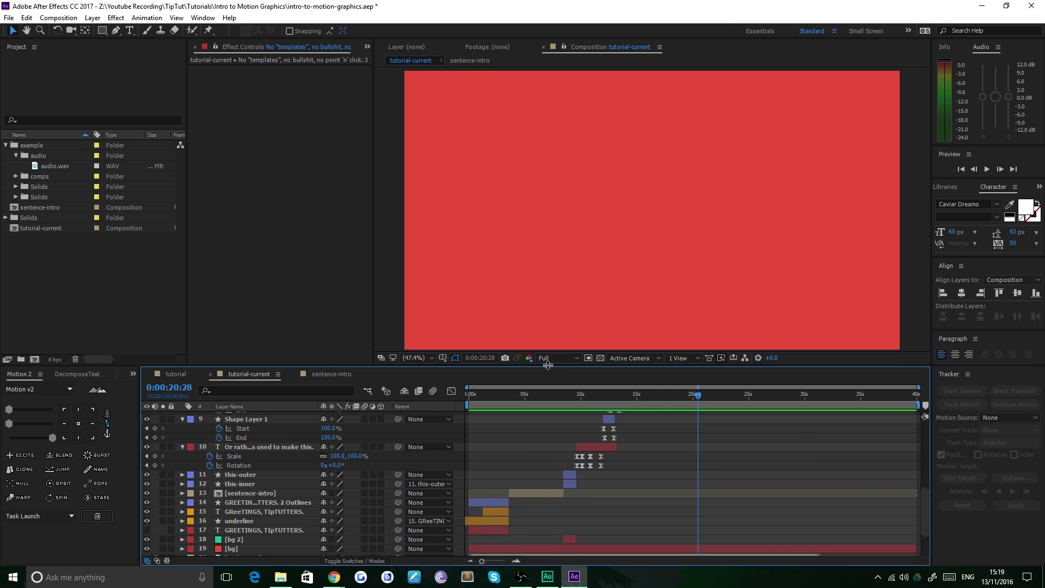
- Pre-compose the ten layers from the full-sentence text down to the Or rather, the techniques used to make this. text as templates
drag(548, 366, 556, 179)
scroll(505, 394, up, 3)
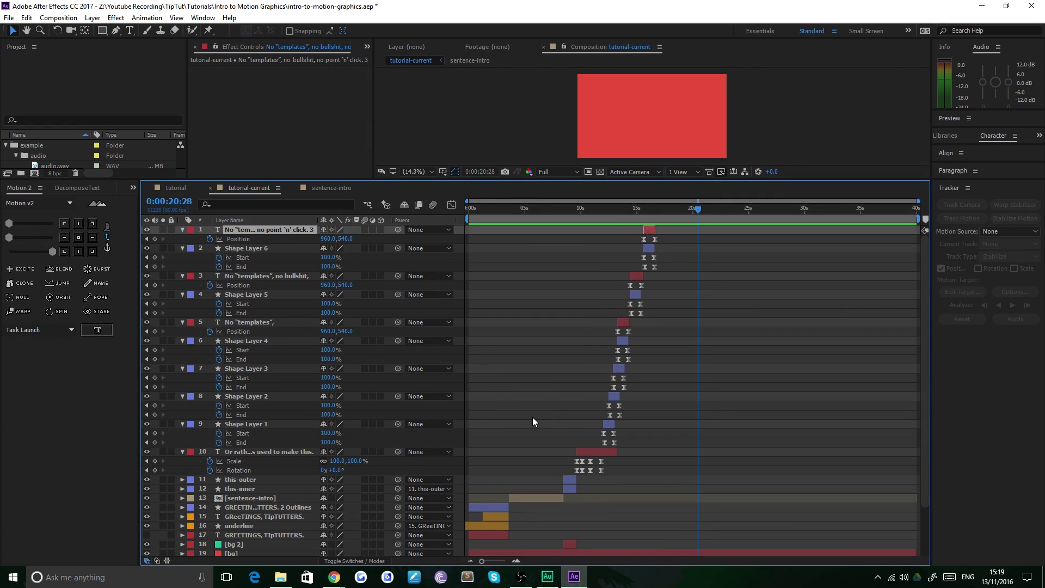
click(250, 246)
click(253, 229)
shift+click(239, 454)
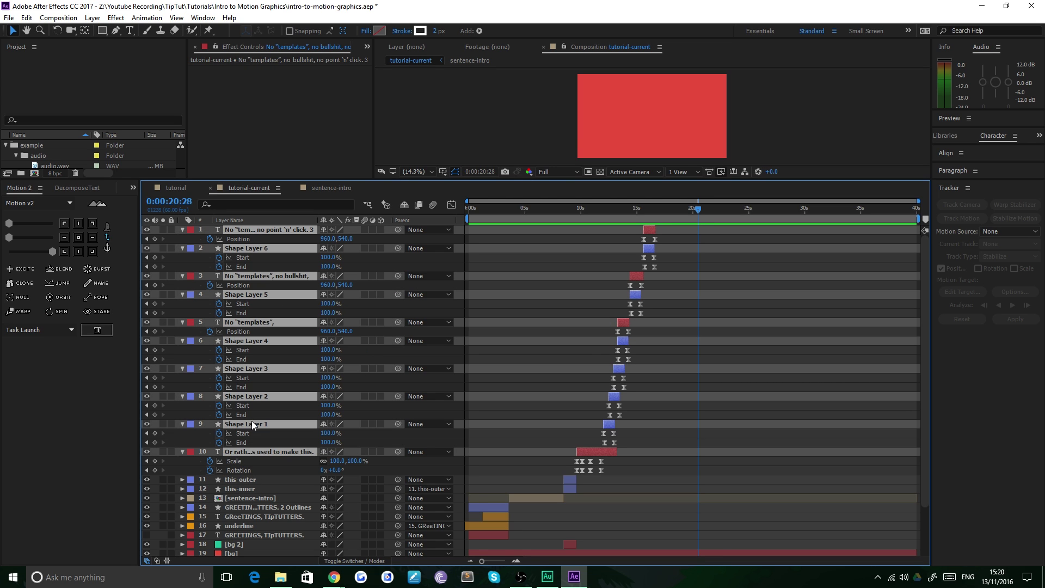
right_click(253, 424)
click(303, 467)
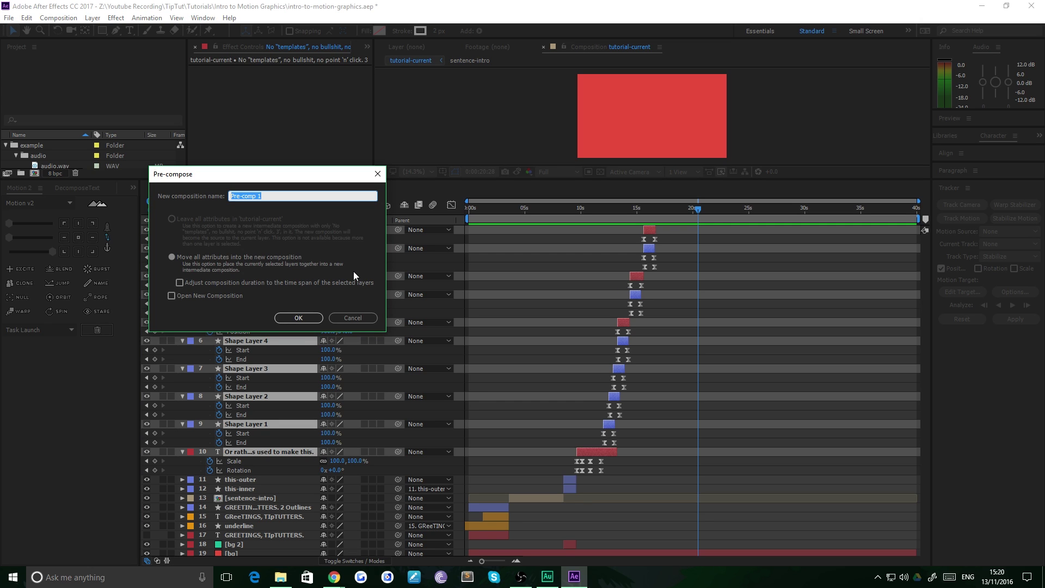
text(templates)
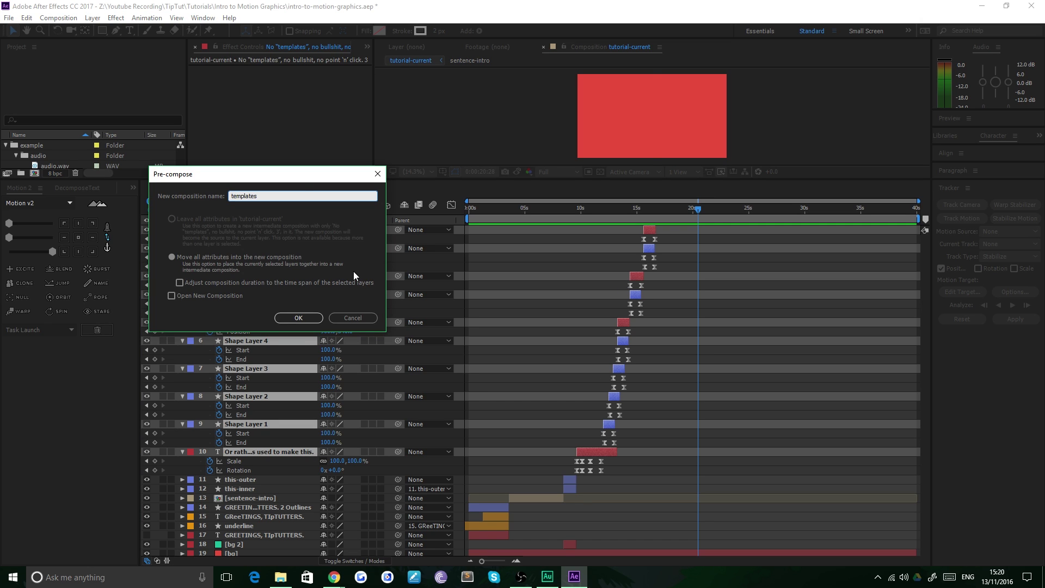
click(299, 317)
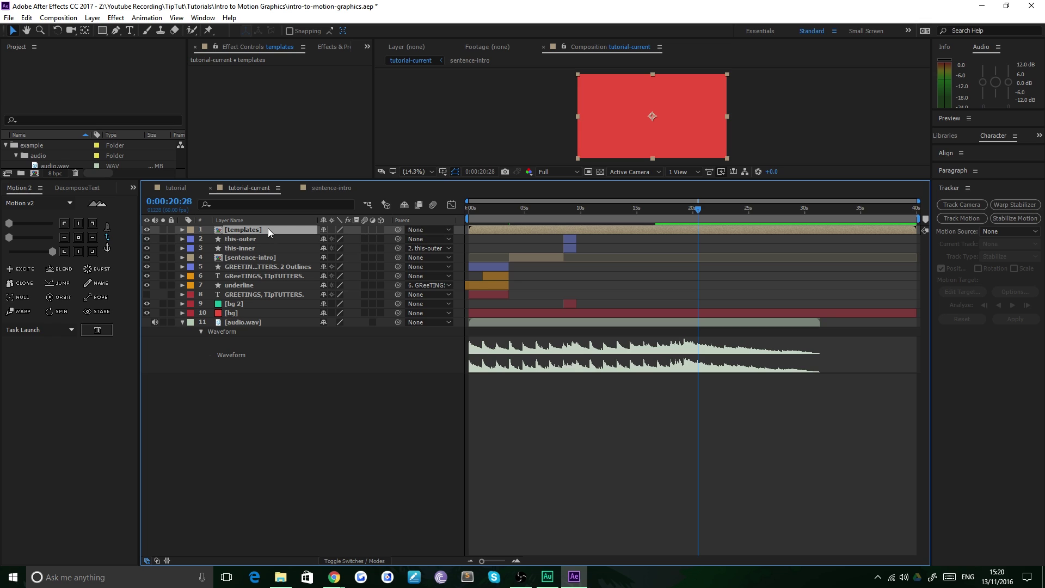
- Trim the start of the templates layer to 0:00:09:37, the first Scale keyframe of the Or rather text inside the precomp
double_click(250, 229)
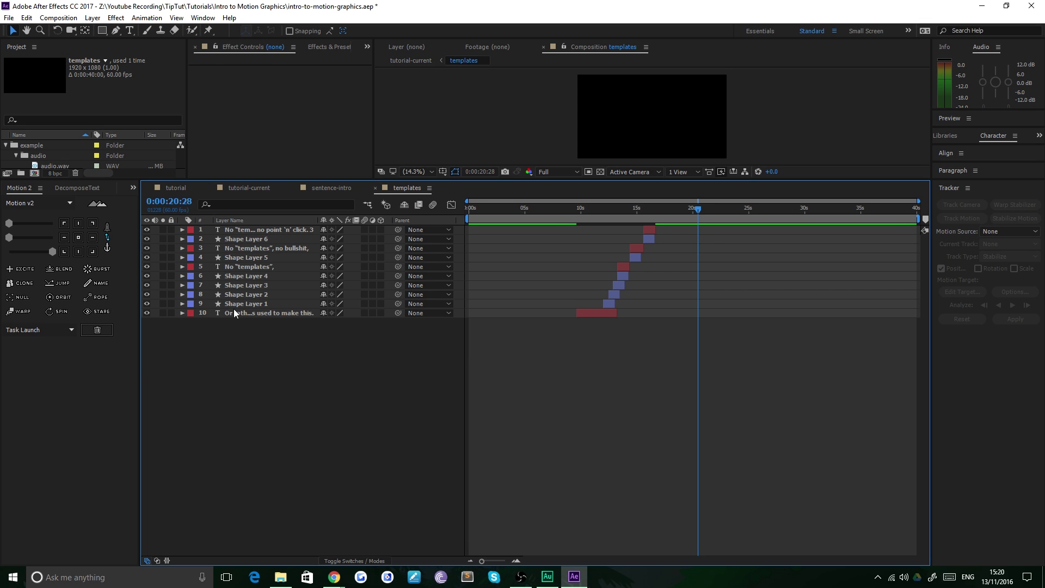
click(234, 310)
key(u)
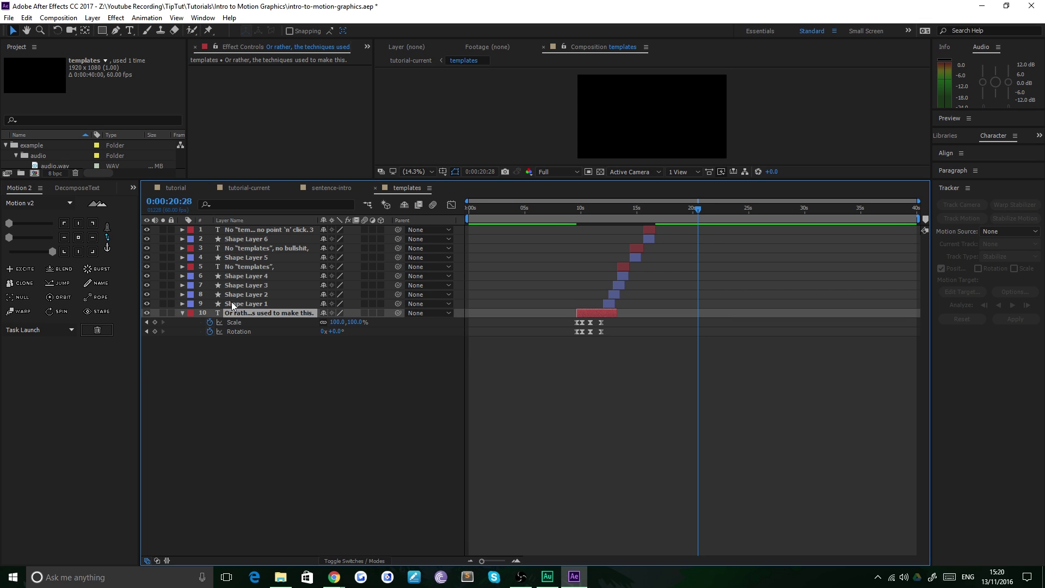
click(147, 322)
click(147, 322)
click(147, 322)
click(147, 322)
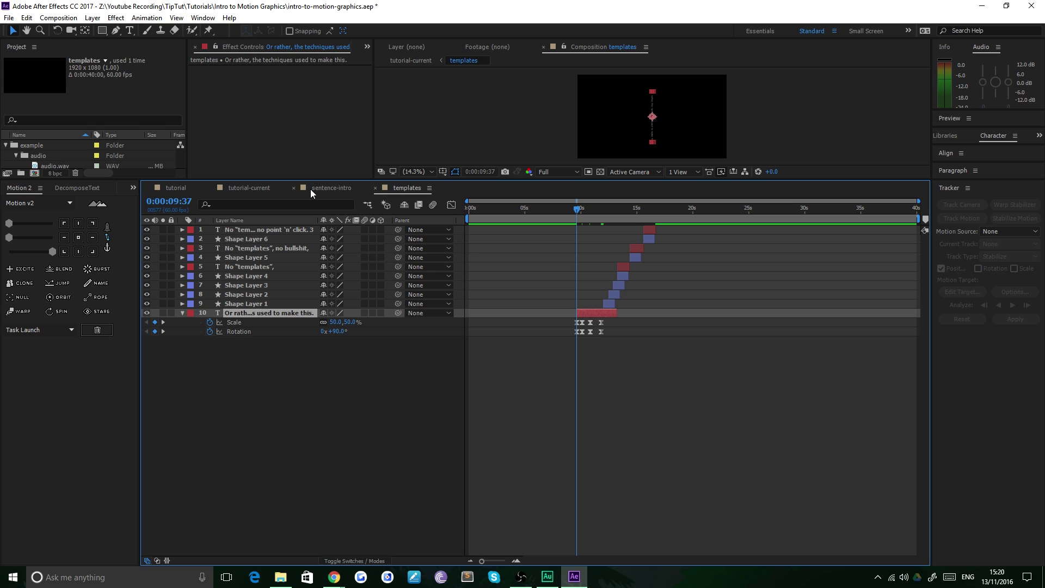
click(250, 188)
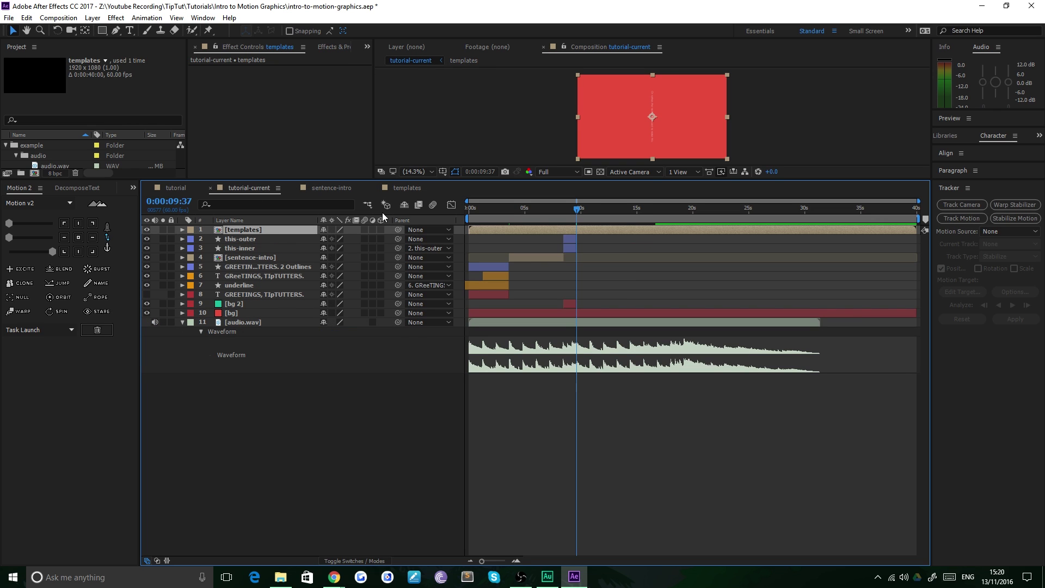
- Trim the end of the templates layer in tutorial-current to 0:00:16:42, where the full-sentence layer ends inside the precomp
double_click(596, 229)
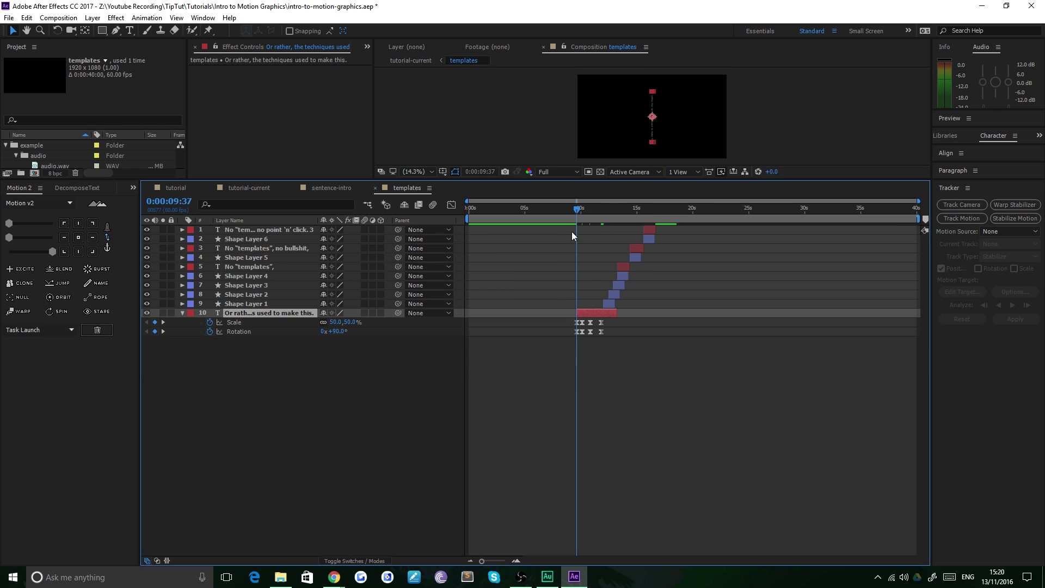
click(250, 229)
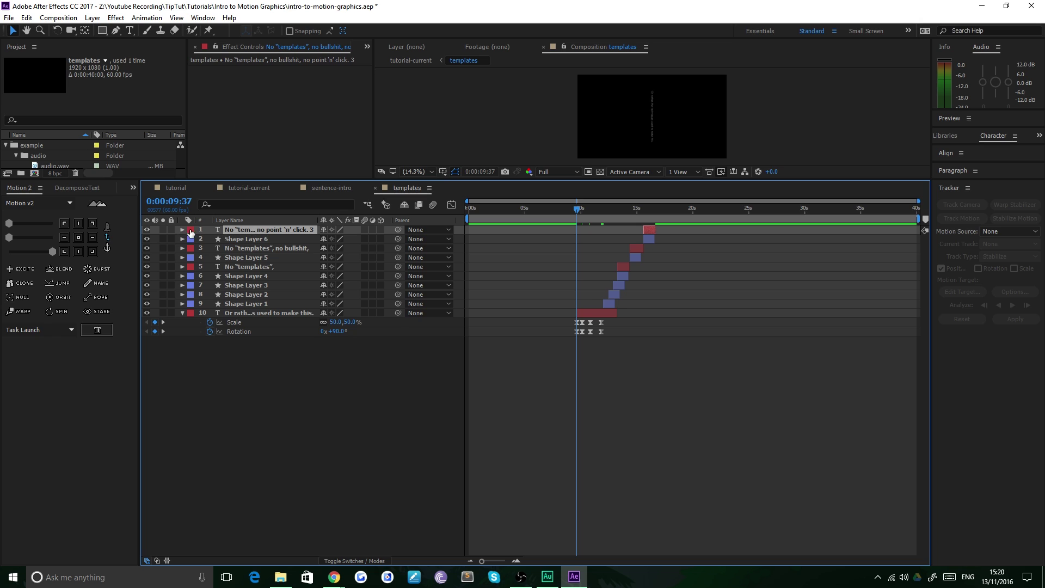
key(p)
click(162, 239)
click(163, 239)
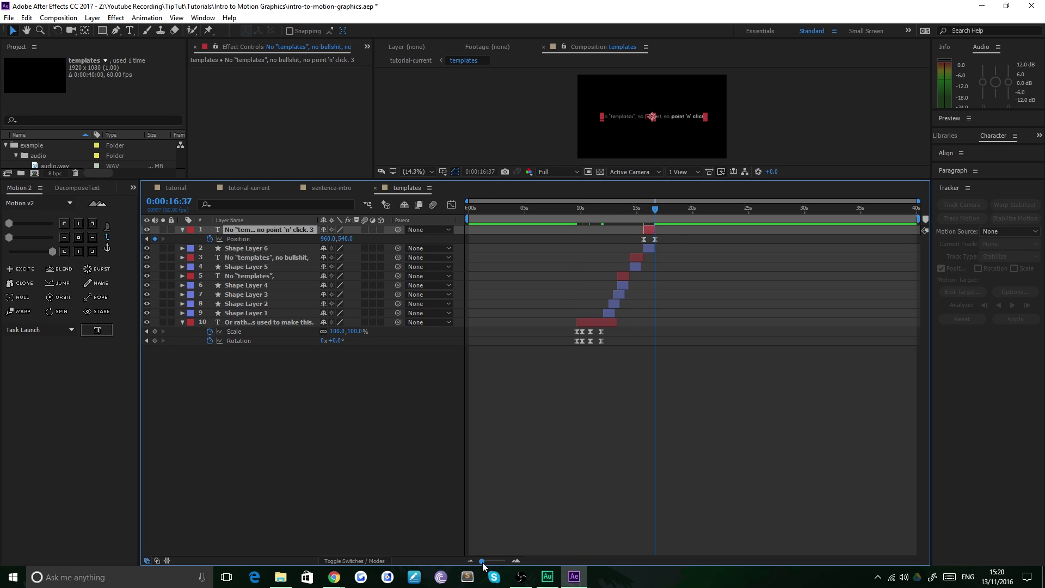
drag(483, 561, 504, 562)
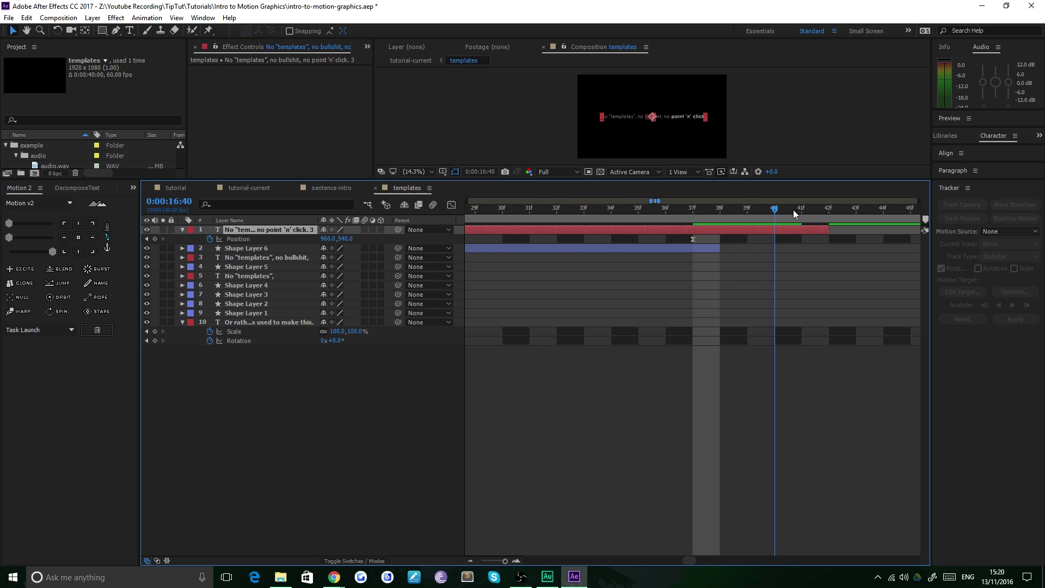
drag(695, 216, 829, 216)
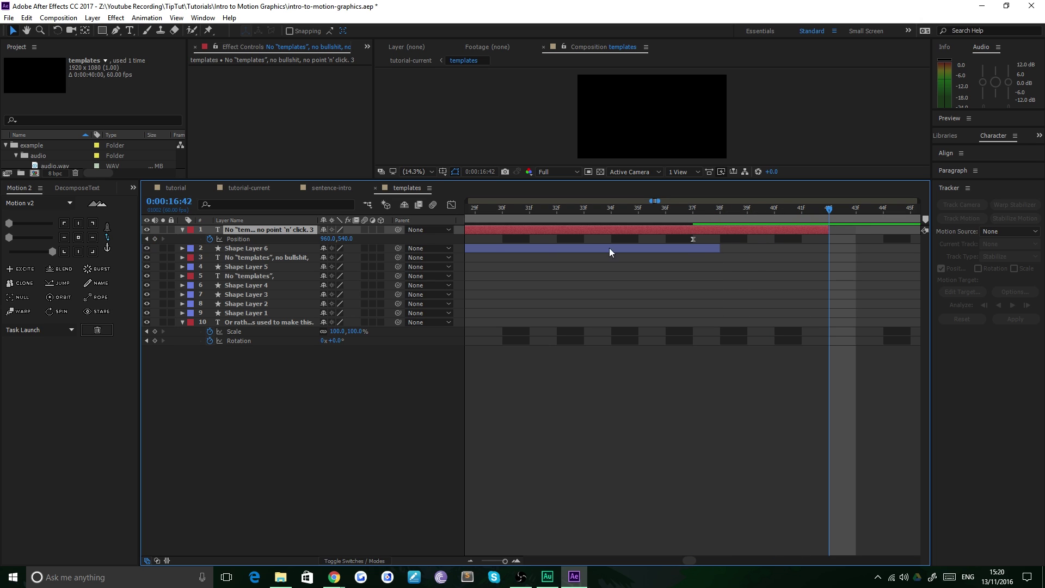
click(246, 185)
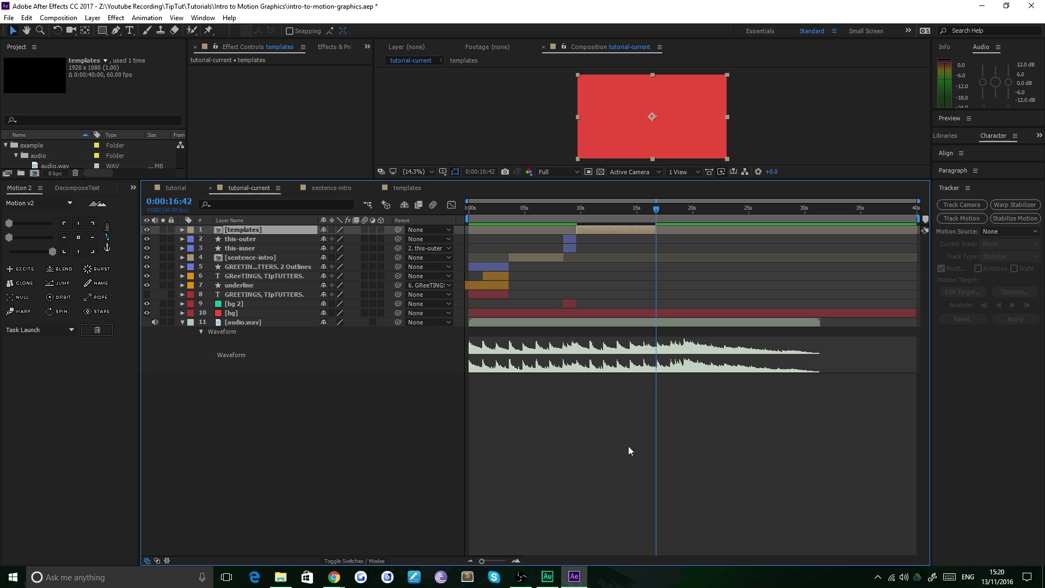
- Inspect the end of the templates layer at frame level around 0:00:16:43 and play across the cut
click(509, 562)
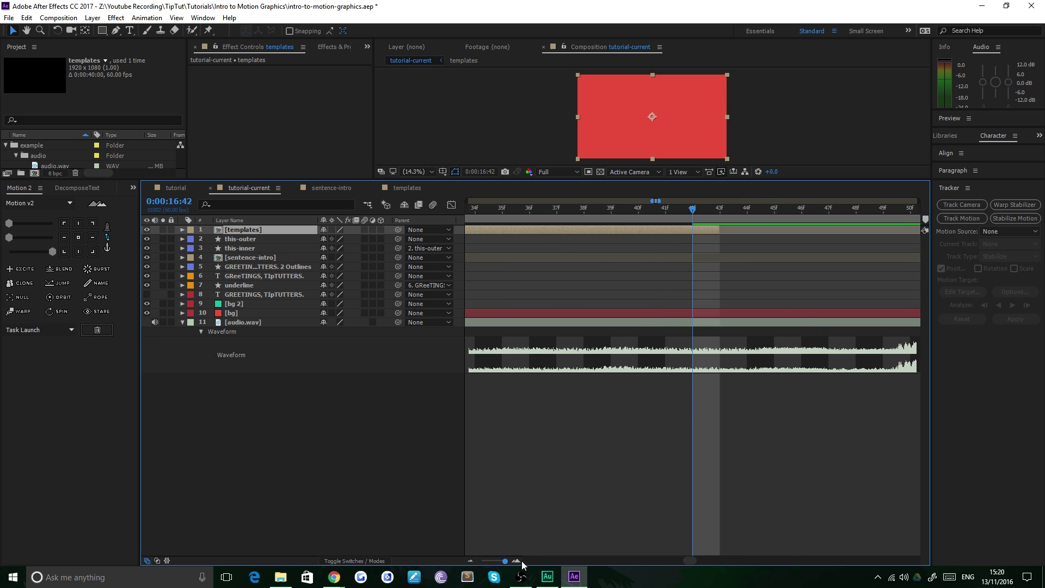
drag(498, 563, 502, 563)
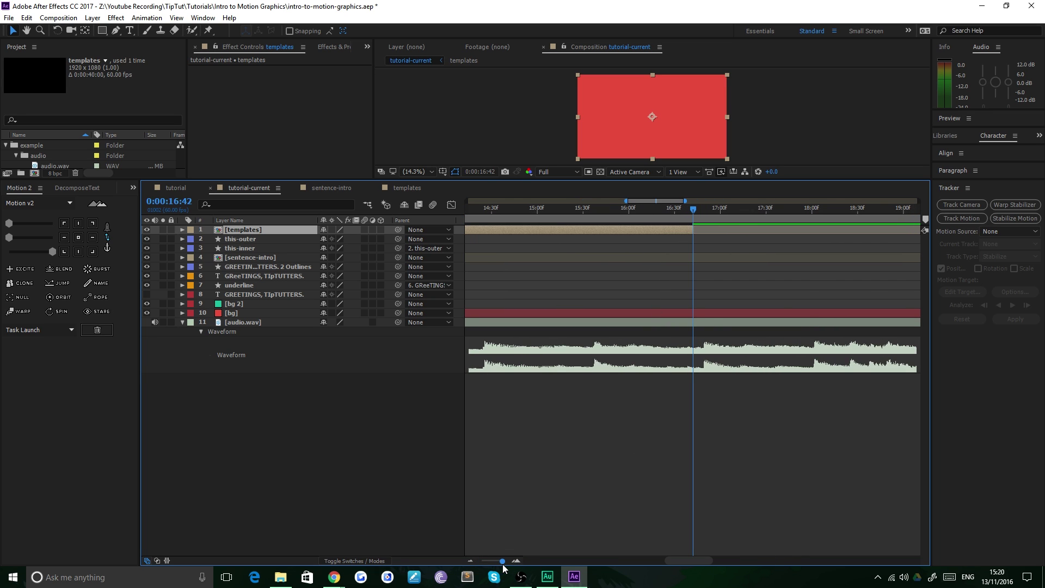
drag(690, 211, 874, 245)
key(space)
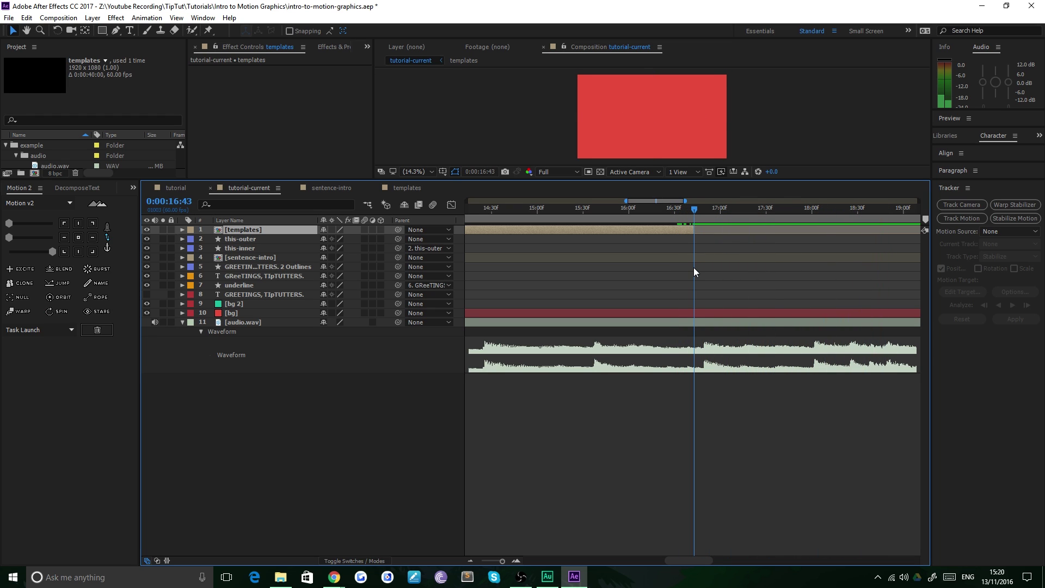
key(space)
key(space)
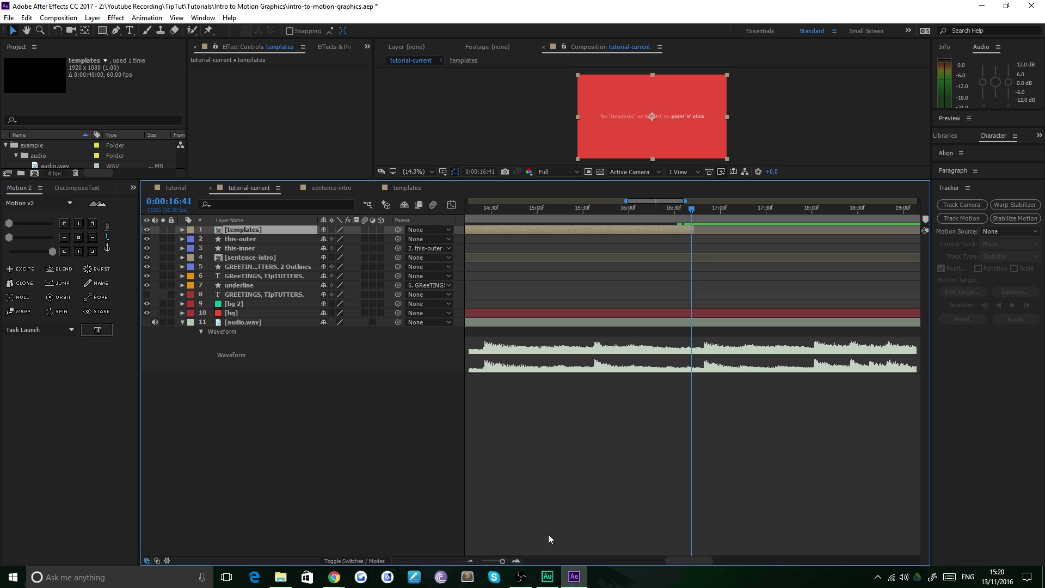
drag(499, 560, 505, 561)
key(space)
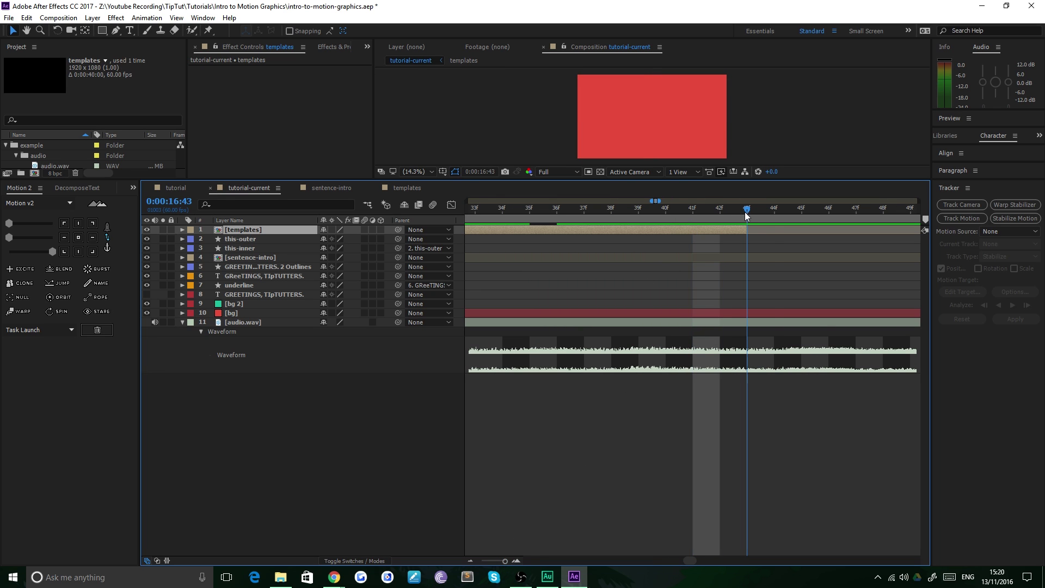
drag(505, 562, 482, 563)
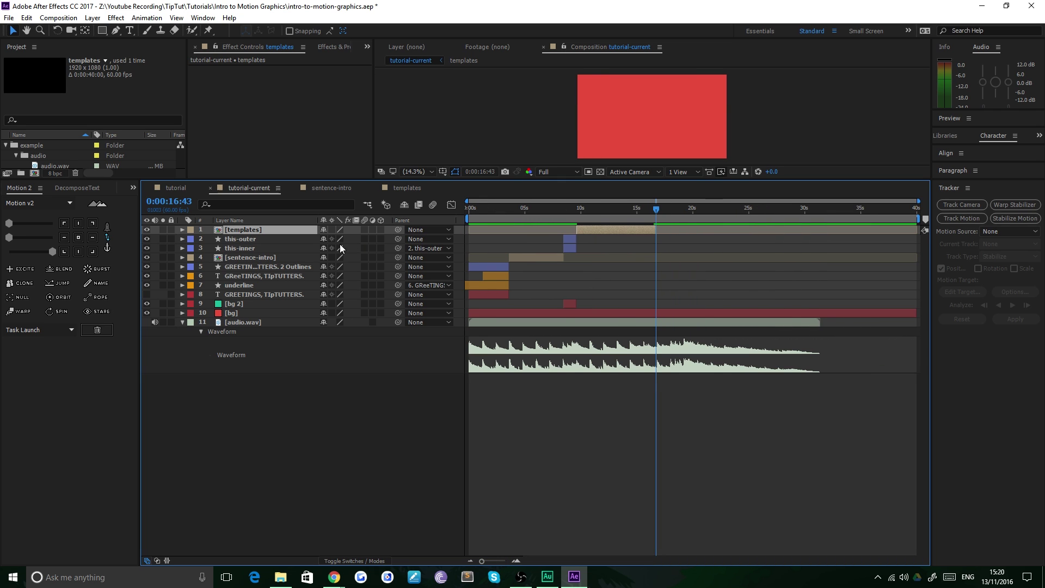
click(281, 451)
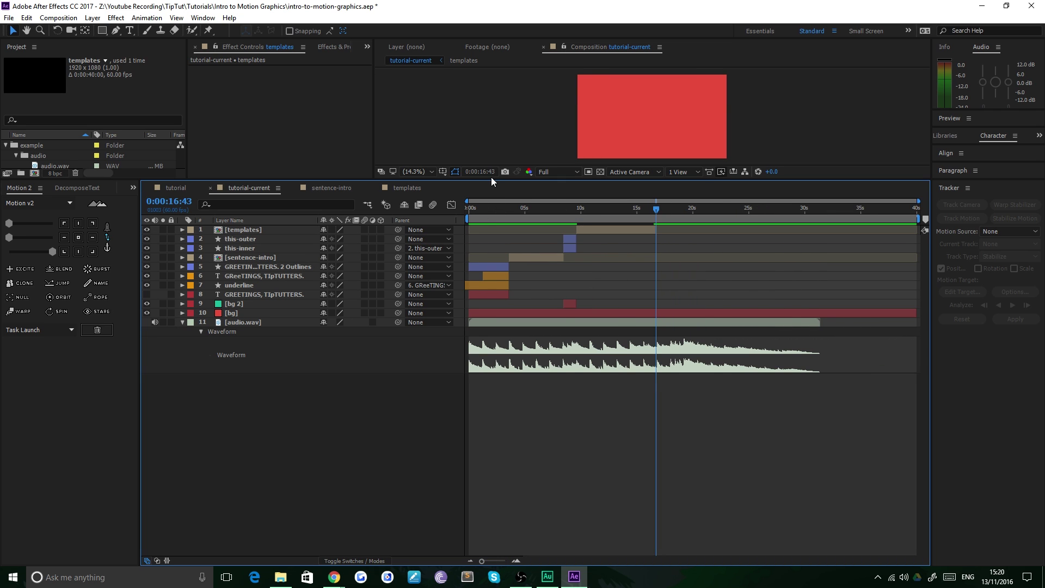
- Enlarge the preview, play the reference tutorial composition from 0:00:14:02 to 0:00:19:20, and go to the PAINT BY NUMBERS title at 0:00:18:14
drag(491, 180, 491, 344)
click(175, 351)
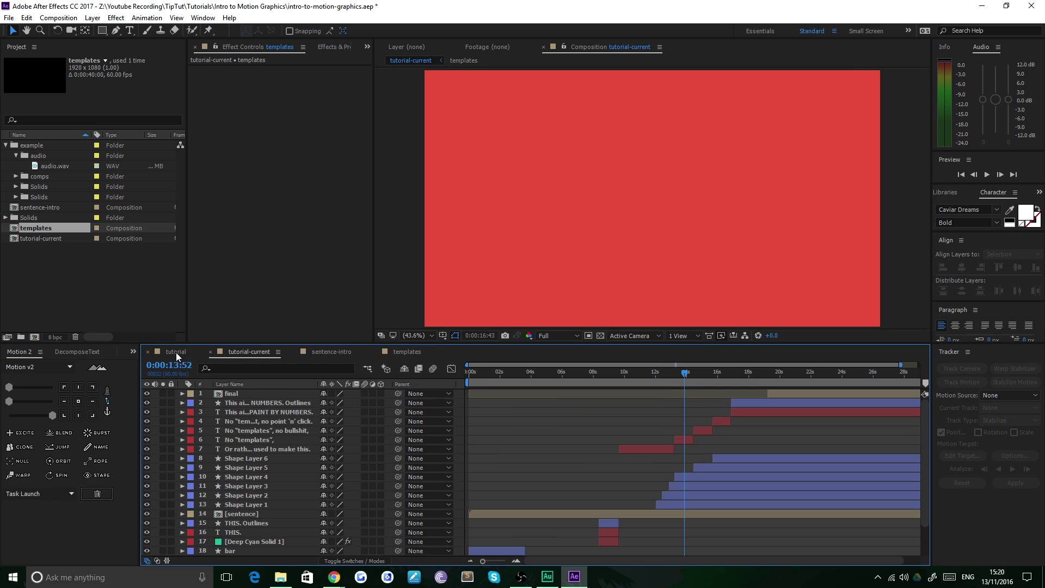
click(688, 374)
key(space)
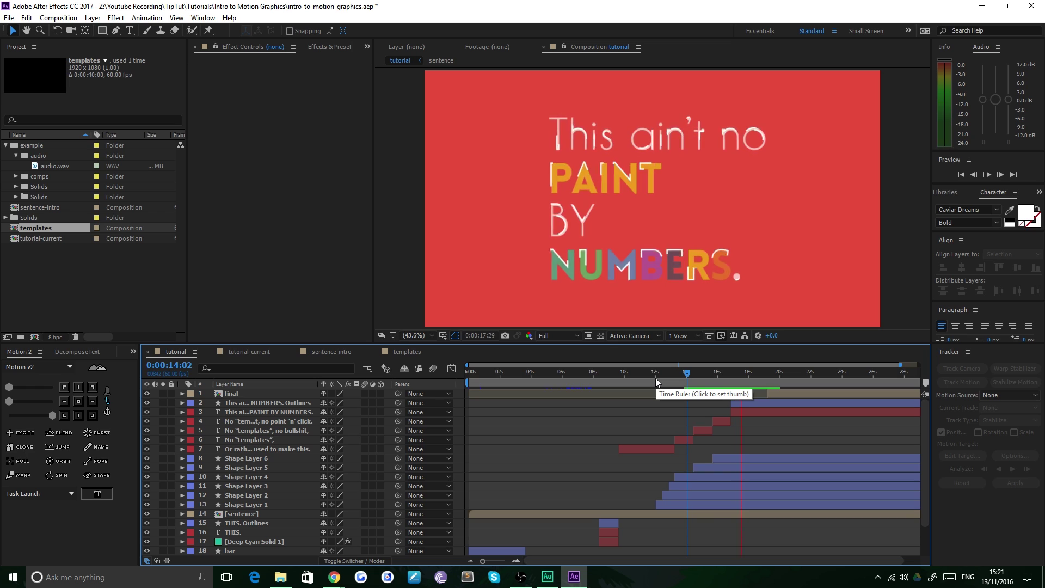
key(space)
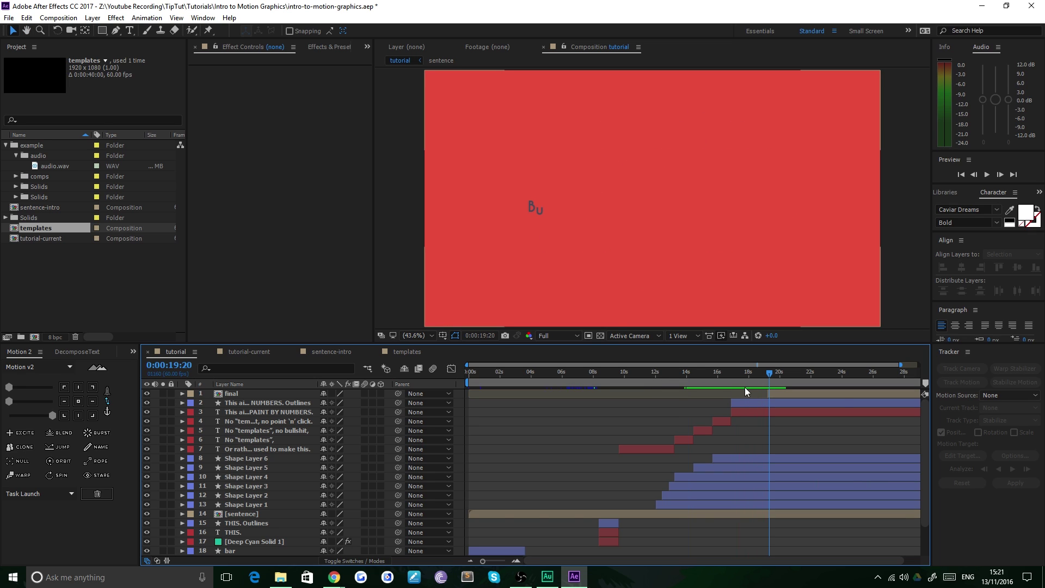
mouse_move(719, 374)
mouse_down()
mouse_move(828, 377)
mouse_move(691, 390)
mouse_move(673, 380)
mouse_move(753, 372)
mouse_up()
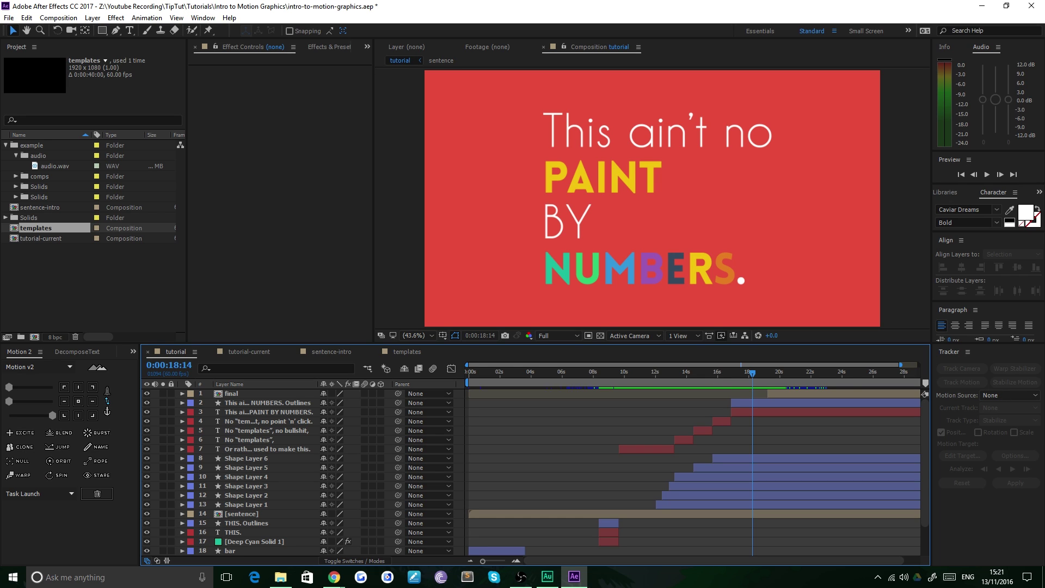
drag(733, 470, 694, 403)
click(691, 404)
drag(559, 461, 825, 413)
click(677, 314)
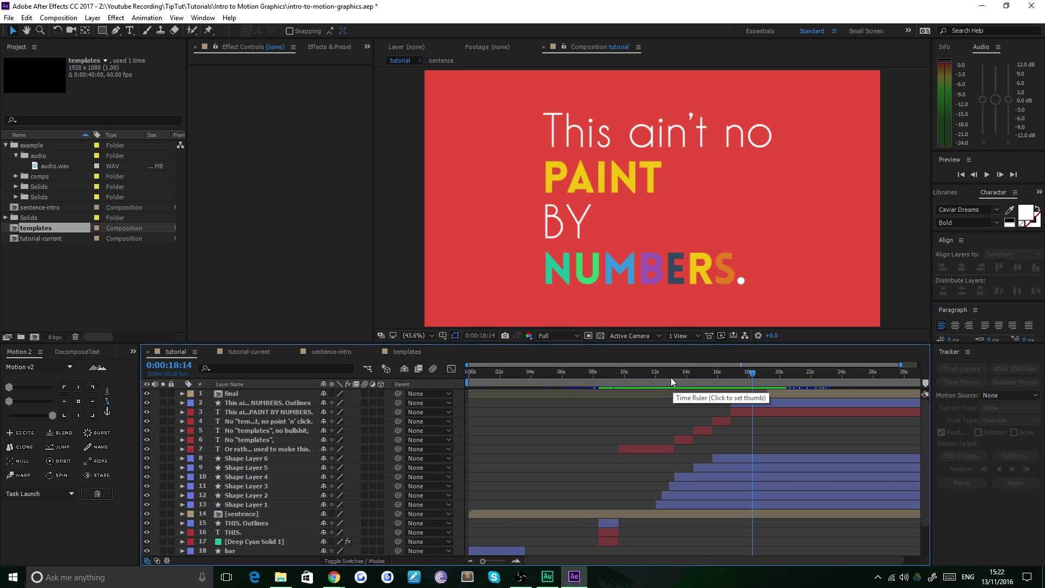
key(ctrl+a)
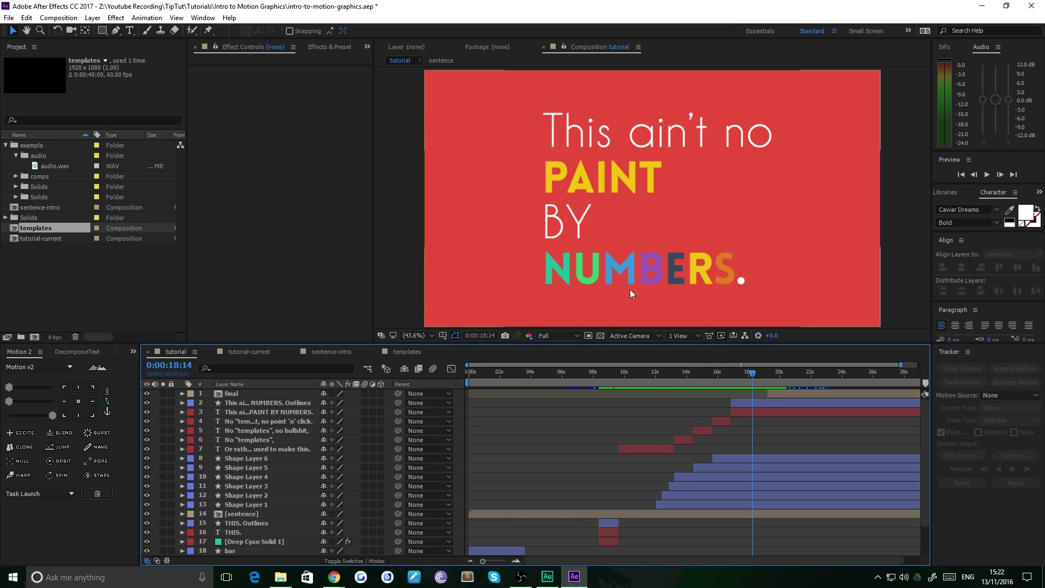
click(660, 295)
- Scrub to the Buckle up text at 0:00:21:02 and bring up the Ease and wizz script
drag(752, 377, 797, 380)
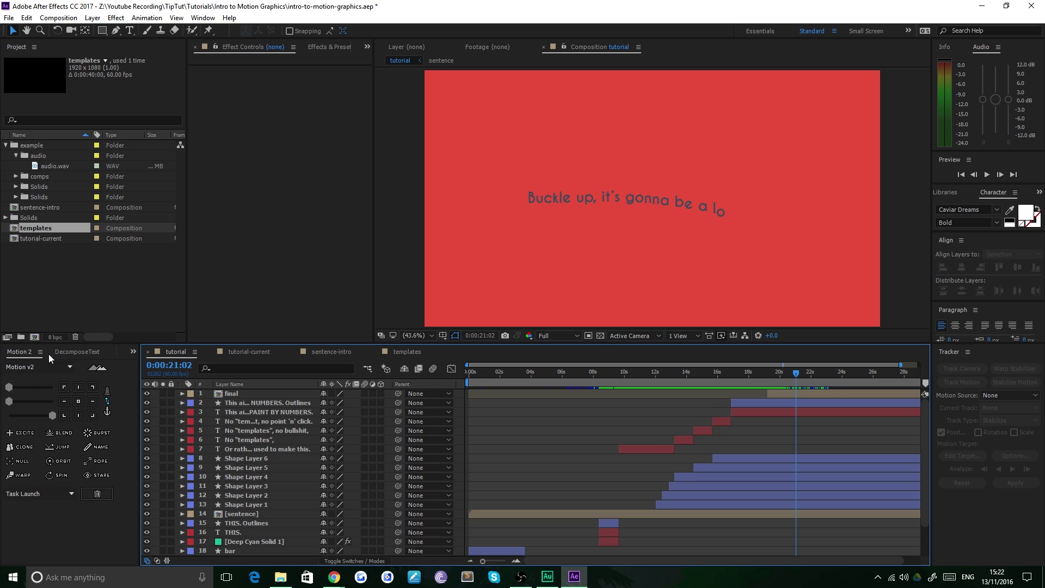
click(133, 351)
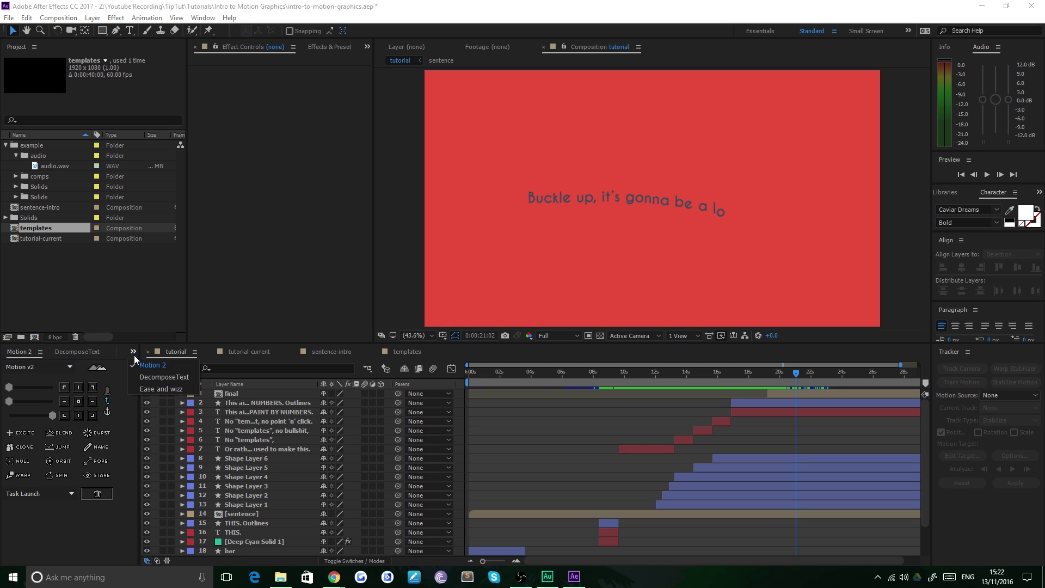
click(152, 378)
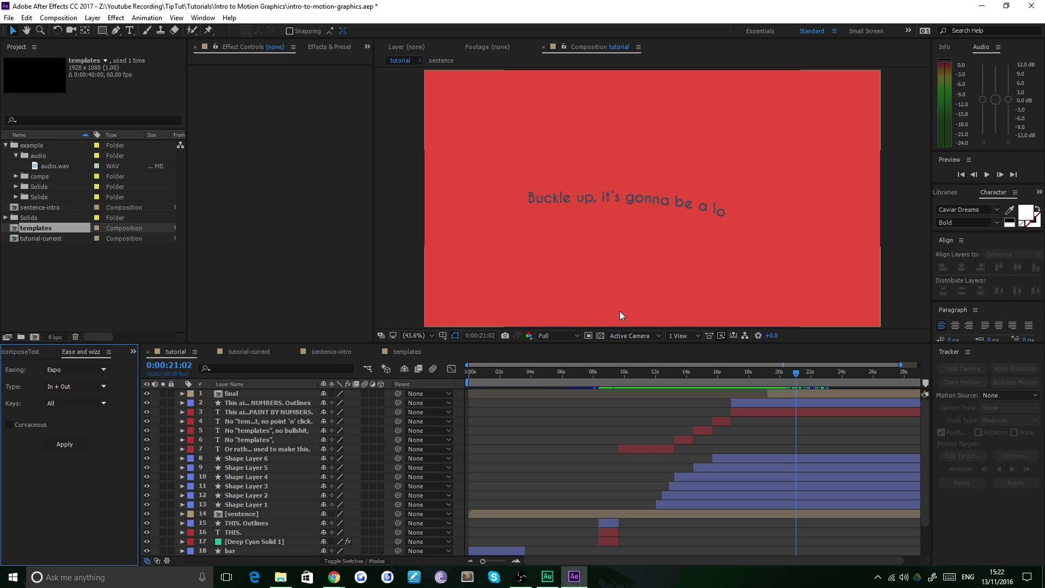